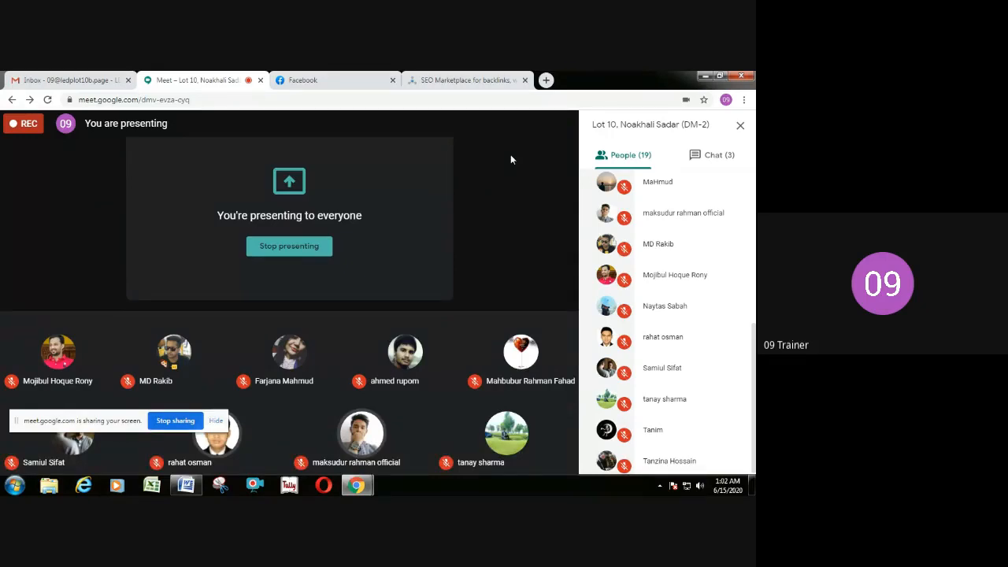
Switch to the SEOClerks marketplace, open the account's own profile page and log out
{"action": "left_click", "coordinate": [483, 80]}
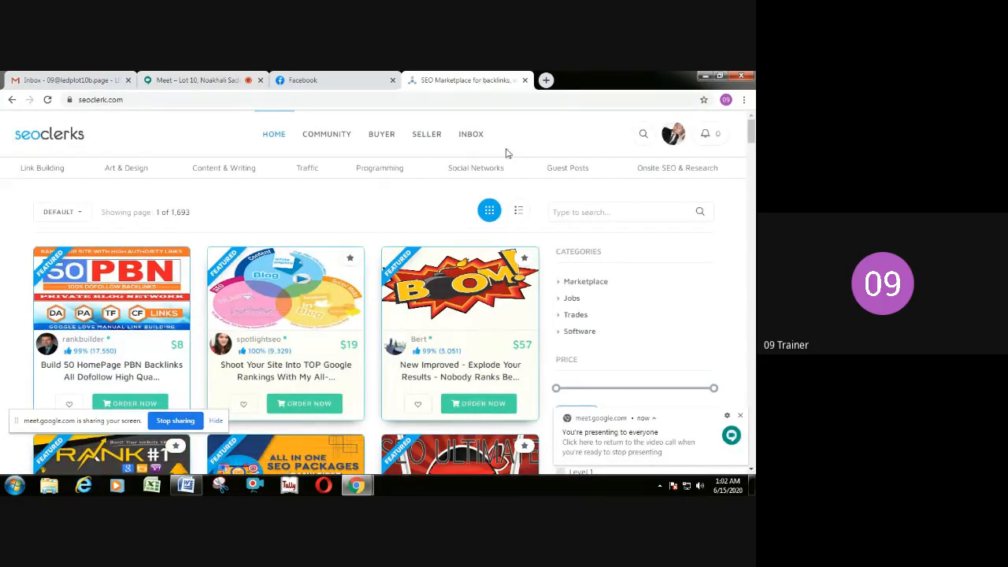
{"action": "mouse_move", "coordinate": [500, 197]}
{"action": "left_click", "coordinate": [673, 133]}
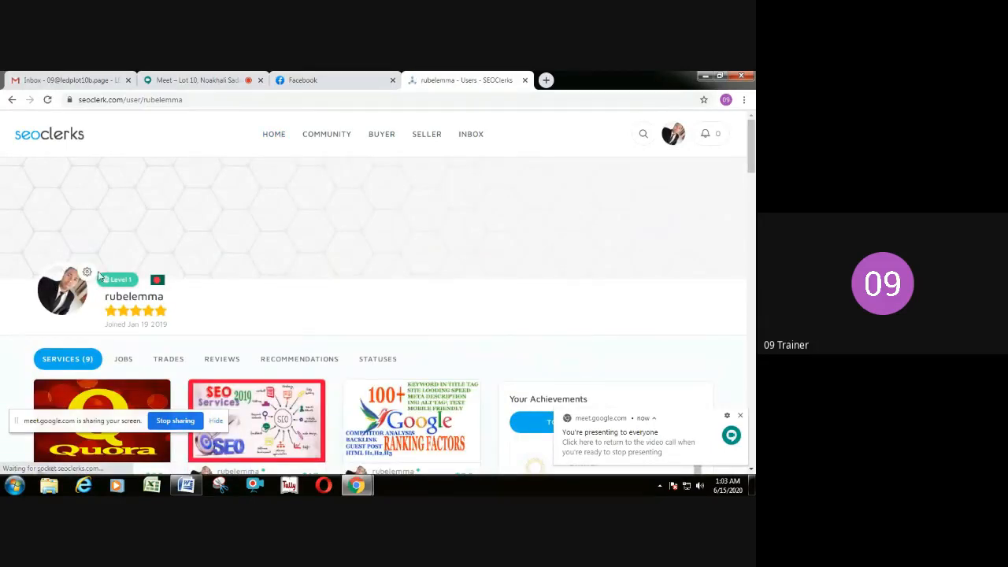
{"action": "left_click", "coordinate": [675, 135]}
{"action": "left_click", "coordinate": [657, 317]}
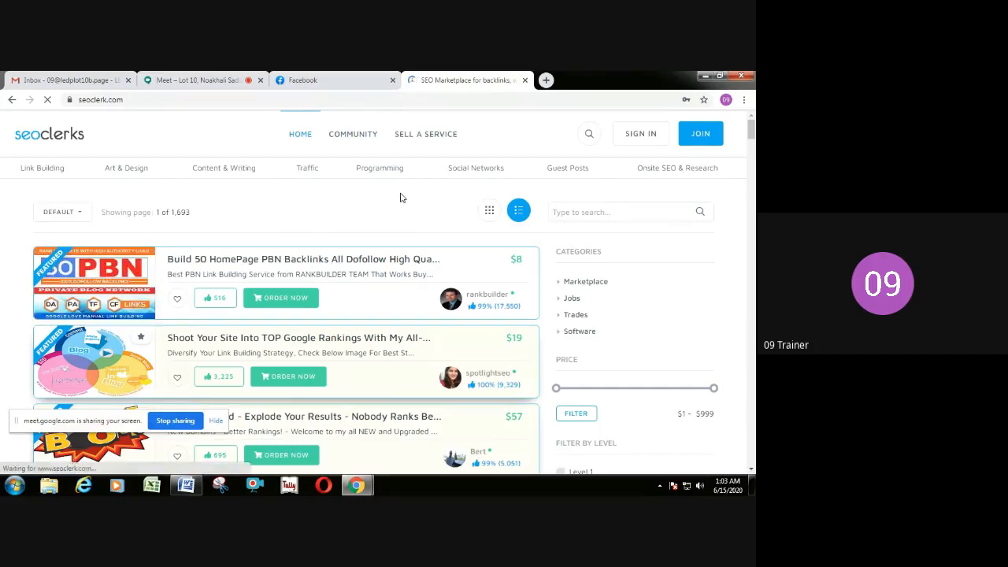
Admit the waiting participant to the Google Meet call and return to SEOClerks
{"action": "left_click", "coordinate": [236, 82]}
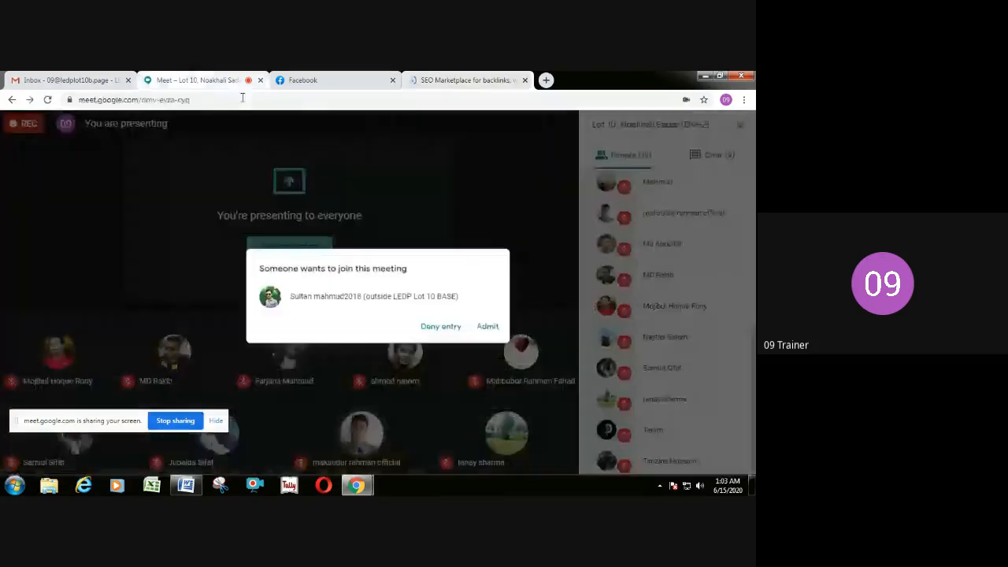
{"action": "left_click", "coordinate": [487, 322]}
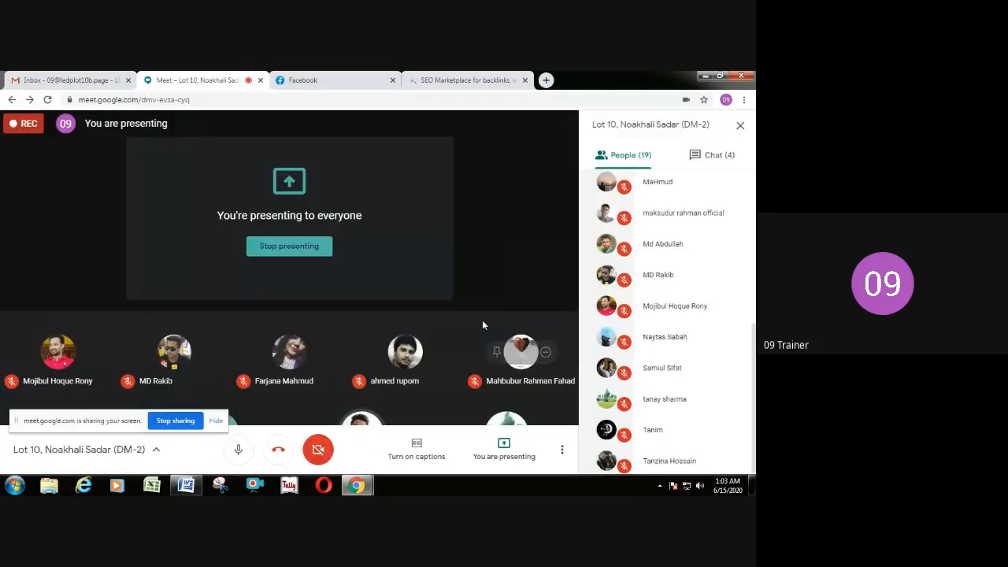
{"action": "left_click", "coordinate": [491, 79]}
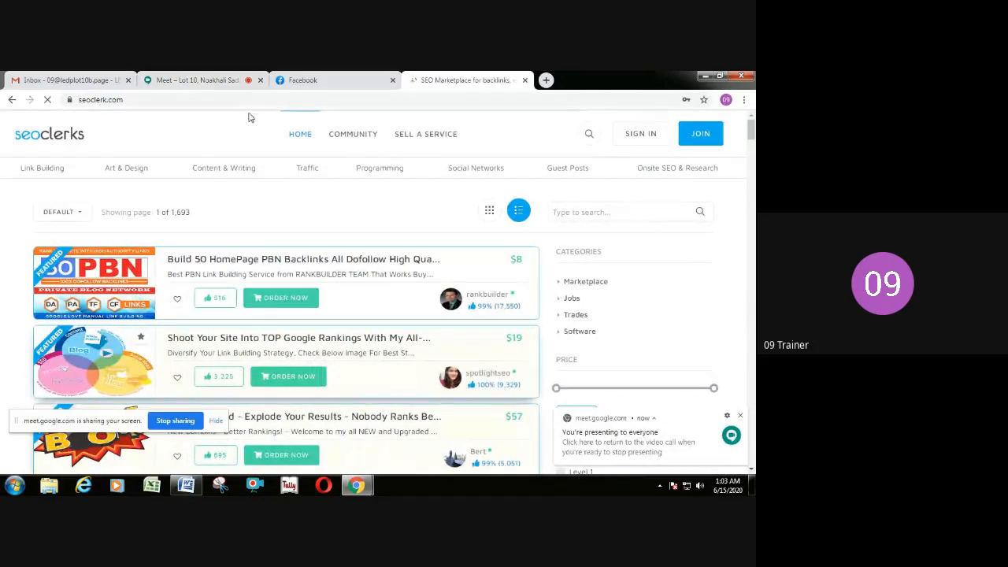
Browse the featured services on the logged-out marketplace home page, examining their titles, prices and seller ratings
{"action": "scroll", "coordinate": [444, 378], "scroll_direction": "down", "scroll_amount": 4}
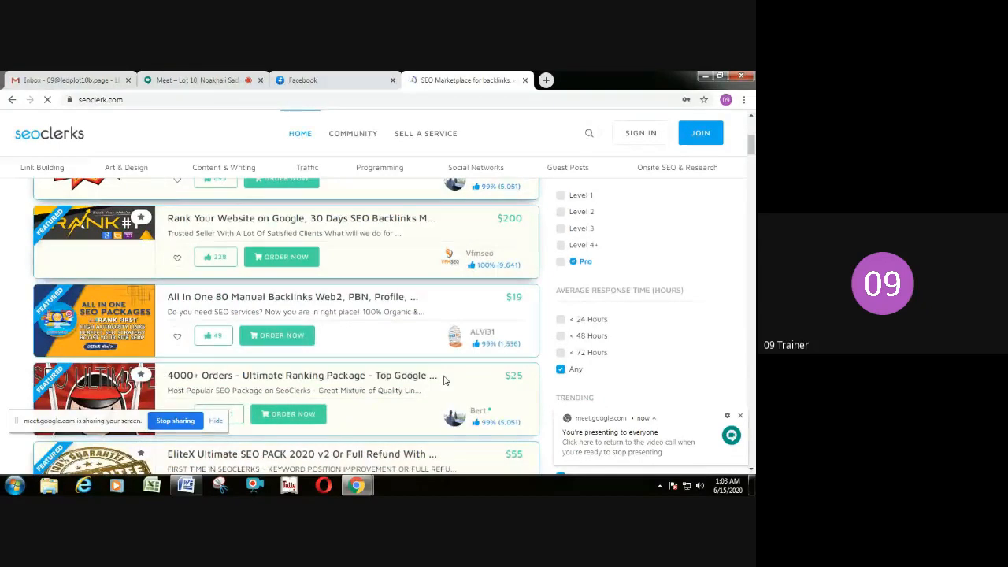
{"action": "scroll", "coordinate": [443, 381], "scroll_direction": "up", "scroll_amount": 4}
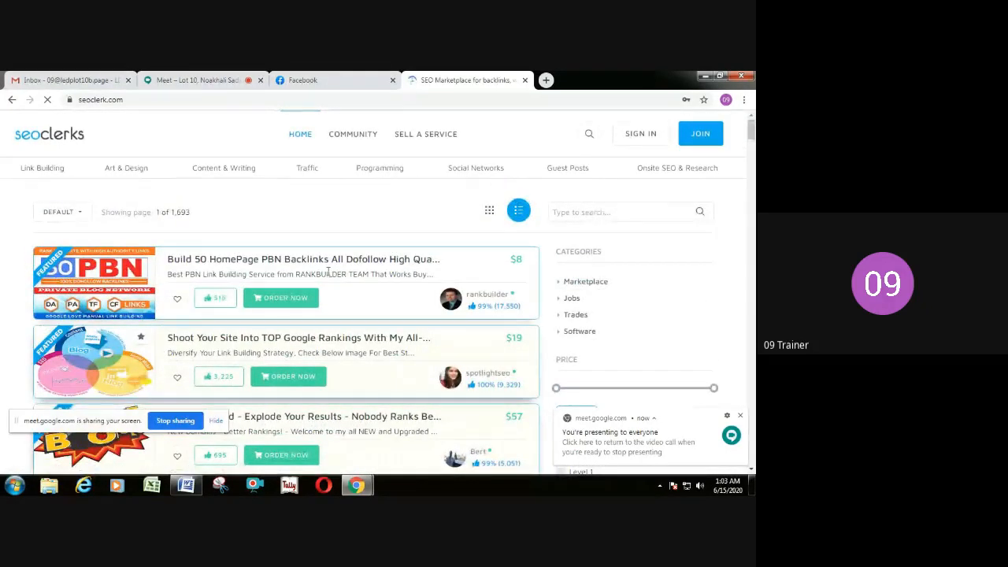
{"action": "scroll", "coordinate": [327, 272], "scroll_direction": "down", "scroll_amount": 1}
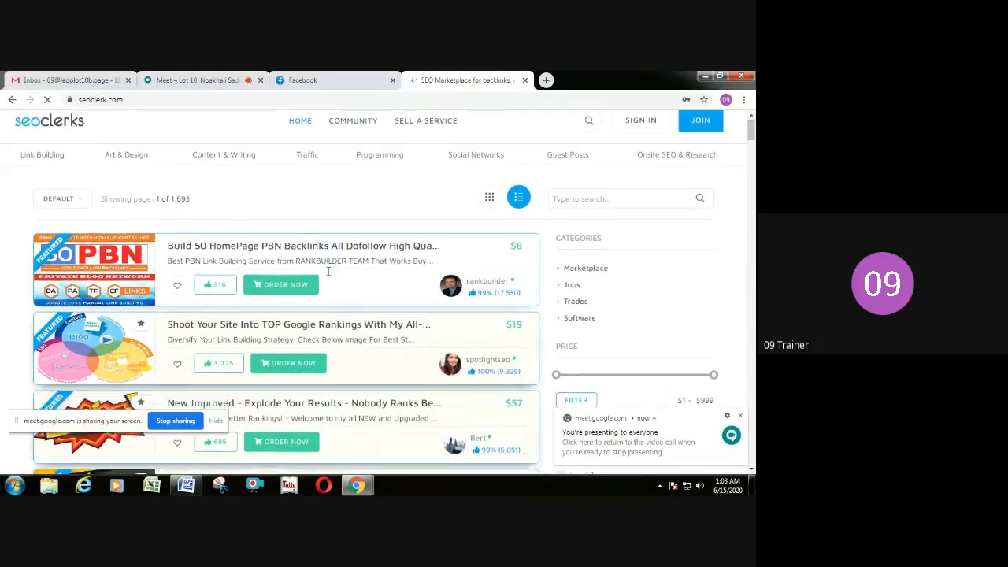
{"action": "scroll", "coordinate": [328, 271], "scroll_direction": "down", "scroll_amount": 10}
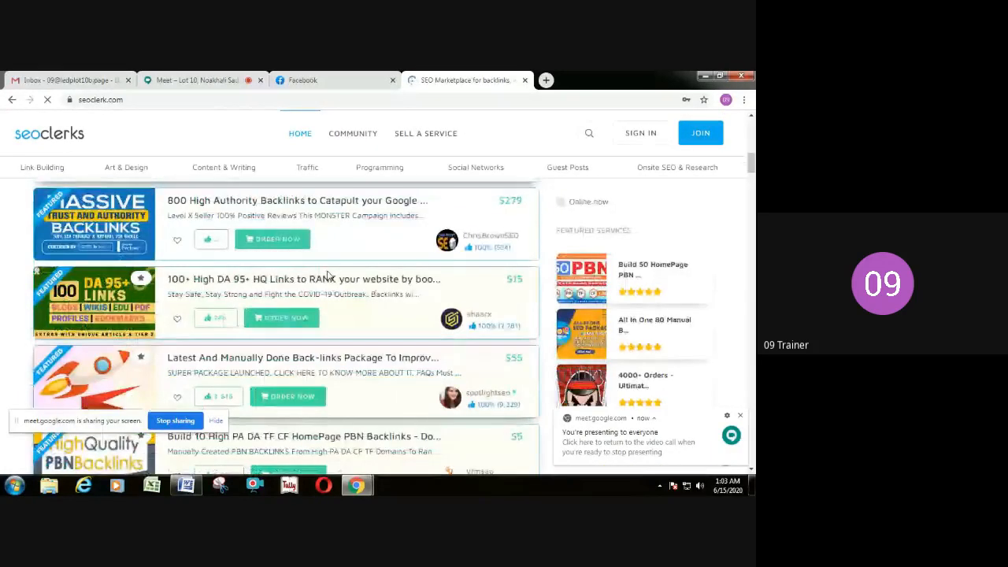
{"action": "scroll", "coordinate": [327, 276], "scroll_direction": "down", "scroll_amount": 3}
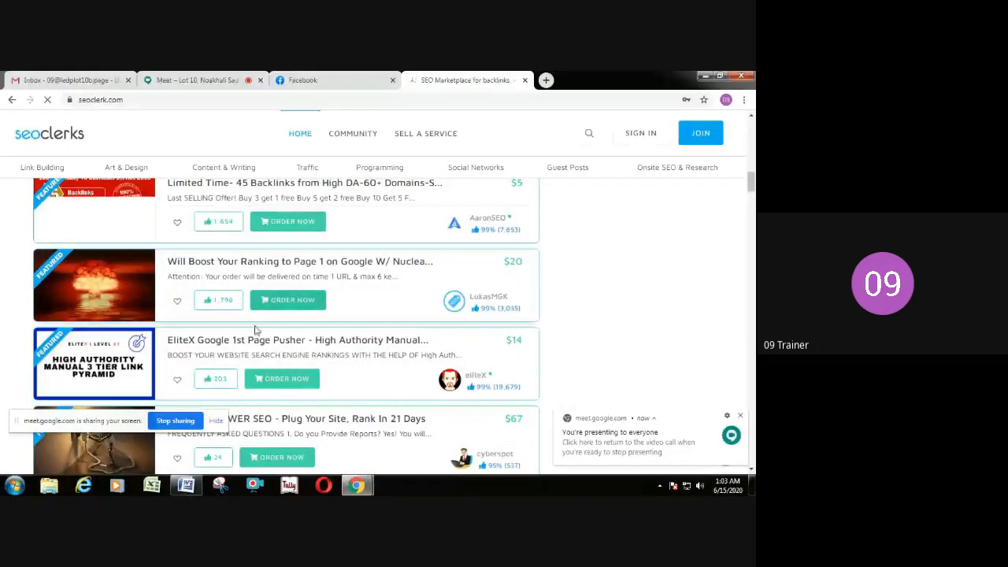
{"action": "scroll", "coordinate": [402, 316], "scroll_direction": "down", "scroll_amount": 4}
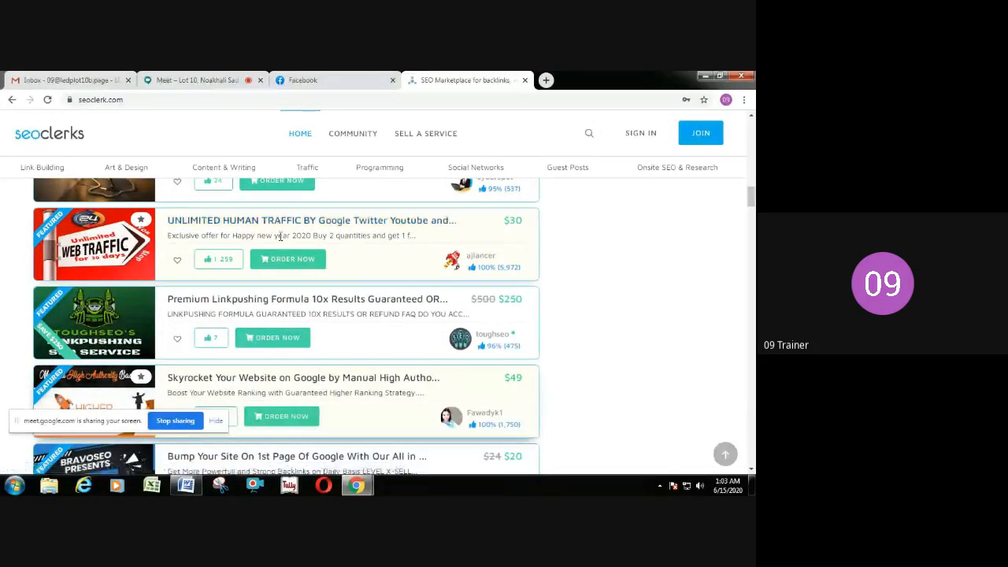
{"action": "scroll", "coordinate": [360, 338], "scroll_direction": "down", "scroll_amount": 3}
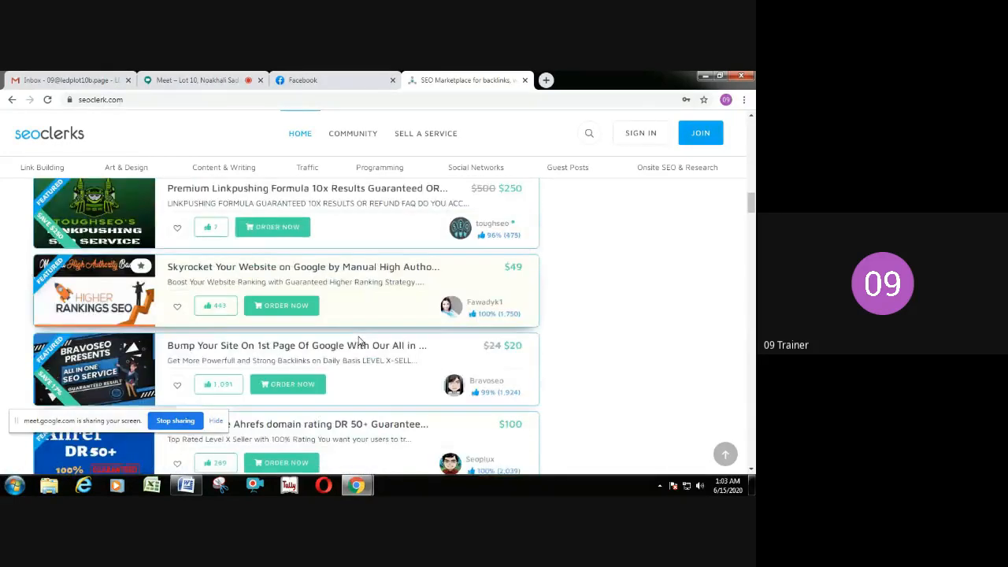
{"action": "scroll", "coordinate": [360, 338], "scroll_direction": "down", "scroll_amount": 5}
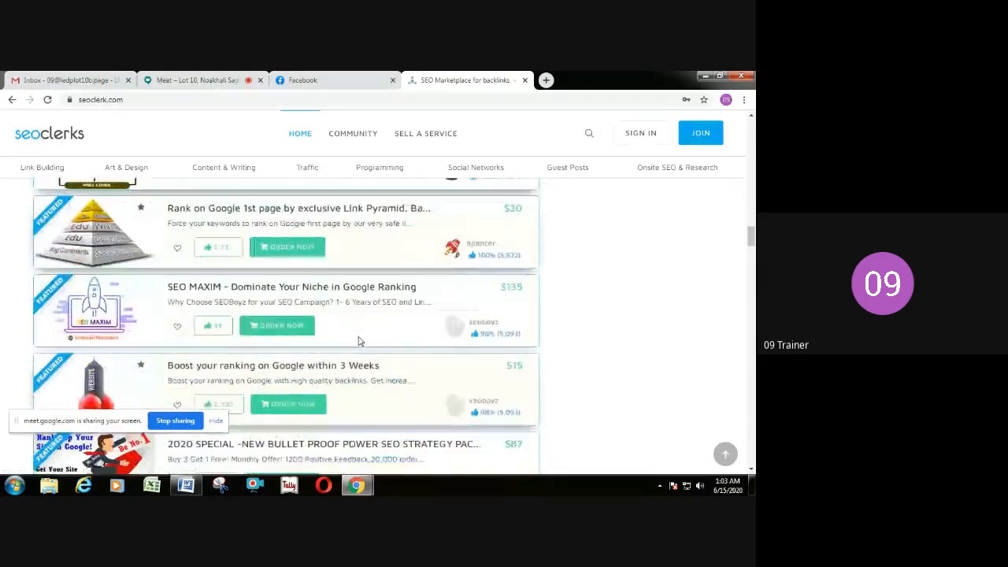
{"action": "scroll", "coordinate": [360, 338], "scroll_direction": "up", "scroll_amount": 4}
{"action": "scroll", "coordinate": [360, 338], "scroll_direction": "up", "scroll_amount": 10}
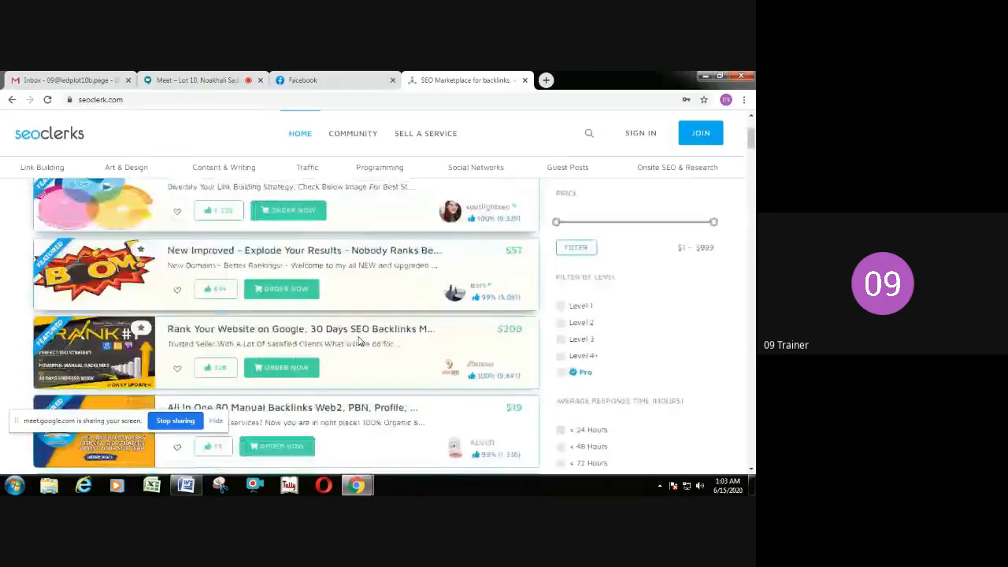
Open the new-account registration form, go through its username, email and password fields, and close it without registering
{"action": "left_click", "coordinate": [692, 138]}
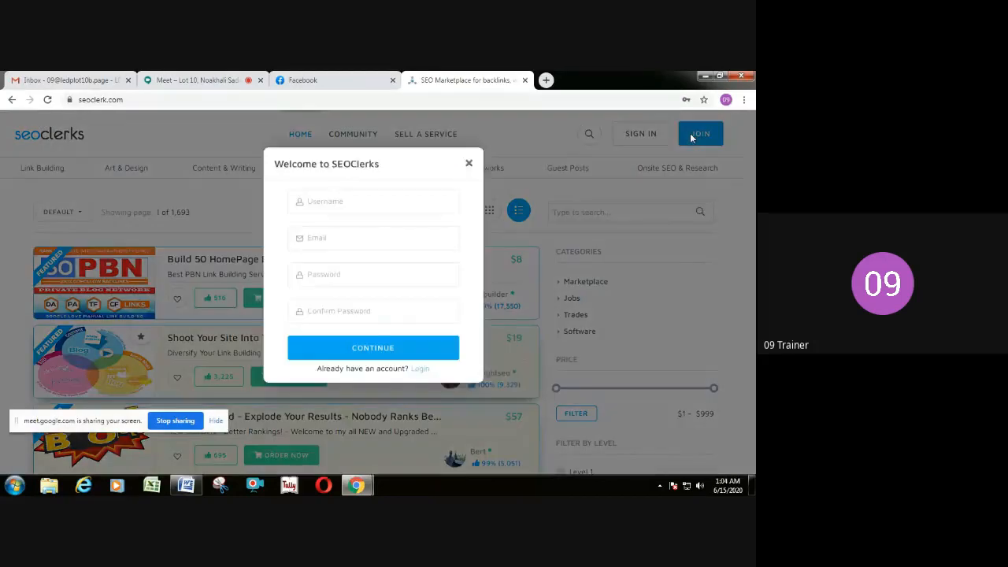
{"action": "left_click", "coordinate": [334, 230]}
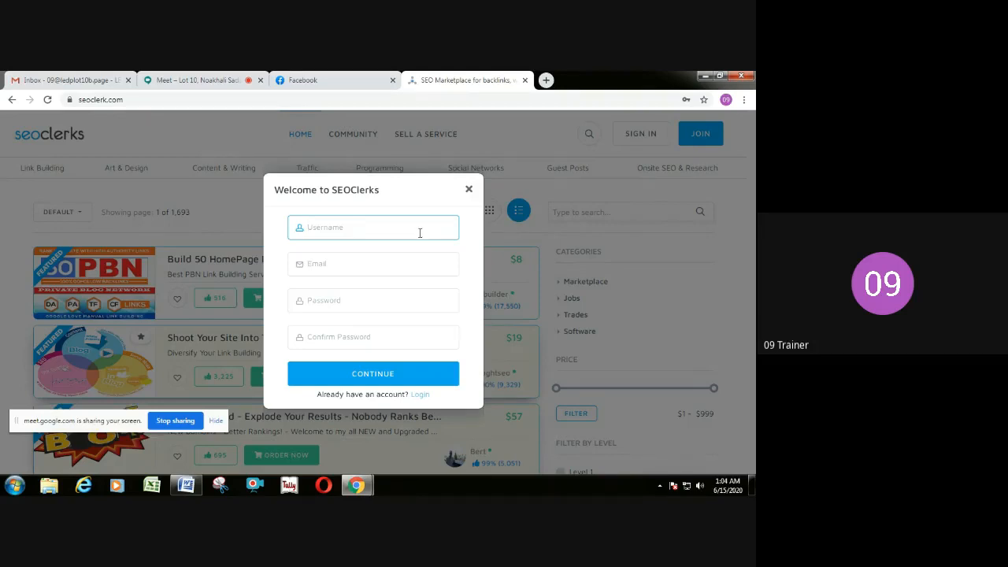
{"action": "left_click", "coordinate": [393, 266]}
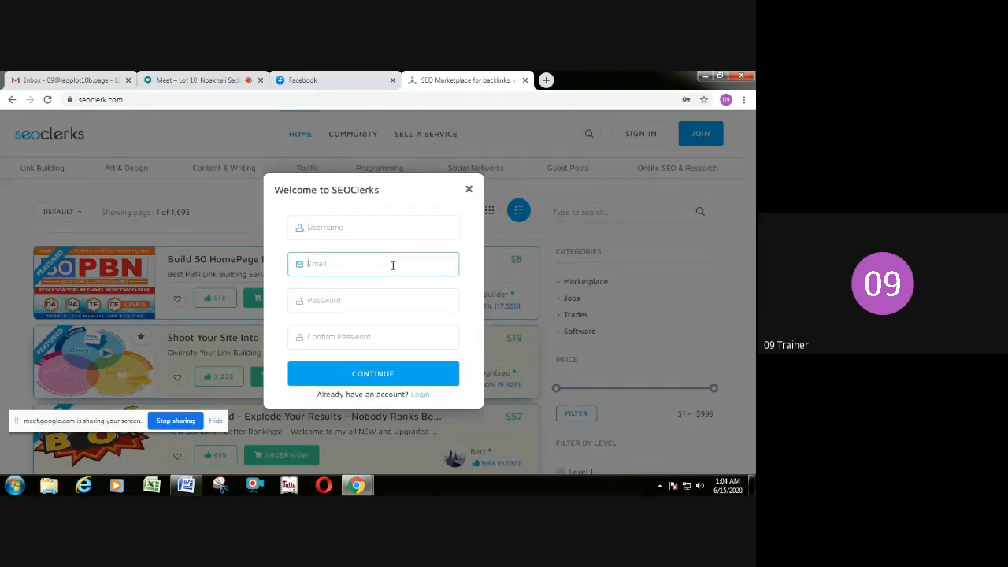
{"action": "left_click", "coordinate": [374, 311]}
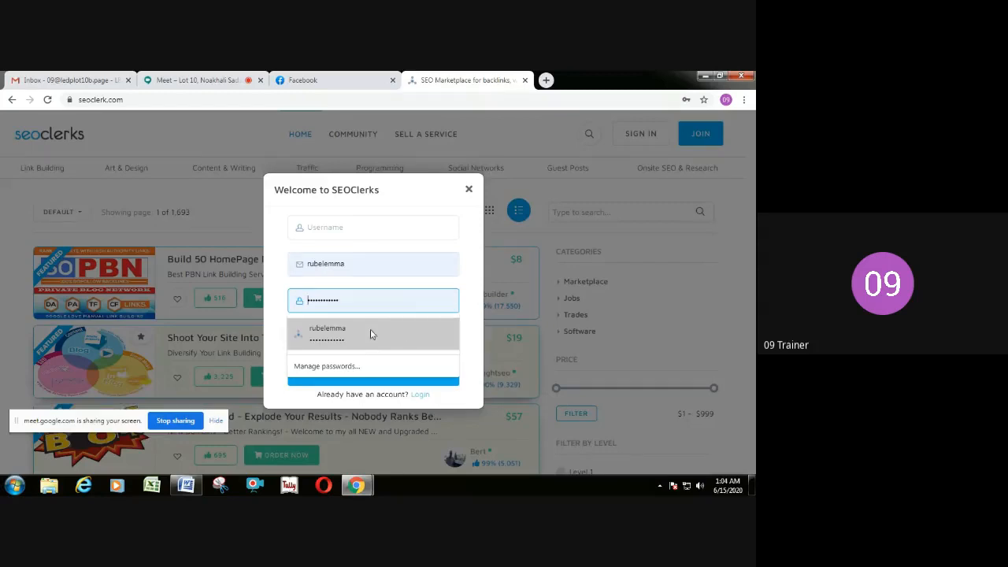
{"action": "left_click", "coordinate": [660, 340]}
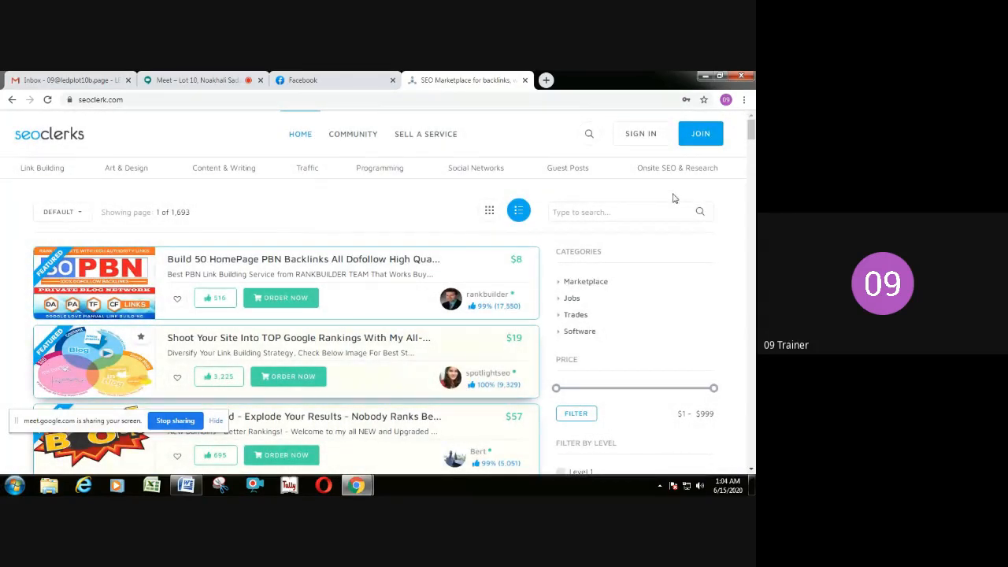
Sign in to SEOClerks with the saved credentials, completing the reCAPTCHA by selecting all images with traffic lights
{"action": "left_click", "coordinate": [653, 139]}
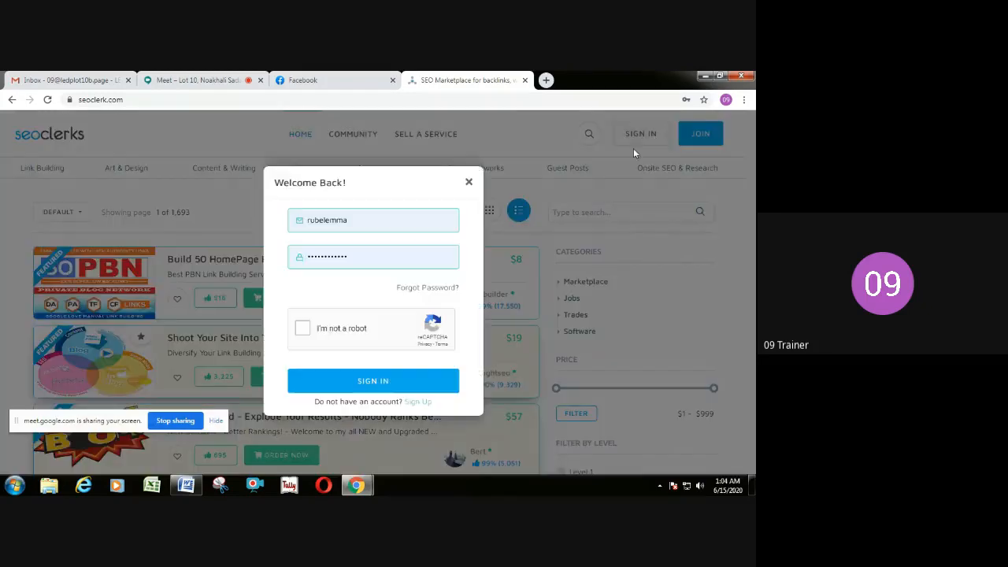
{"action": "left_click", "coordinate": [358, 384]}
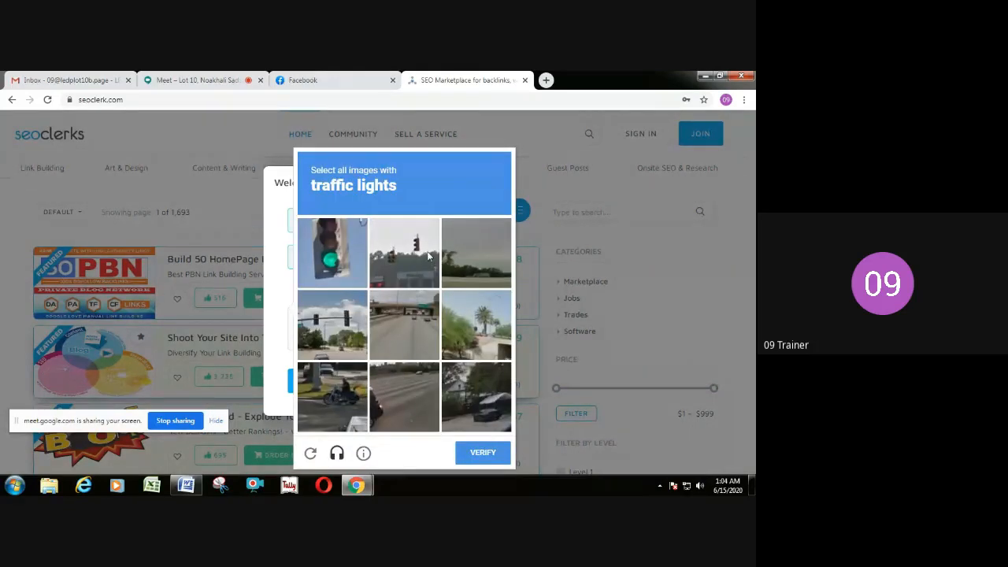
{"action": "left_click", "coordinate": [341, 266]}
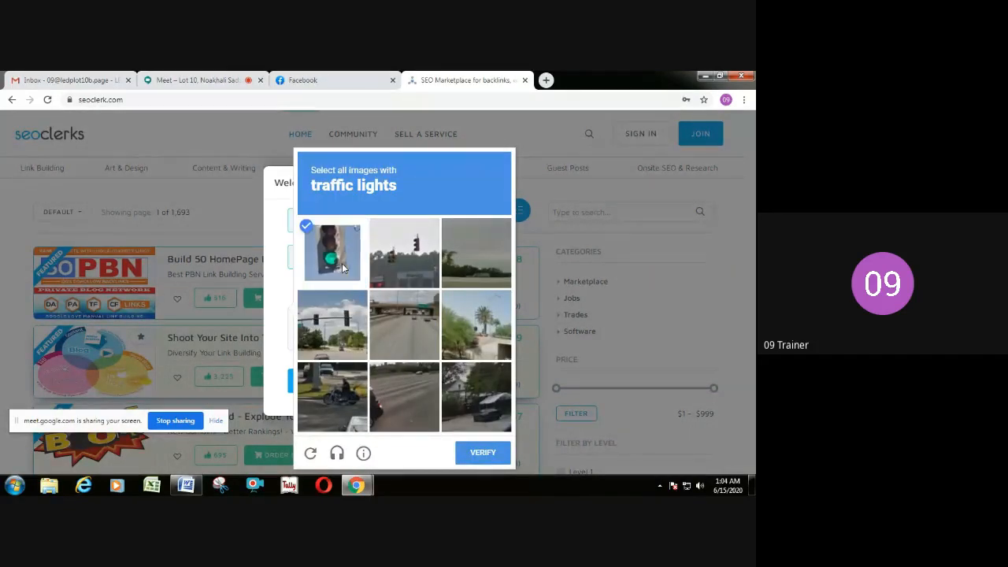
{"action": "left_click", "coordinate": [349, 327]}
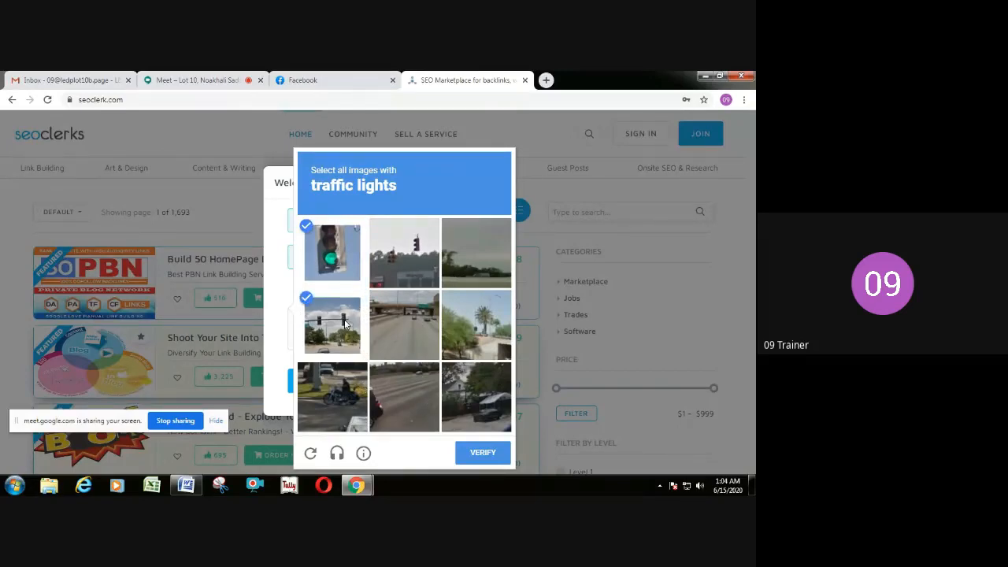
{"action": "left_click", "coordinate": [426, 261]}
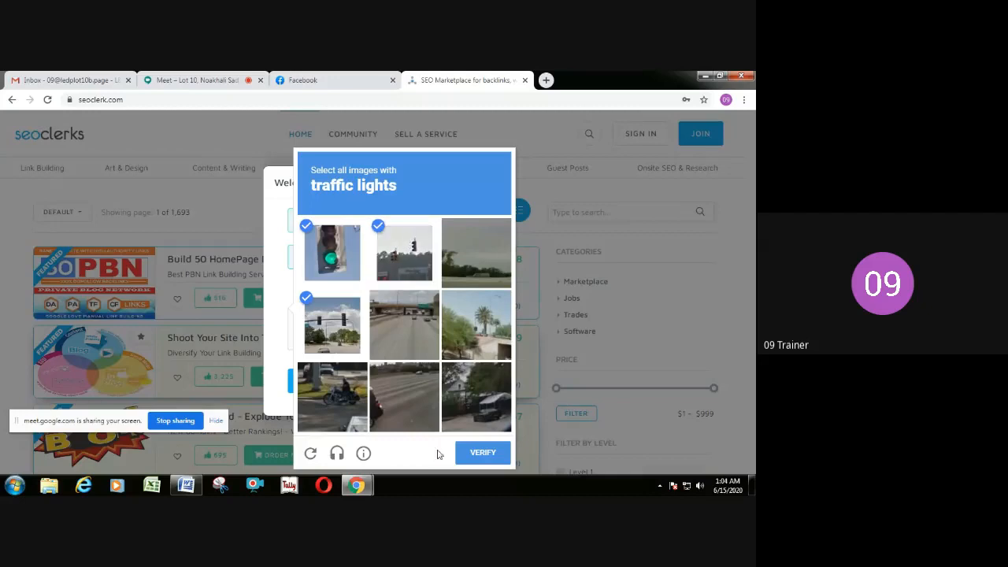
{"action": "left_click", "coordinate": [483, 453]}
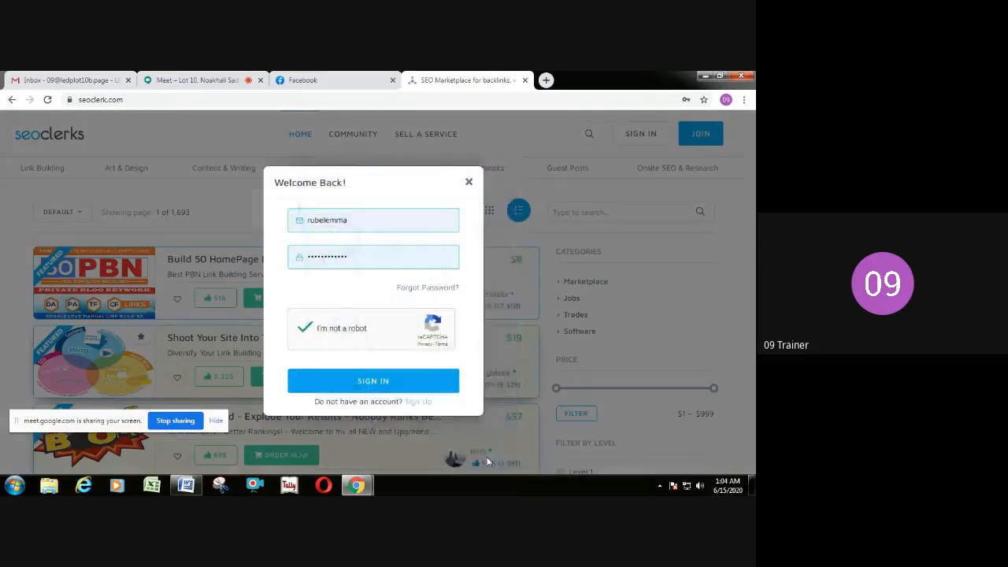
{"action": "left_click", "coordinate": [391, 389]}
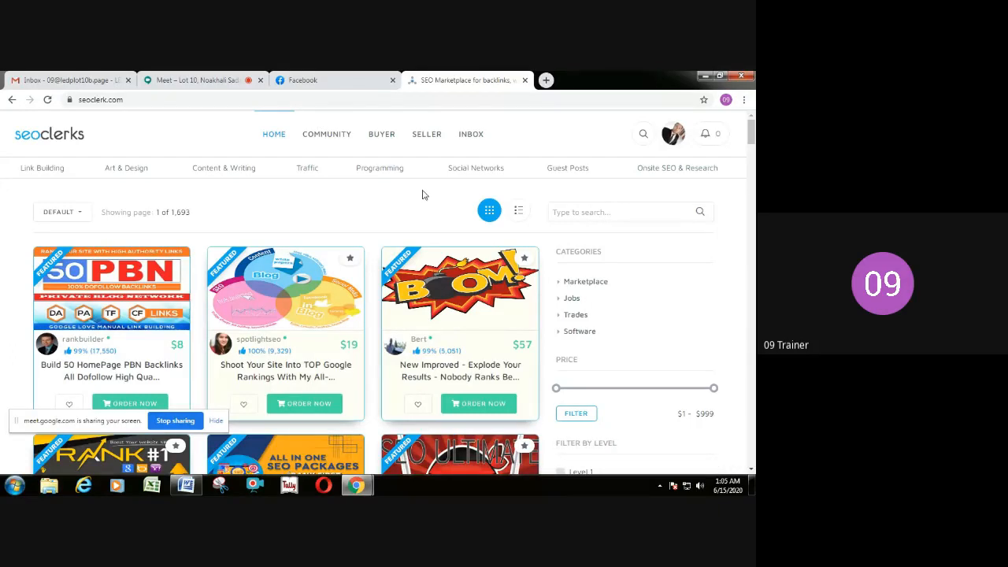
Open the seller's My Services page to manage the account's own services
{"action": "mouse_move", "coordinate": [428, 140]}
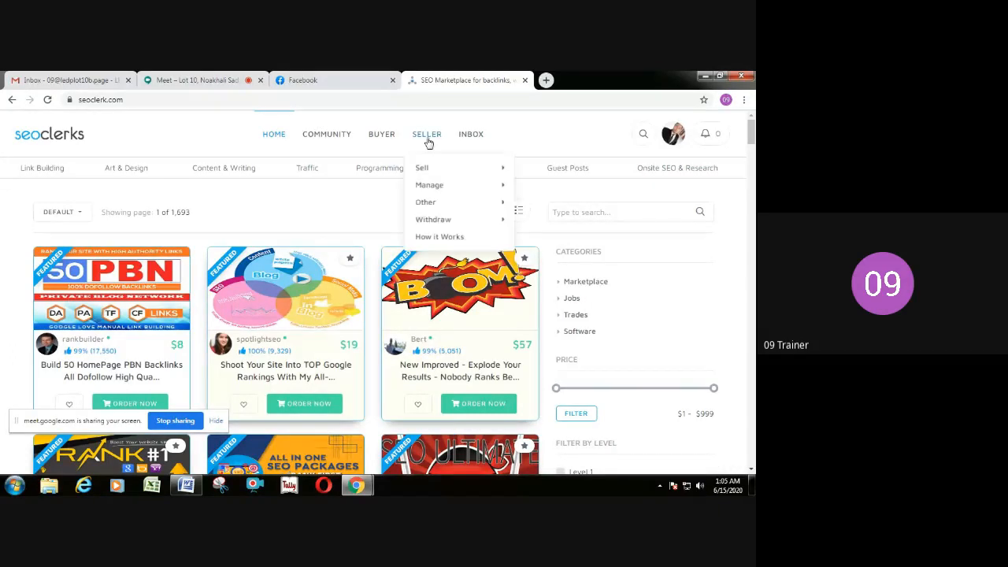
{"action": "mouse_move", "coordinate": [418, 172]}
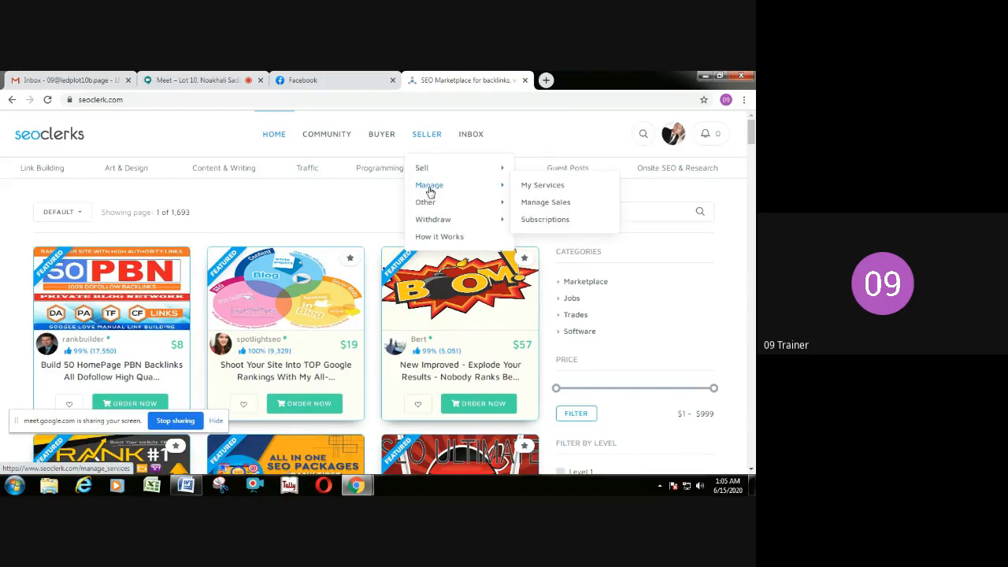
{"action": "left_click", "coordinate": [540, 188]}
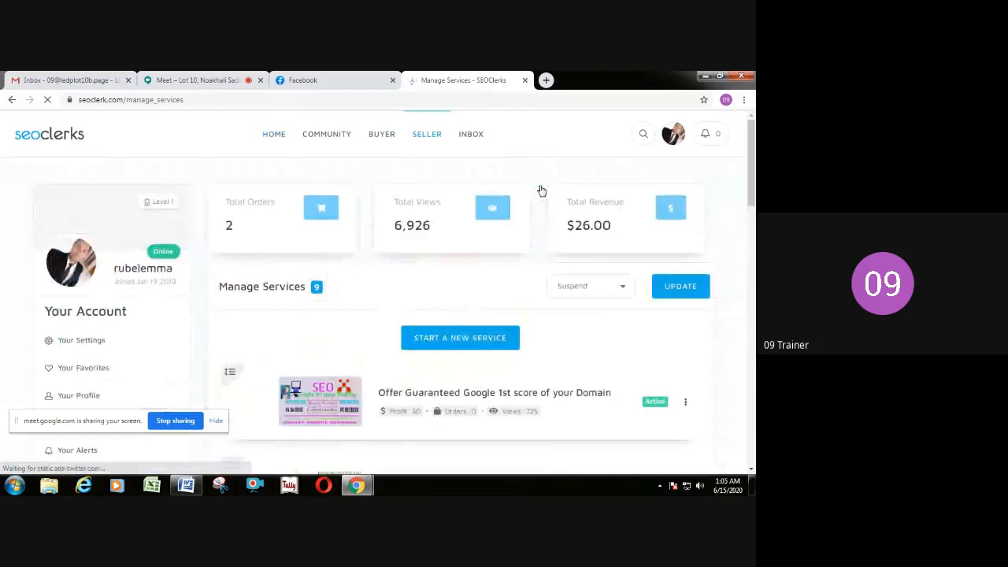
Open the service "1st score 40+ top rated Quora answer" from the services list and open it for editing
{"action": "scroll", "coordinate": [383, 281], "scroll_direction": "down", "scroll_amount": 2}
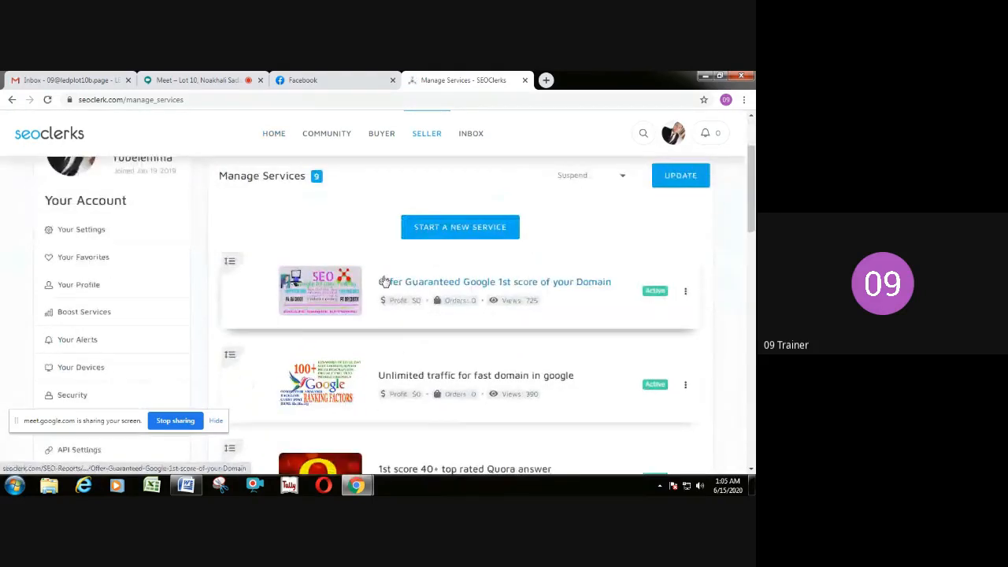
{"action": "scroll", "coordinate": [484, 285], "scroll_direction": "down", "scroll_amount": 2}
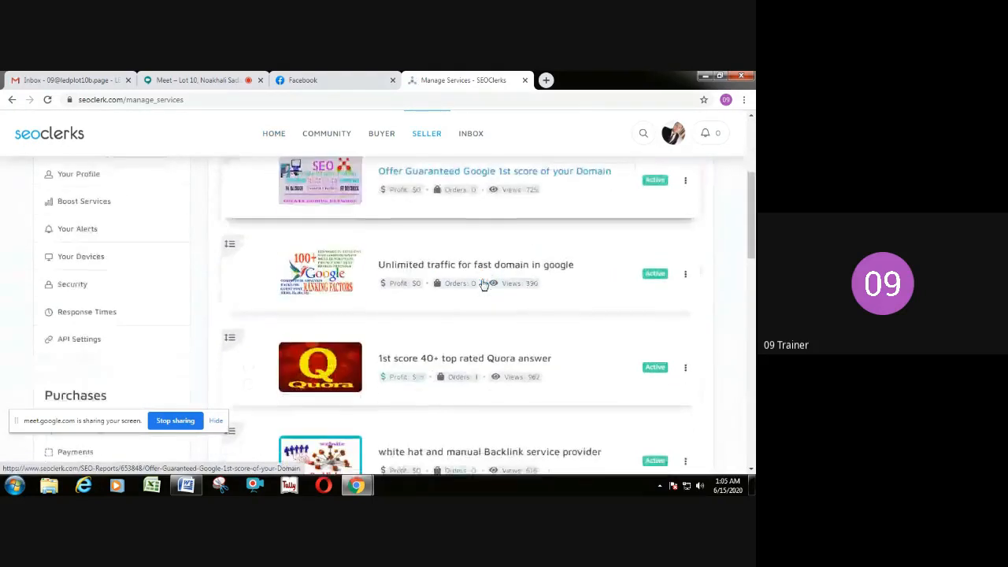
{"action": "scroll", "coordinate": [484, 286], "scroll_direction": "down", "scroll_amount": 1}
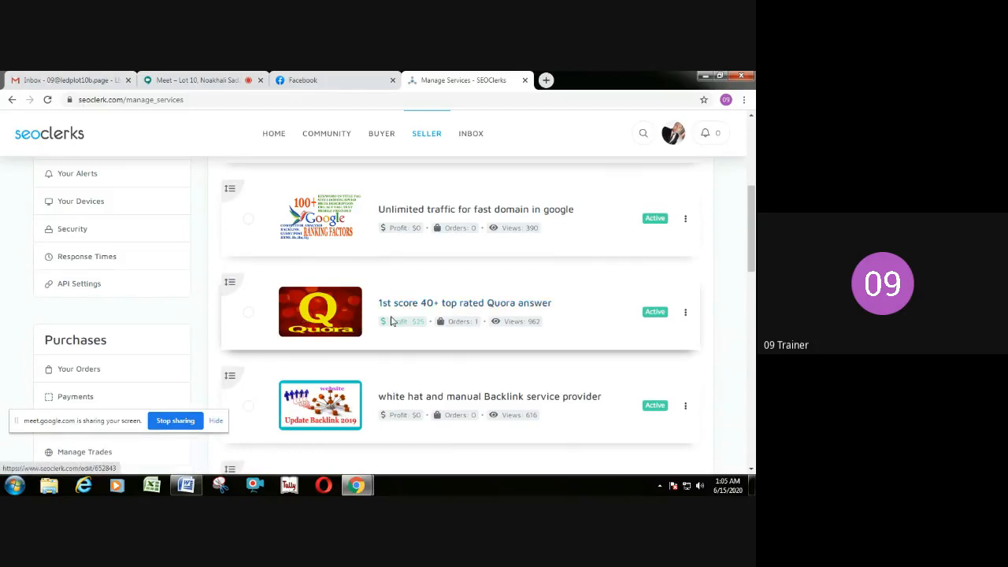
{"action": "left_click", "coordinate": [468, 307]}
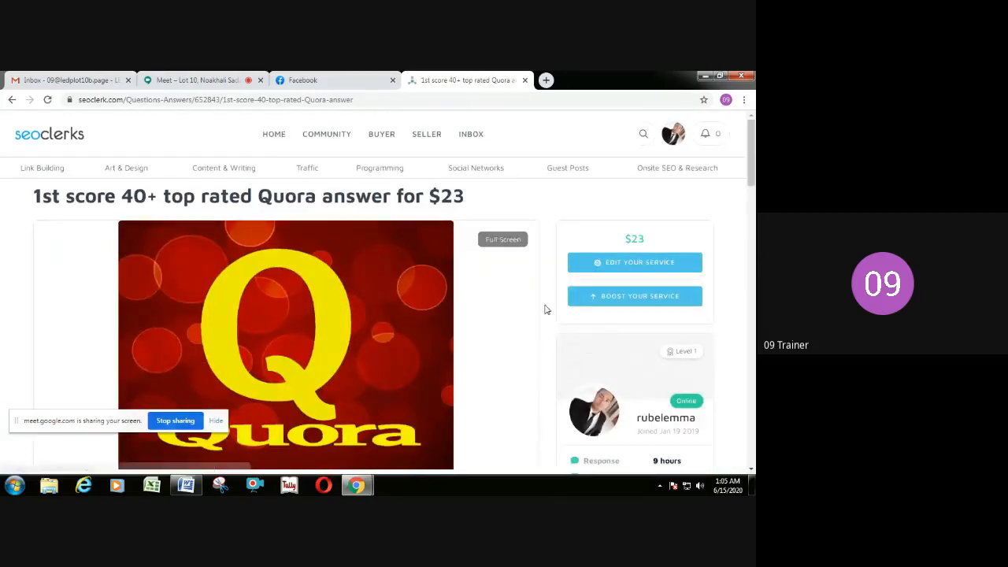
{"action": "left_click", "coordinate": [652, 269]}
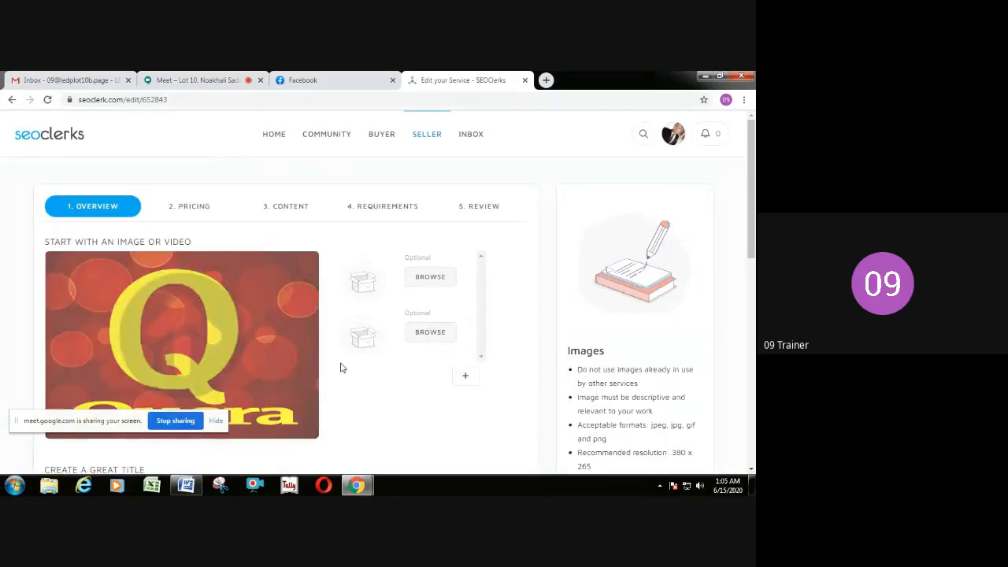
{"action": "scroll", "coordinate": [346, 361], "scroll_direction": "down", "scroll_amount": 2}
{"action": "scroll", "coordinate": [356, 354], "scroll_direction": "up", "scroll_amount": 1}
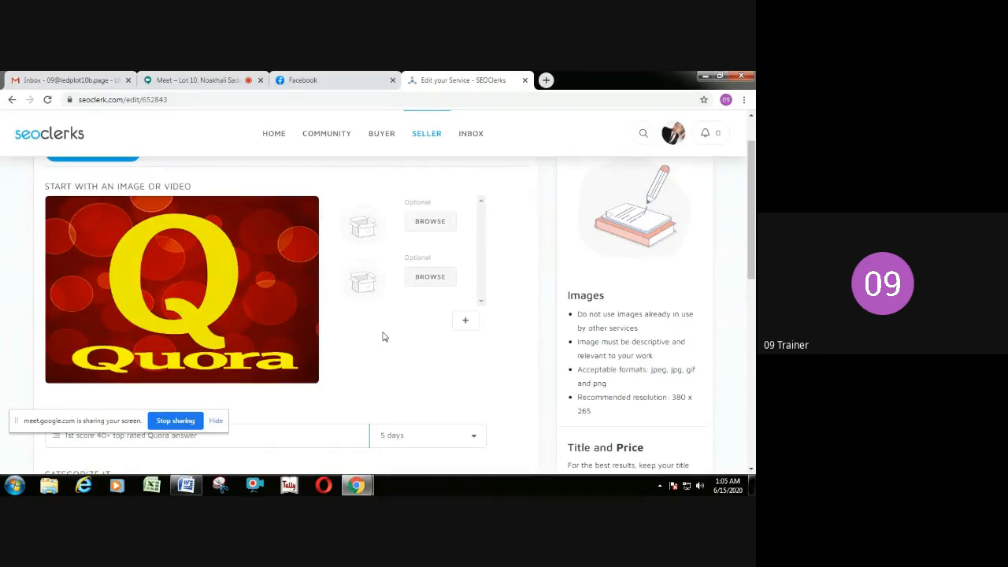
{"action": "scroll", "coordinate": [394, 336], "scroll_direction": "up", "scroll_amount": 1}
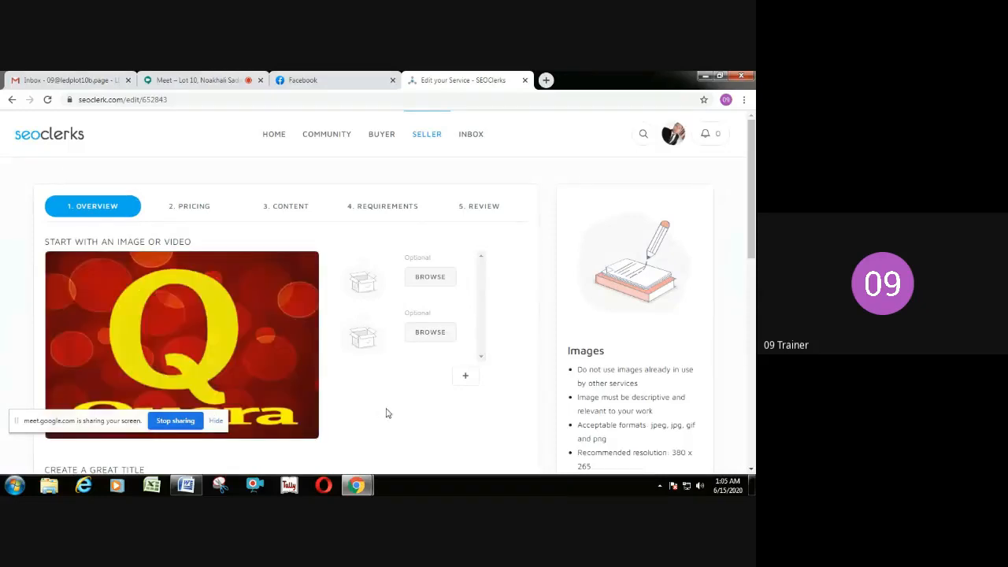
{"action": "scroll", "coordinate": [396, 400], "scroll_direction": "down", "scroll_amount": 1}
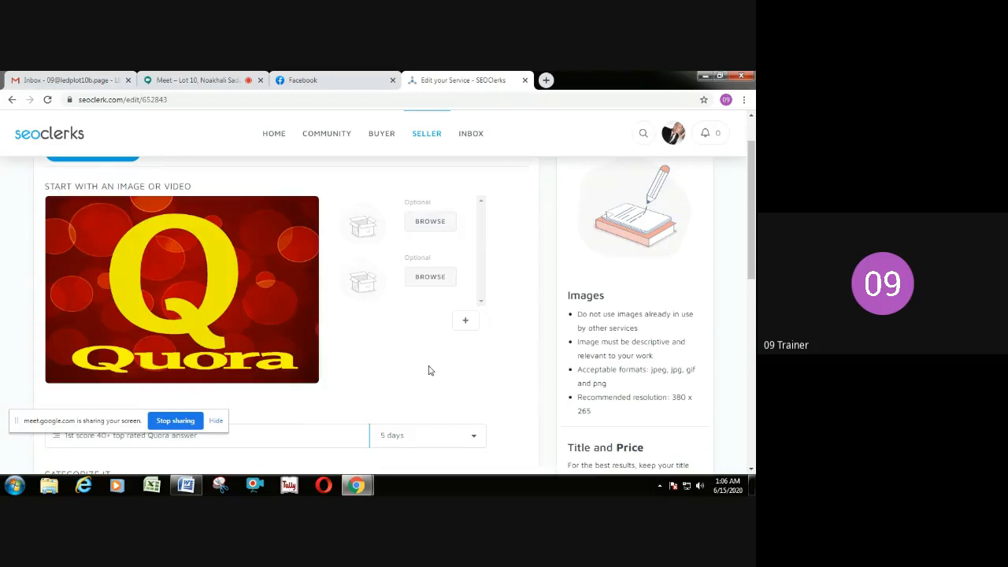
{"action": "right_click", "coordinate": [261, 331]}
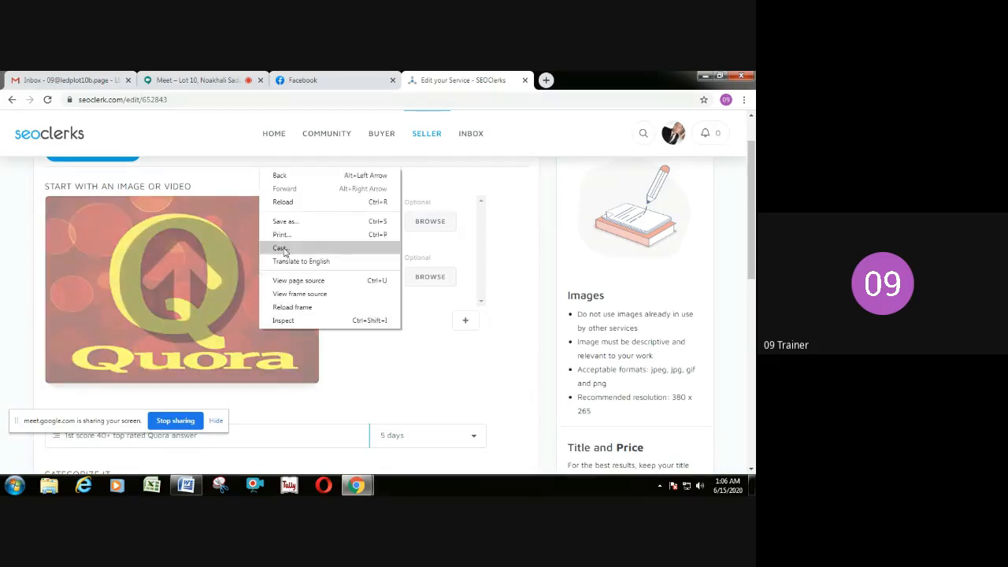
{"action": "left_click", "coordinate": [443, 360]}
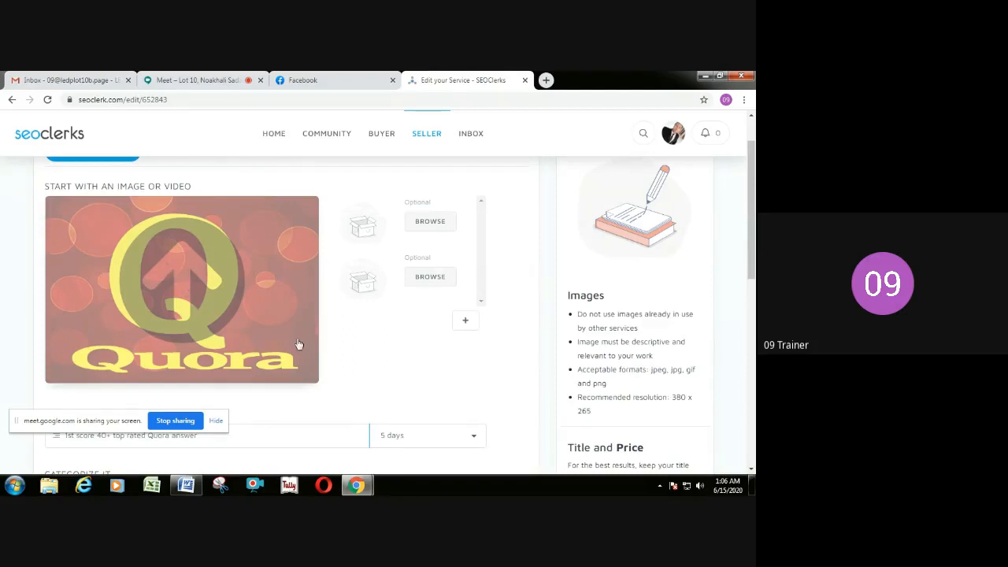
Browse the Desktop folder for an optional extra service image, select Capturecvhfg, and cancel the file selection
{"action": "left_click", "coordinate": [430, 223]}
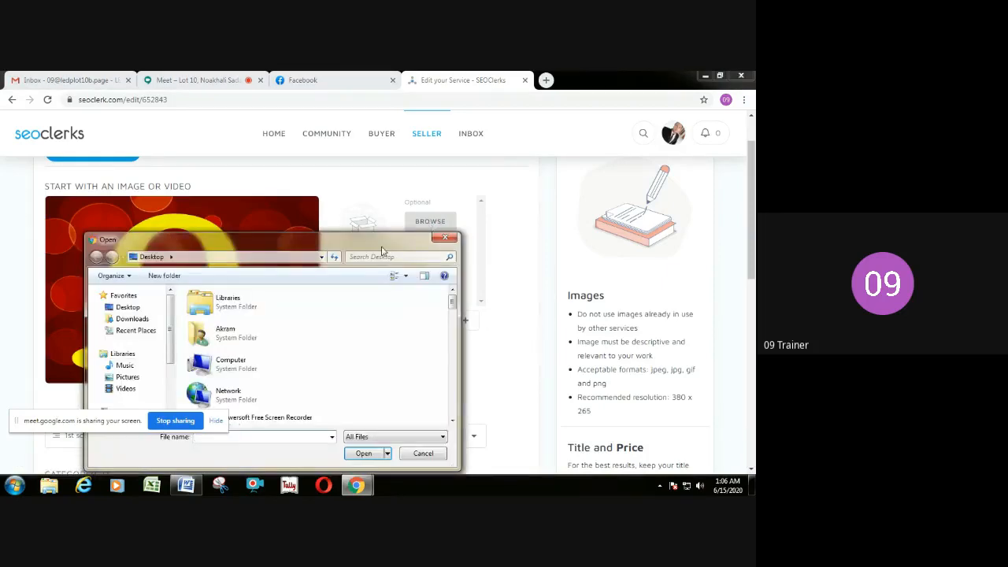
{"action": "left_click_drag", "start_coordinate": [382, 249], "coordinate": [475, 198]}
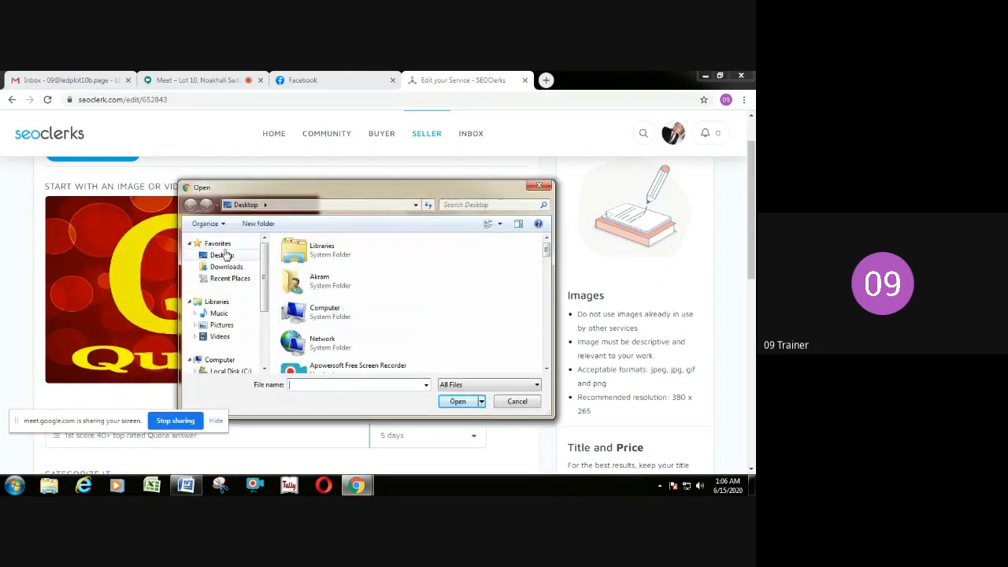
{"action": "left_click", "coordinate": [222, 255]}
{"action": "scroll", "coordinate": [465, 321], "scroll_direction": "down", "scroll_amount": 5}
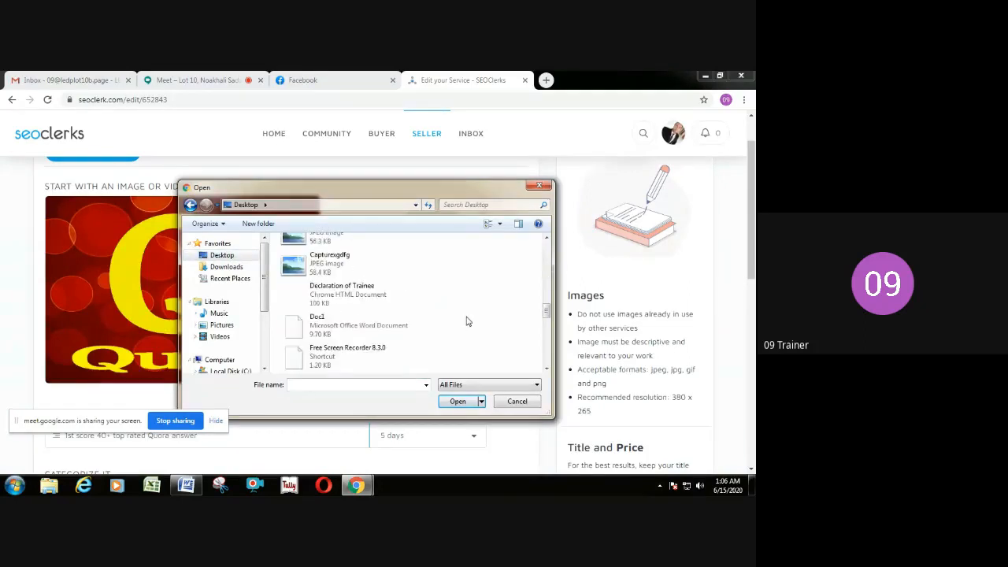
{"action": "scroll", "coordinate": [467, 321], "scroll_direction": "down", "scroll_amount": 10}
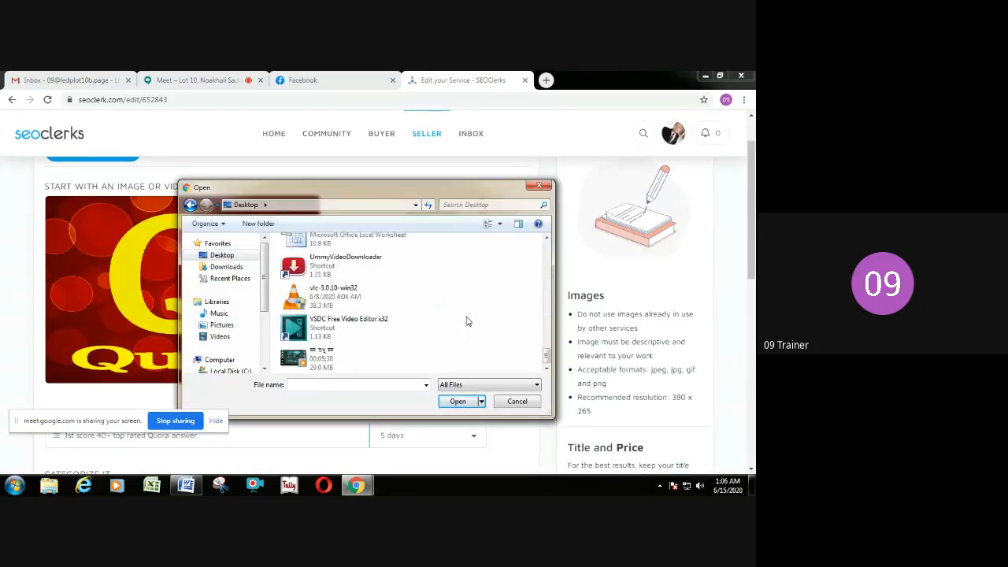
{"action": "scroll", "coordinate": [323, 302], "scroll_direction": "up", "scroll_amount": 3}
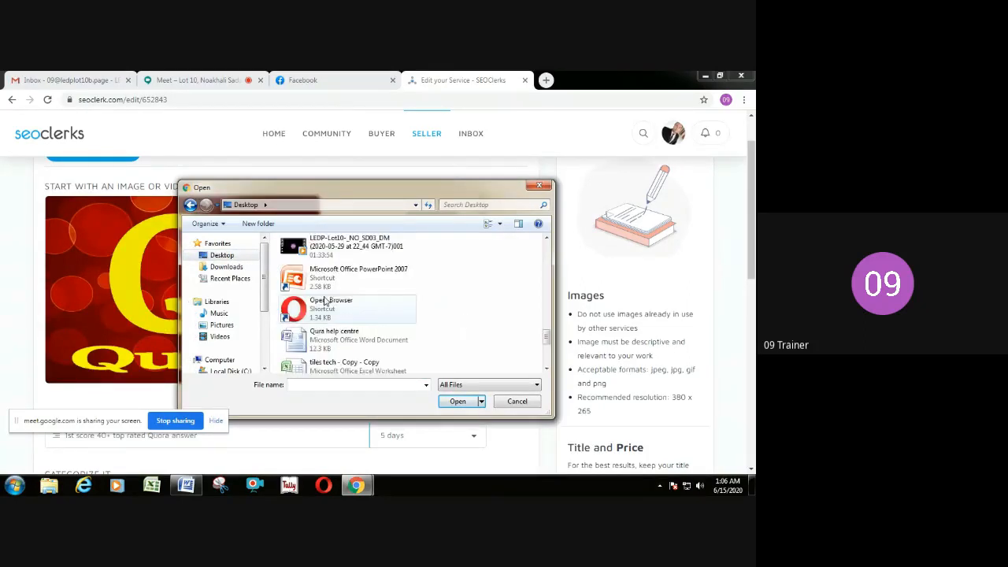
{"action": "scroll", "coordinate": [325, 302], "scroll_direction": "up", "scroll_amount": 1}
{"action": "scroll", "coordinate": [325, 302], "scroll_direction": "up", "scroll_amount": 2}
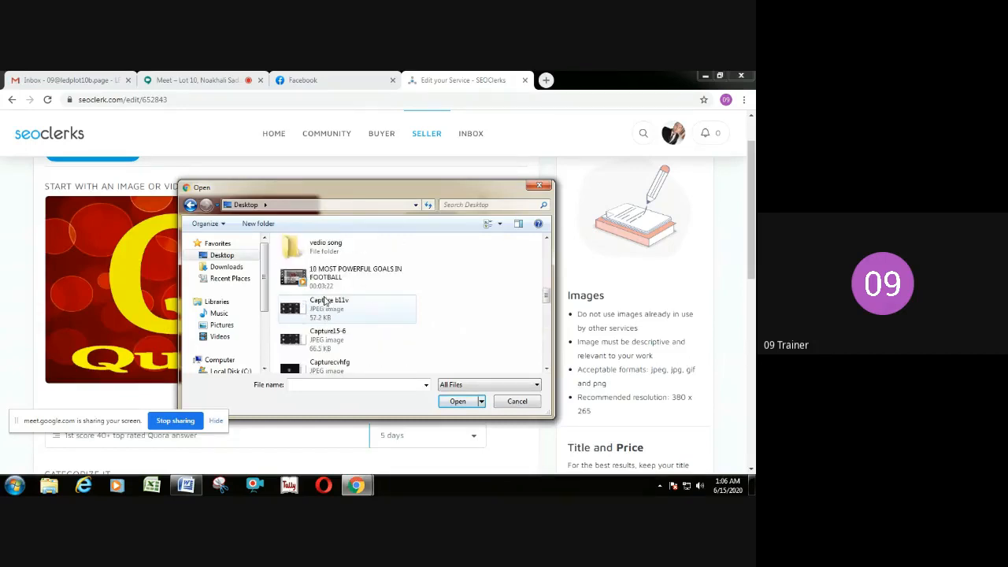
{"action": "scroll", "coordinate": [324, 301], "scroll_direction": "up", "scroll_amount": 1}
{"action": "scroll", "coordinate": [325, 302], "scroll_direction": "down", "scroll_amount": 3}
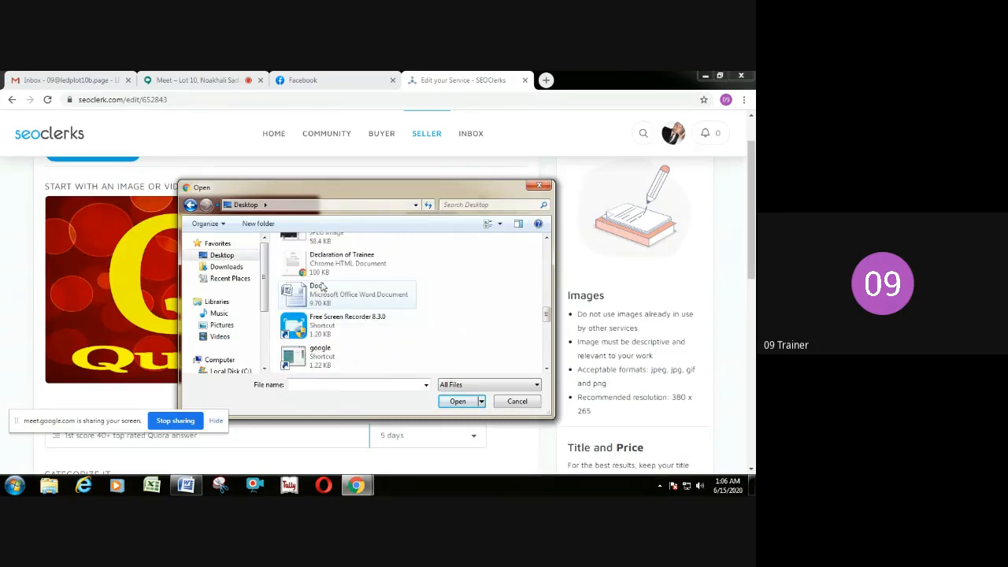
{"action": "scroll", "coordinate": [323, 286], "scroll_direction": "up", "scroll_amount": 1}
{"action": "left_click", "coordinate": [323, 282]}
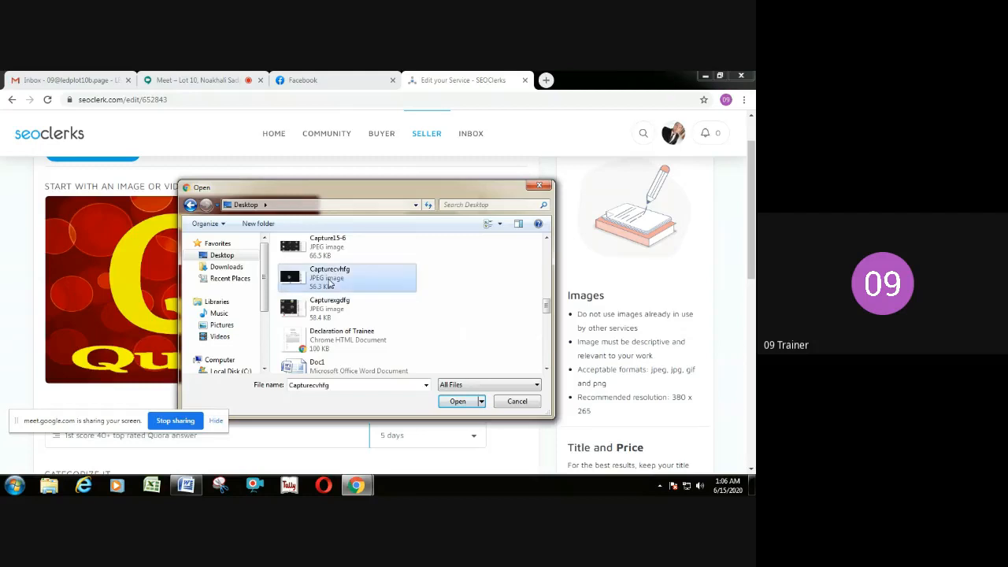
{"action": "left_click", "coordinate": [517, 403]}
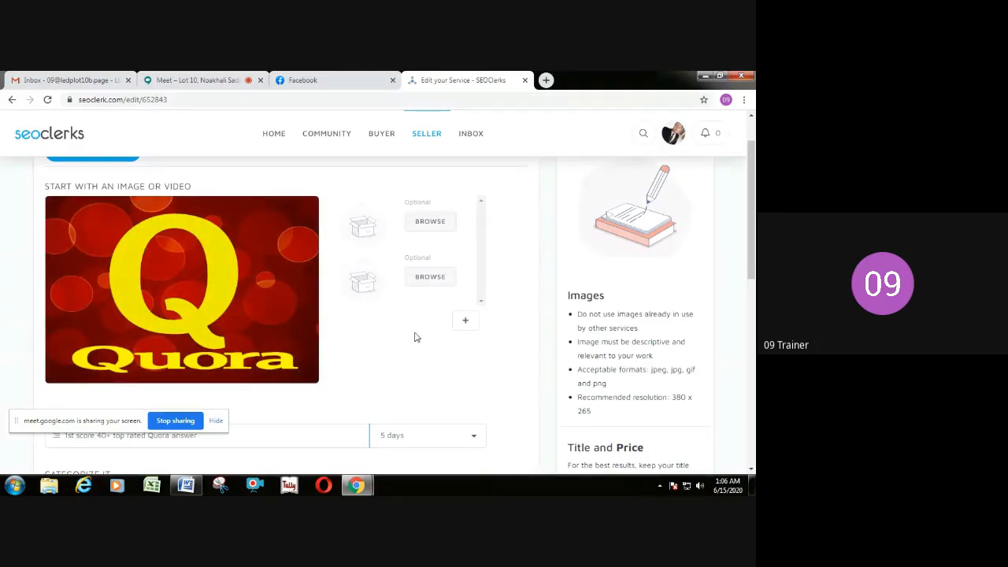
Review the service's title field and the available delivery times in days
{"action": "scroll", "coordinate": [417, 337], "scroll_direction": "down", "scroll_amount": 1}
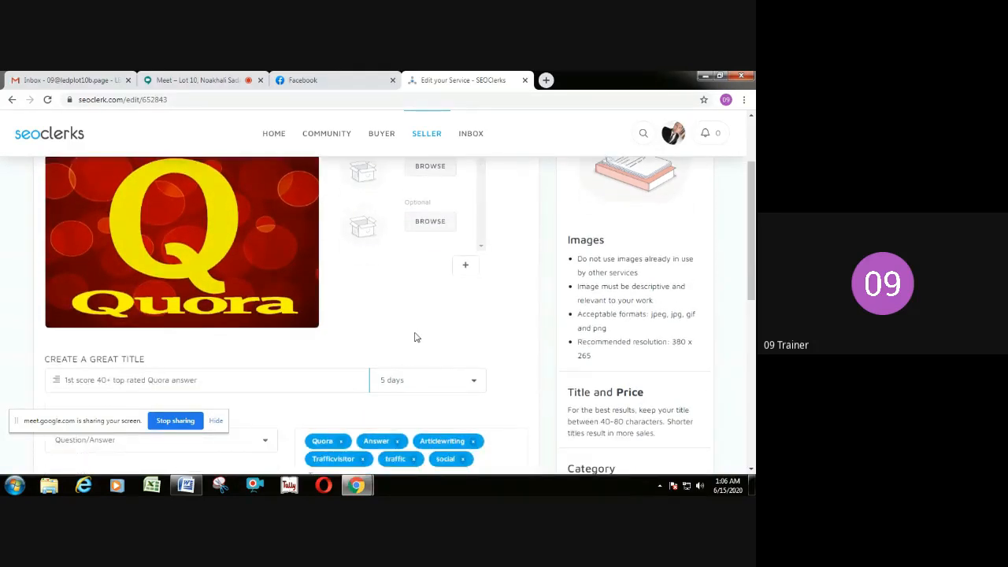
{"action": "left_click", "coordinate": [258, 380]}
{"action": "scroll", "coordinate": [257, 380], "scroll_direction": "down", "scroll_amount": 2}
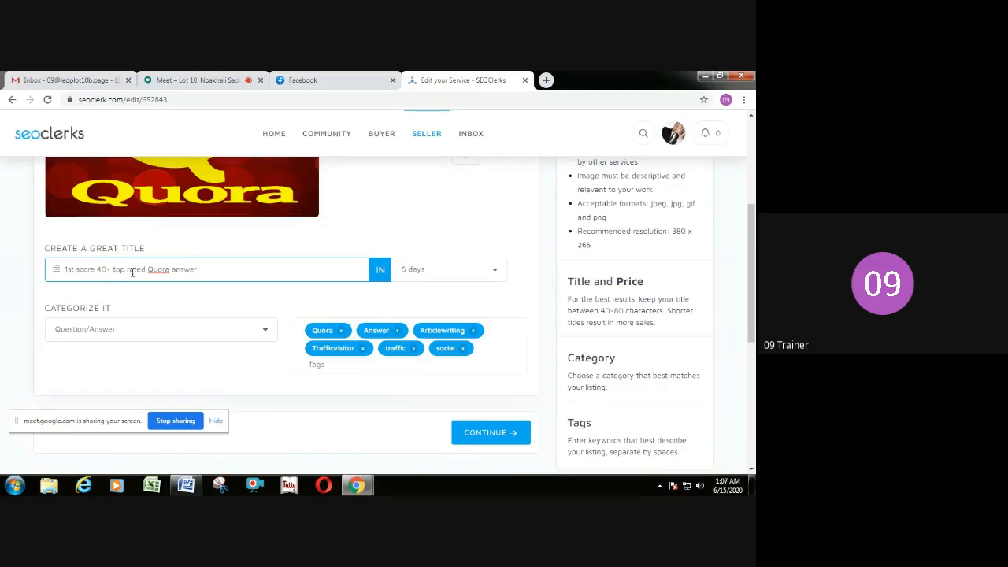
{"action": "left_click", "coordinate": [454, 272]}
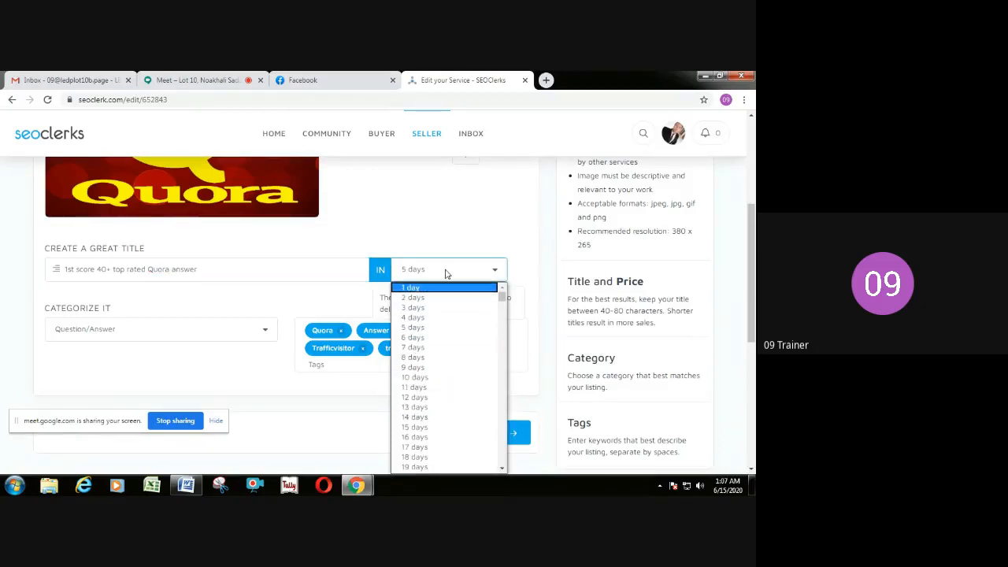
{"action": "left_click", "coordinate": [453, 234]}
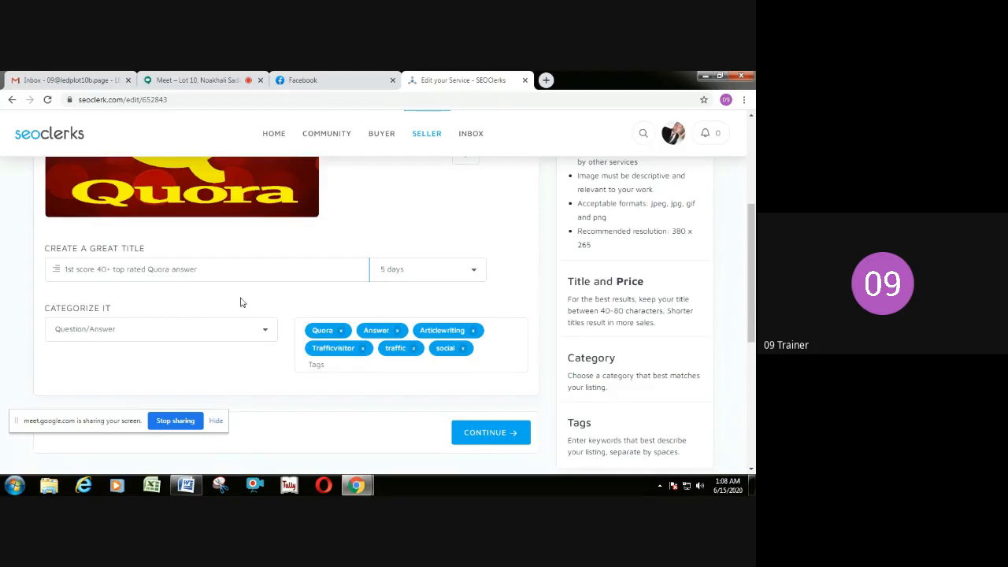
Look through the available service categories, such as Content & Writing, Forums and Link Building, and close the list
{"action": "scroll", "coordinate": [279, 308], "scroll_direction": "down", "scroll_amount": 1}
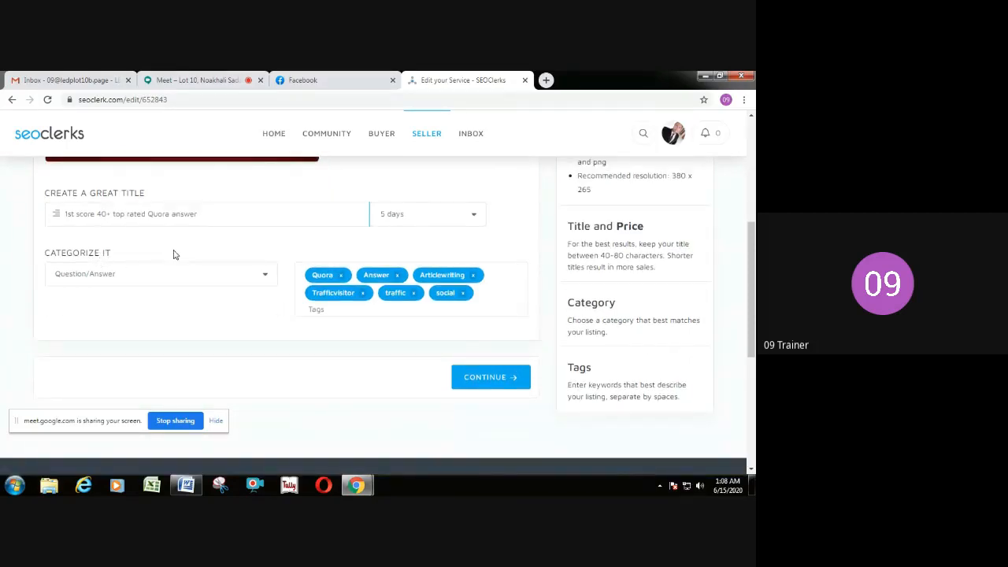
{"action": "scroll", "coordinate": [178, 256], "scroll_direction": "up", "scroll_amount": 1}
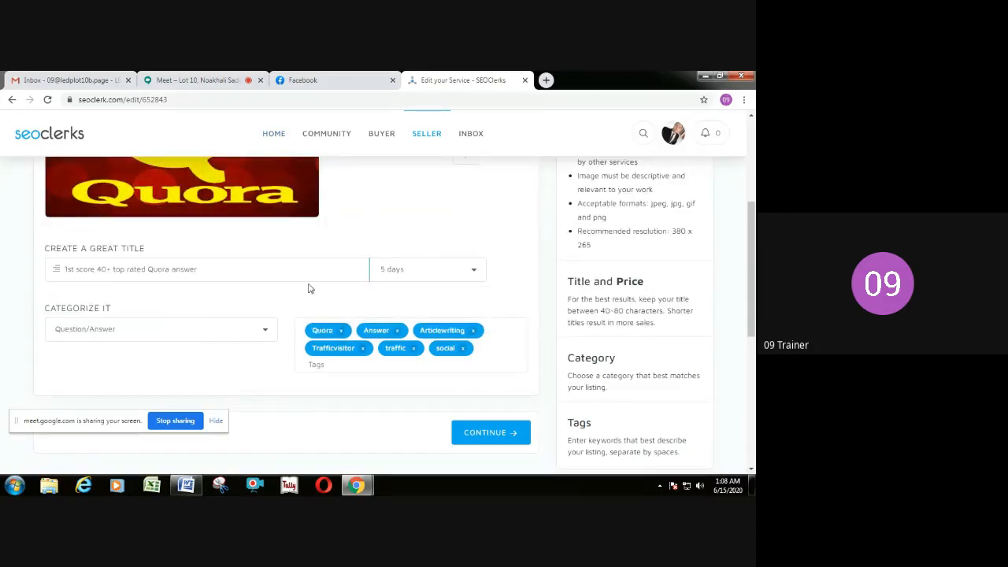
{"action": "left_click", "coordinate": [266, 330]}
{"action": "scroll", "coordinate": [162, 225], "scroll_direction": "up", "scroll_amount": 10}
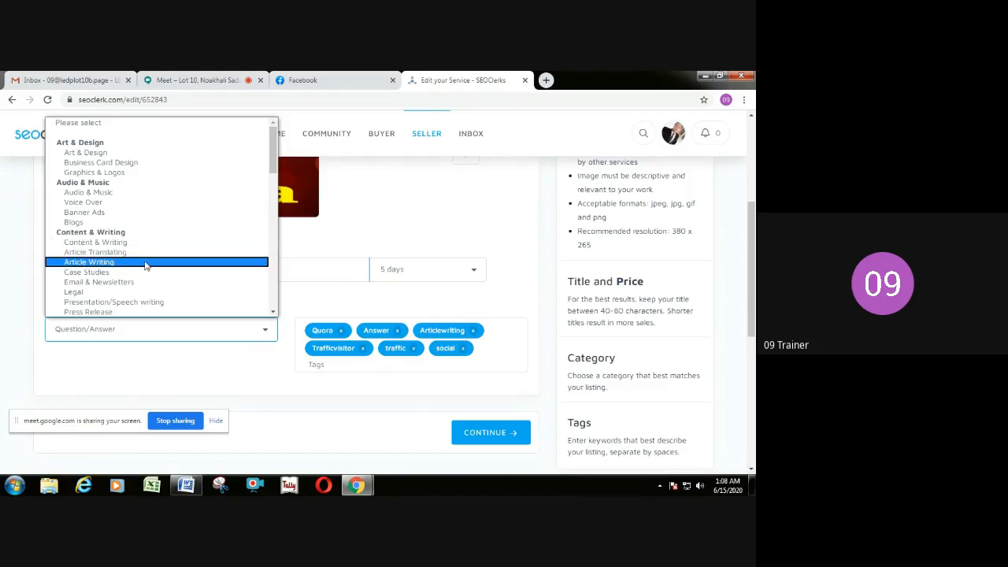
{"action": "scroll", "coordinate": [146, 266], "scroll_direction": "down", "scroll_amount": 3}
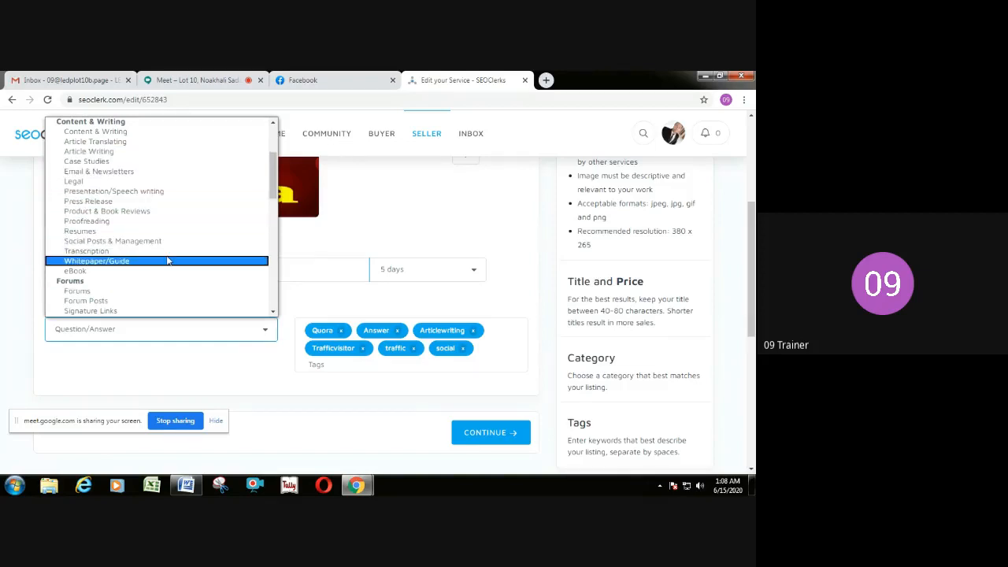
{"action": "scroll", "coordinate": [167, 261], "scroll_direction": "down", "scroll_amount": 4}
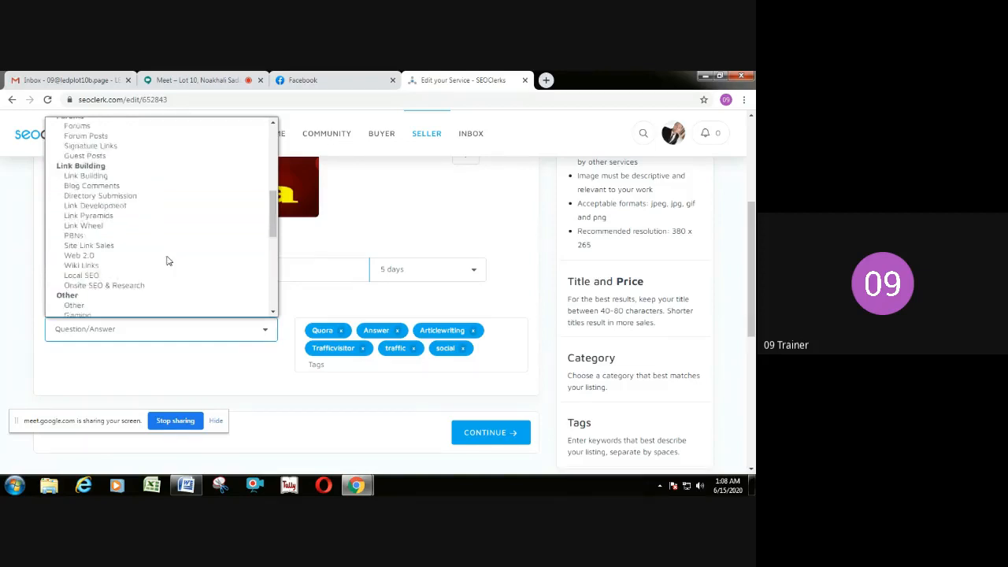
{"action": "scroll", "coordinate": [167, 261], "scroll_direction": "up", "scroll_amount": 8}
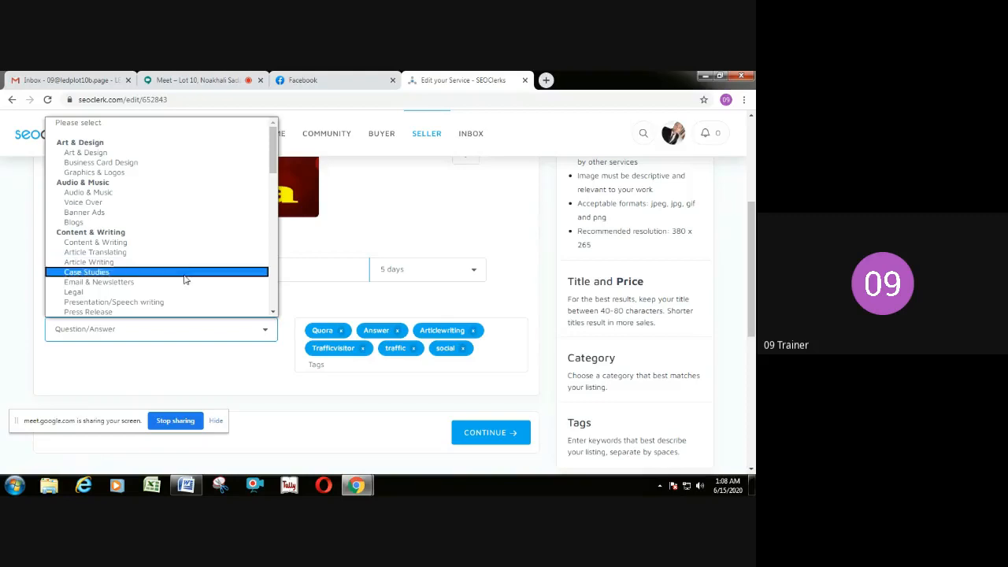
{"action": "left_click", "coordinate": [121, 332]}
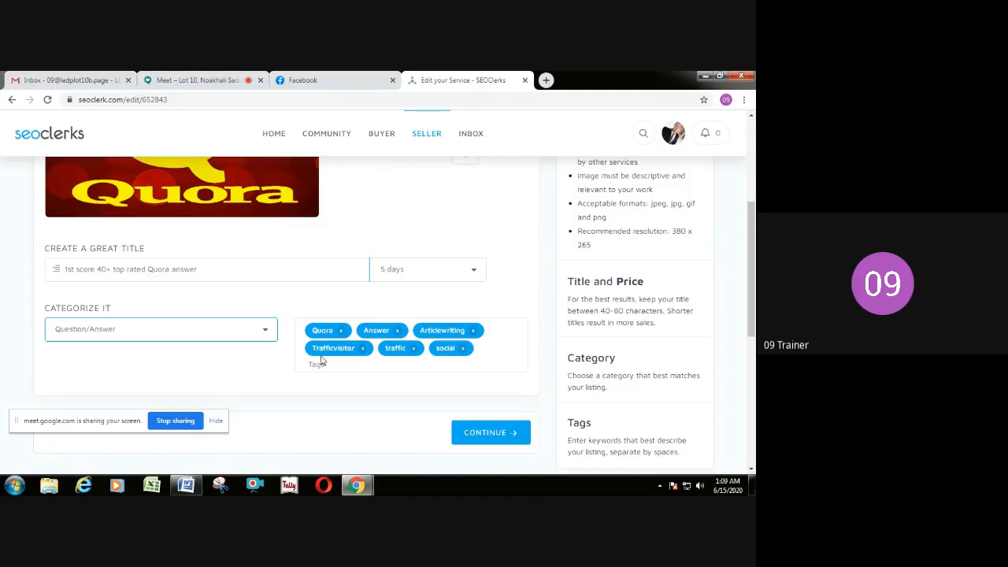
Replace the Trafficvisitor tag with a visitors tag and continue to the service's pricing section
{"action": "left_click", "coordinate": [363, 348]}
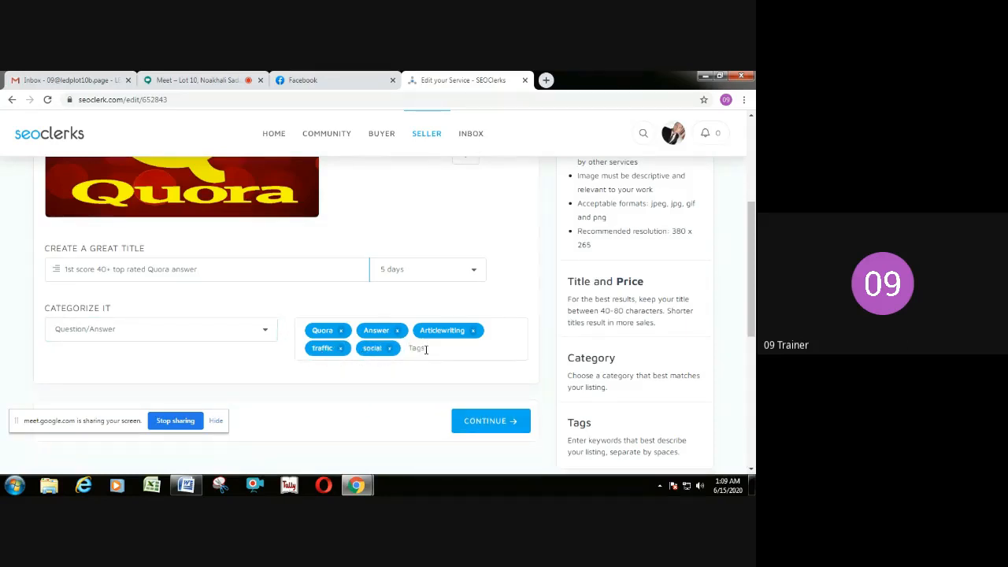
{"action": "type", "text": "visitors"}
{"action": "key", "text": "space"}
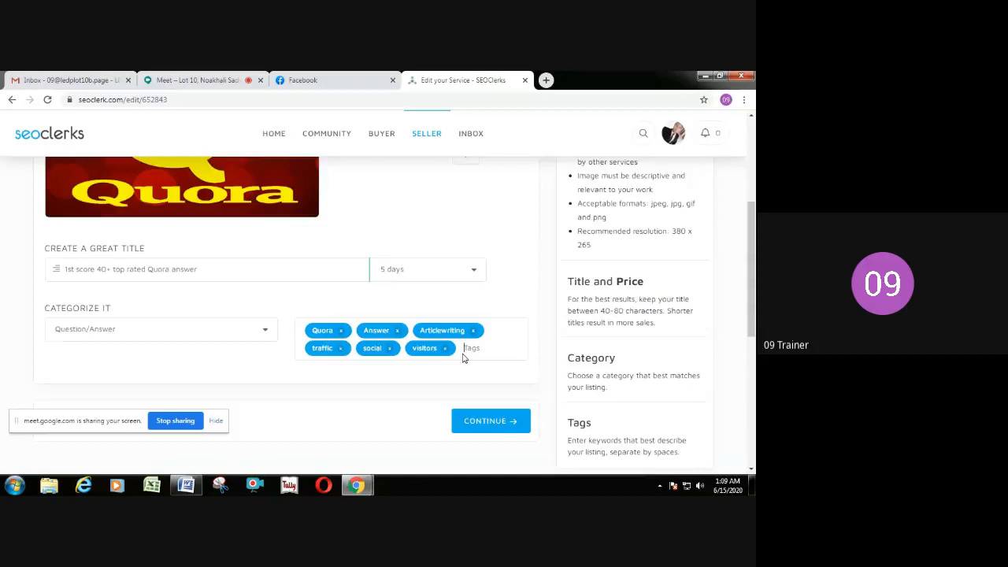
{"action": "scroll", "coordinate": [464, 359], "scroll_direction": "down", "scroll_amount": 1}
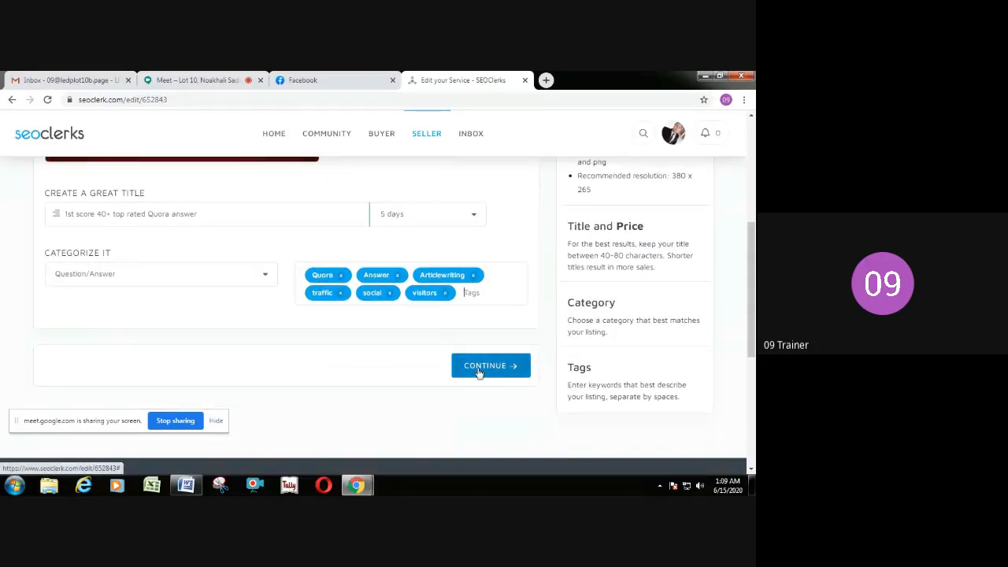
{"action": "left_click", "coordinate": [478, 366]}
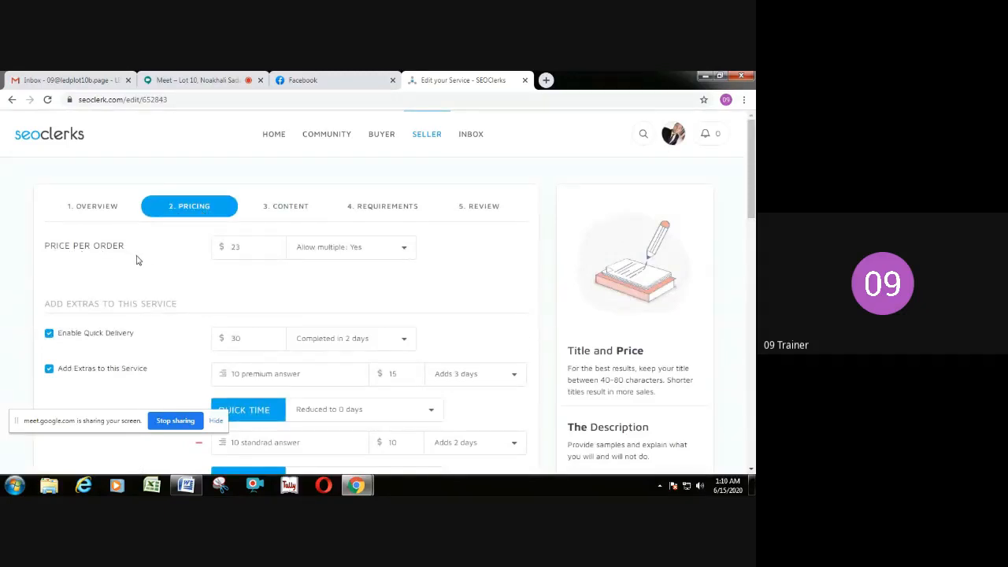
Examine the price per order set for the service
{"action": "left_click", "coordinate": [258, 246]}
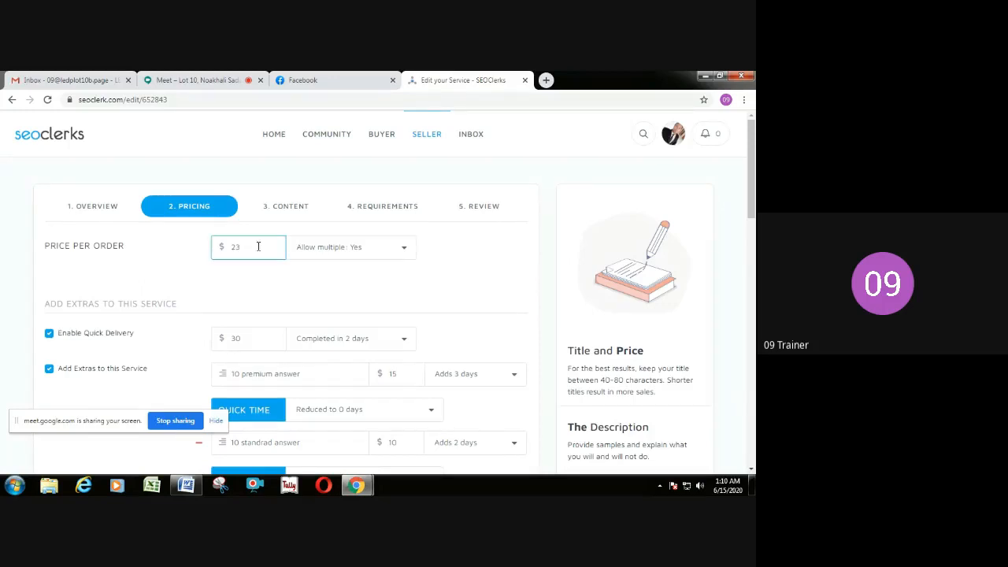
{"action": "left_click", "coordinate": [226, 288]}
{"action": "left_click", "coordinate": [253, 245]}
{"action": "left_click", "coordinate": [242, 287]}
{"action": "left_click", "coordinate": [247, 243]}
Recheck the service's overview details and return to the pricing section to view its quick delivery and extras
{"action": "left_click", "coordinate": [92, 208]}
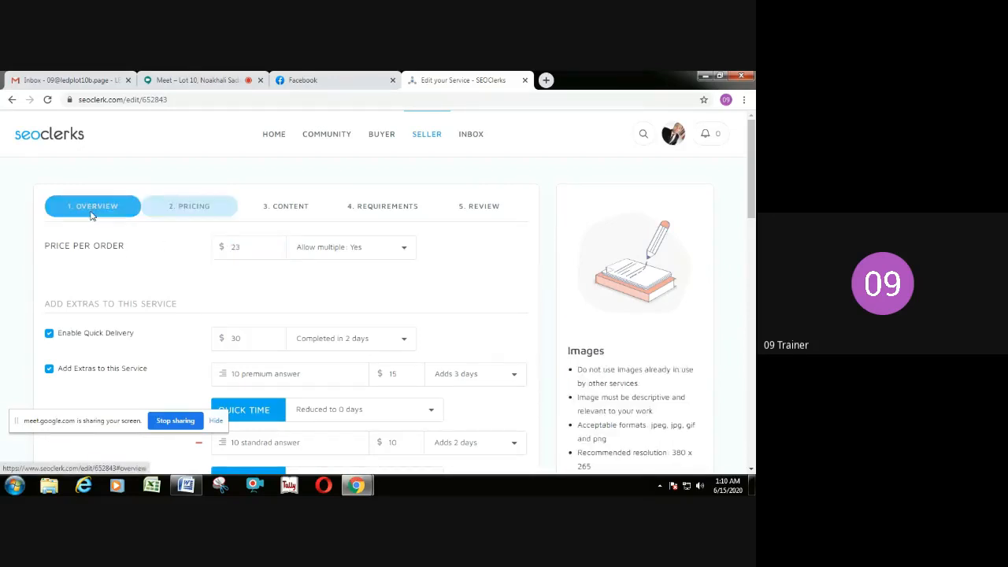
{"action": "scroll", "coordinate": [371, 389], "scroll_direction": "down", "scroll_amount": 3}
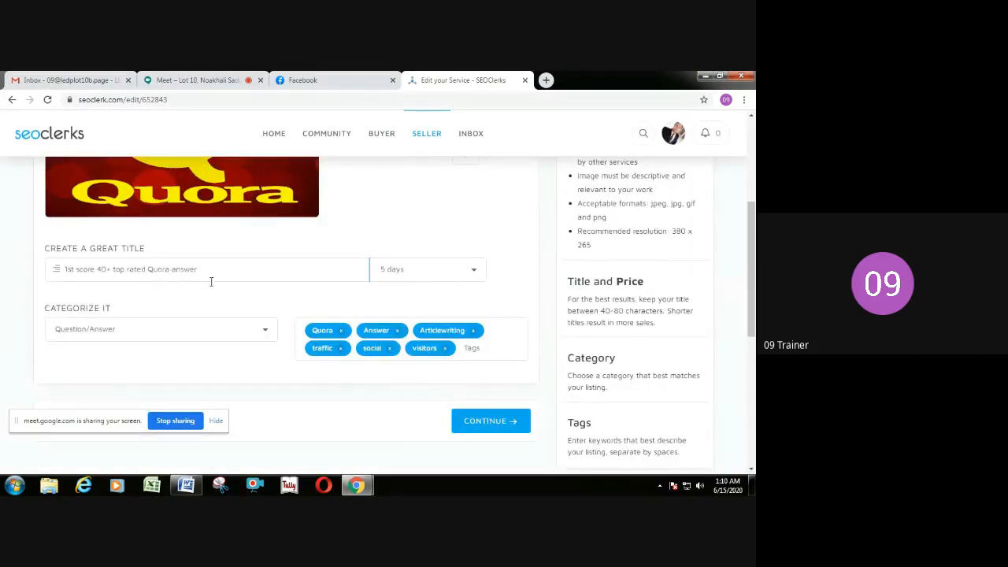
{"action": "scroll", "coordinate": [278, 303], "scroll_direction": "up", "scroll_amount": 3}
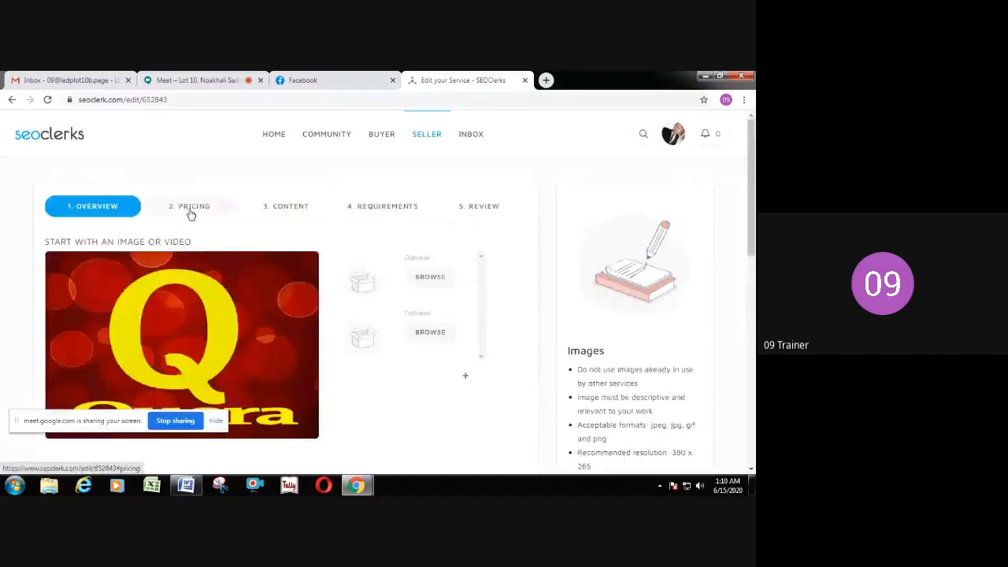
{"action": "left_click", "coordinate": [190, 213]}
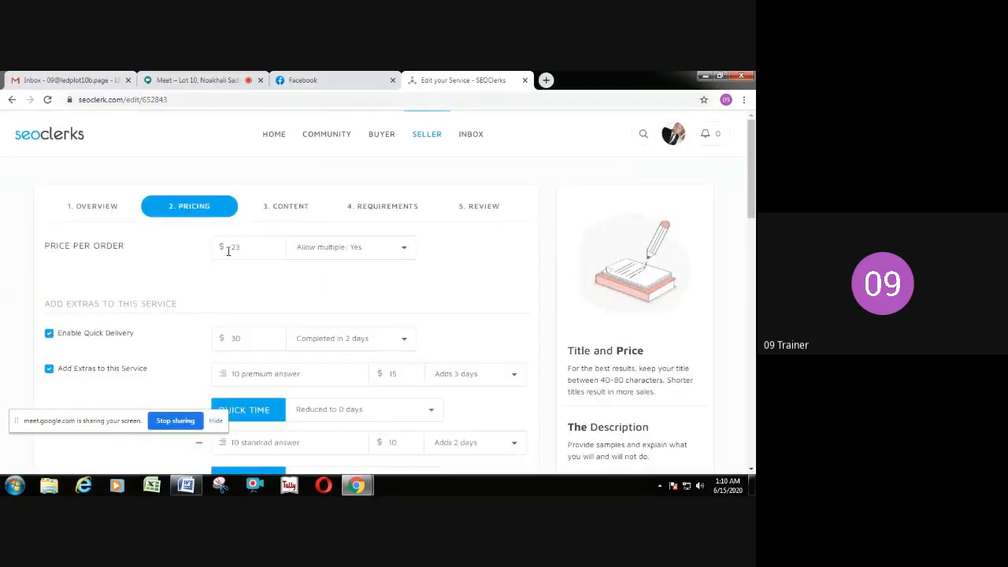
{"action": "scroll", "coordinate": [264, 268], "scroll_direction": "down", "scroll_amount": 3}
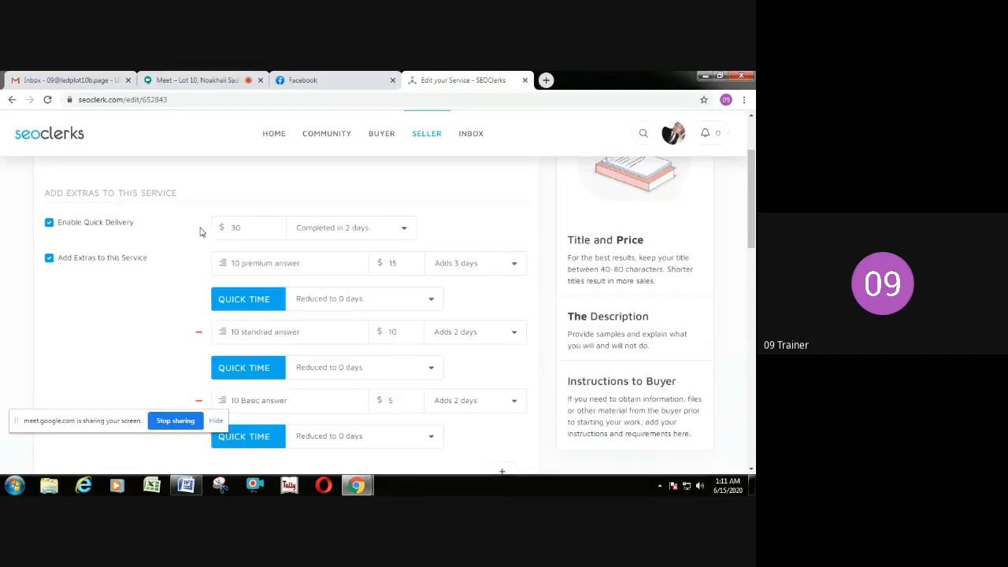
Switch to the Google Meet call, mute and unmute the microphone, and return to the SEOClerks service editor
{"action": "mouse_move", "coordinate": [234, 221]}
{"action": "scroll", "coordinate": [306, 234], "scroll_direction": "up", "scroll_amount": 1}
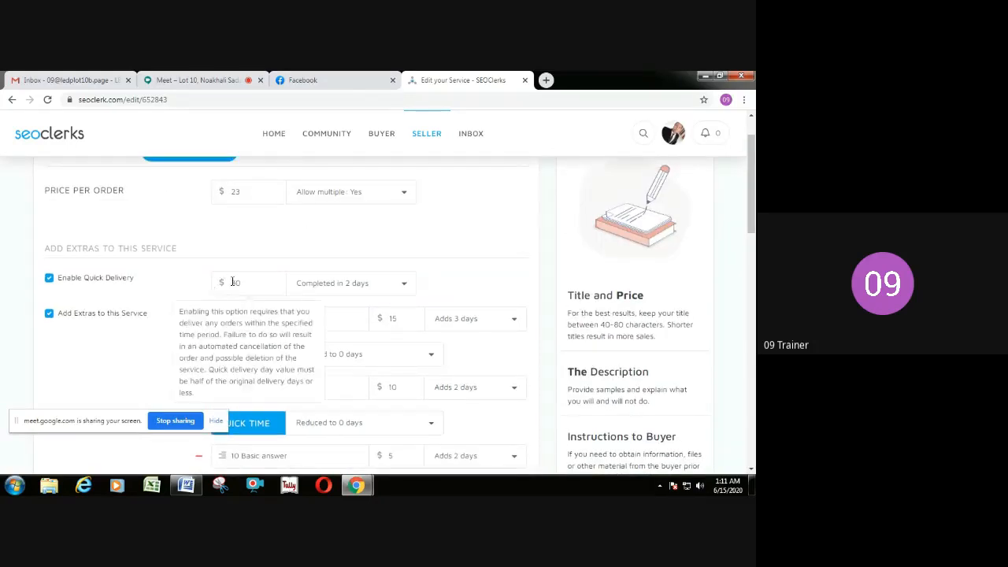
{"action": "left_click", "coordinate": [192, 82]}
{"action": "left_click", "coordinate": [238, 451]}
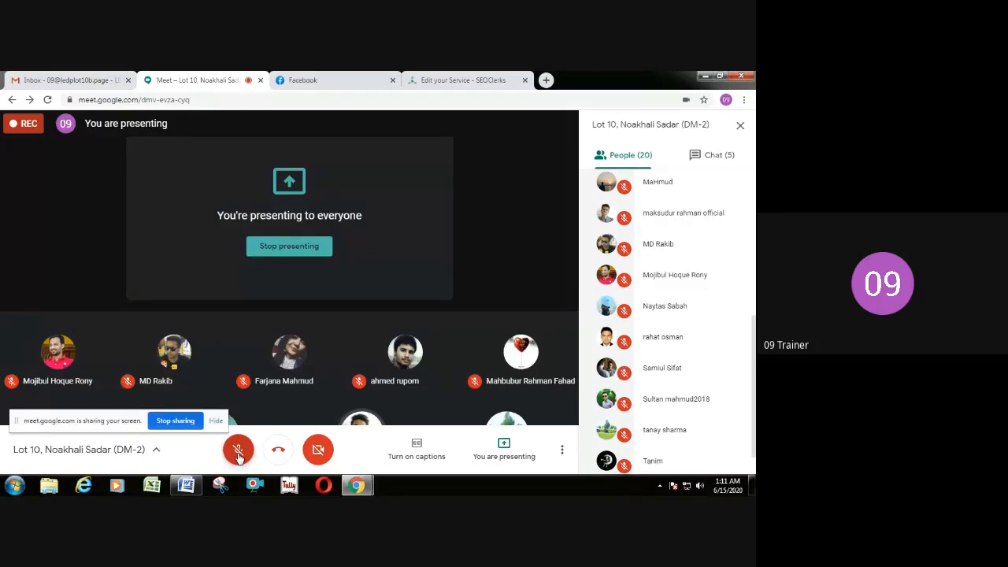
{"action": "left_click", "coordinate": [238, 455]}
{"action": "left_click", "coordinate": [458, 81]}
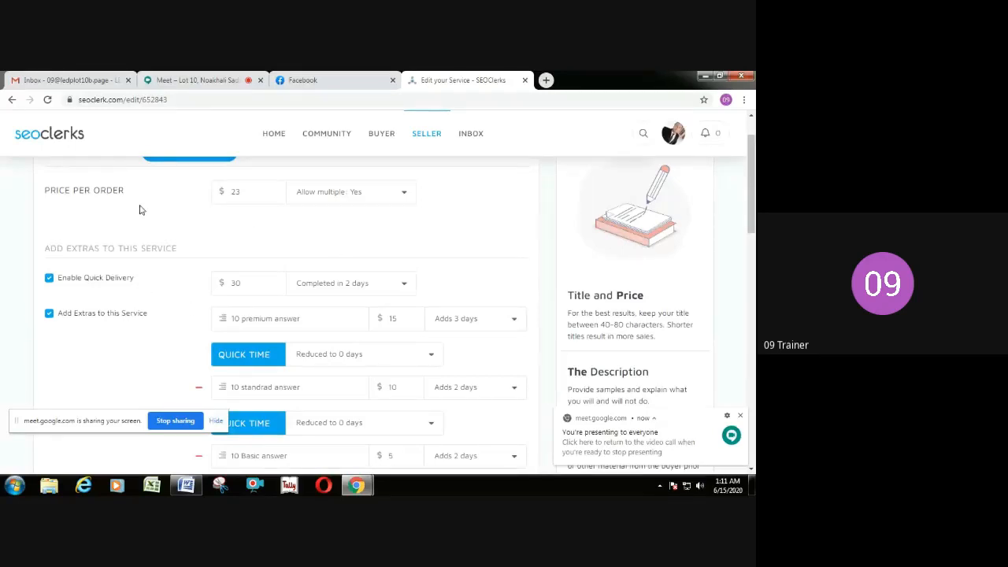
Compare the delivery time in the service's overview with the quick delivery terms in its pricing section
{"action": "scroll", "coordinate": [140, 210], "scroll_direction": "up", "scroll_amount": 1}
{"action": "left_click", "coordinate": [82, 206]}
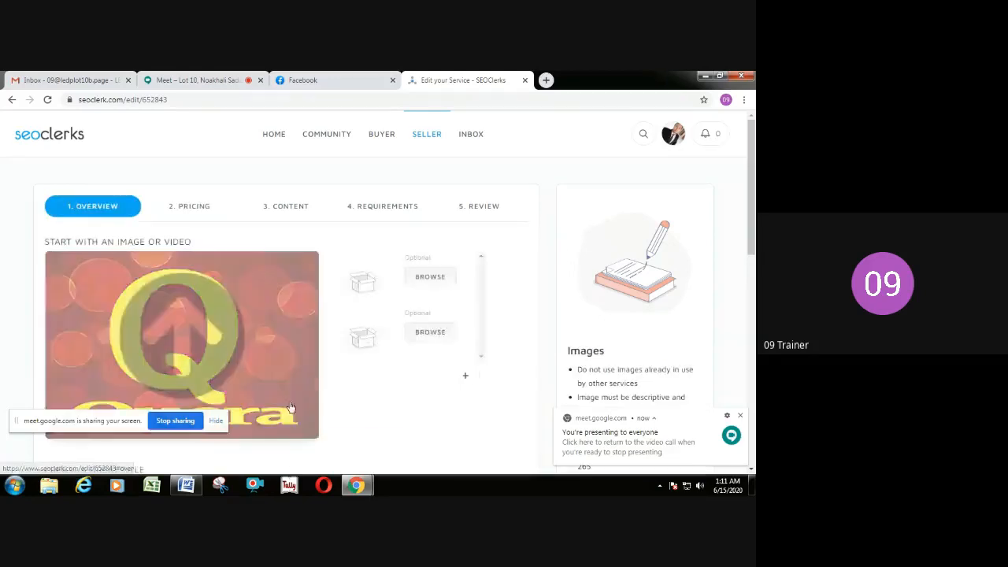
{"action": "scroll", "coordinate": [276, 386], "scroll_direction": "down", "scroll_amount": 3}
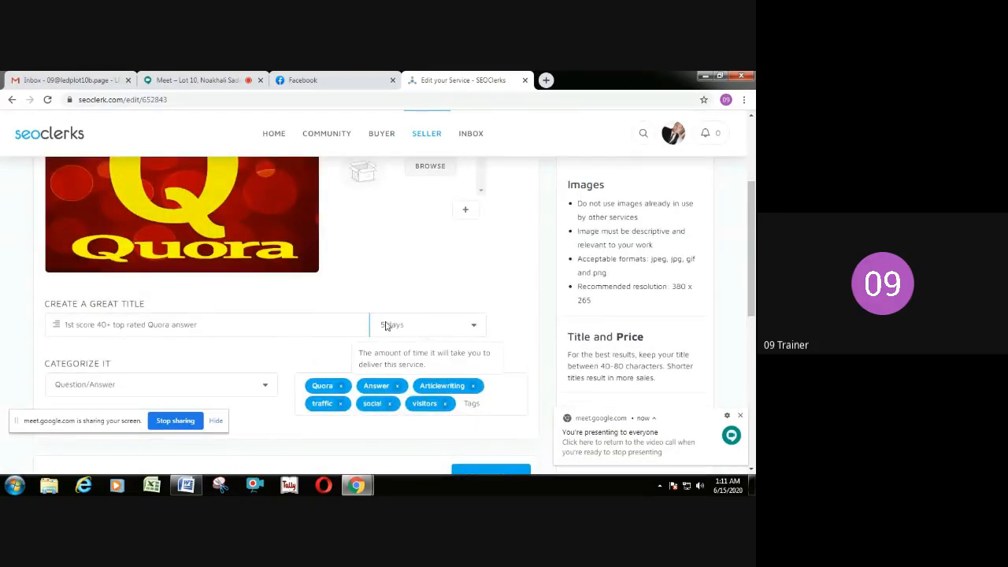
{"action": "scroll", "coordinate": [394, 325], "scroll_direction": "up", "scroll_amount": 2}
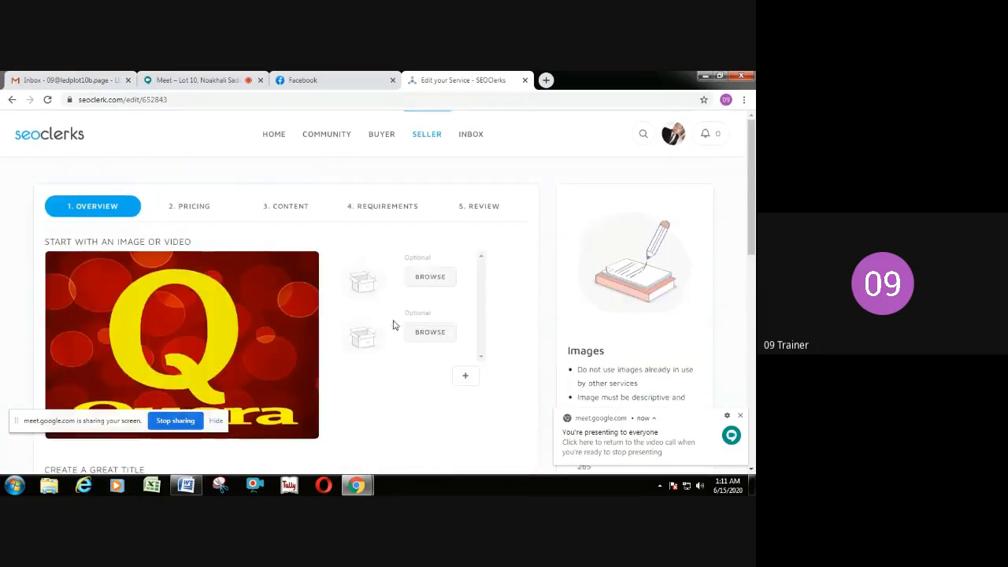
{"action": "left_click", "coordinate": [192, 204]}
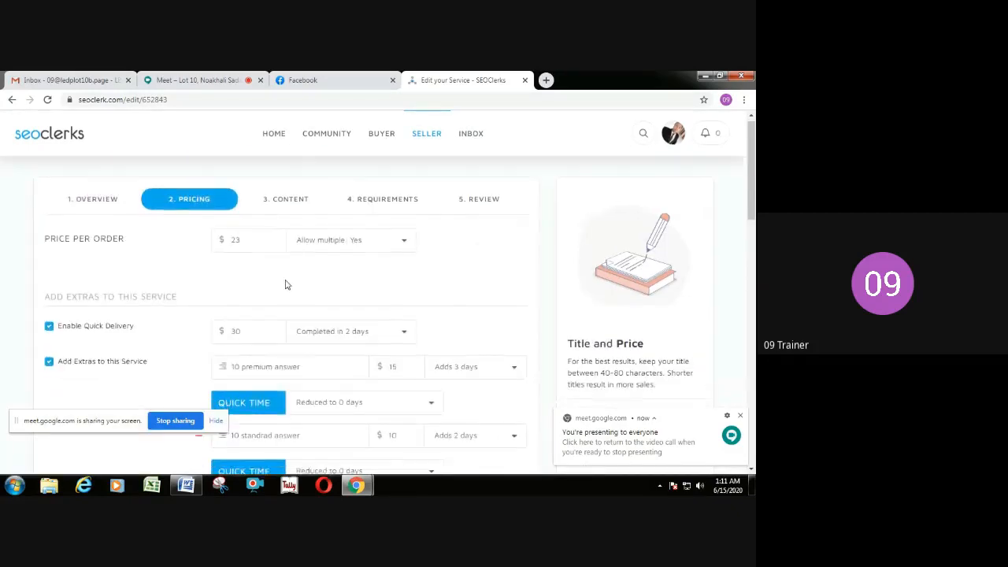
{"action": "scroll", "coordinate": [307, 276], "scroll_direction": "down", "scroll_amount": 1}
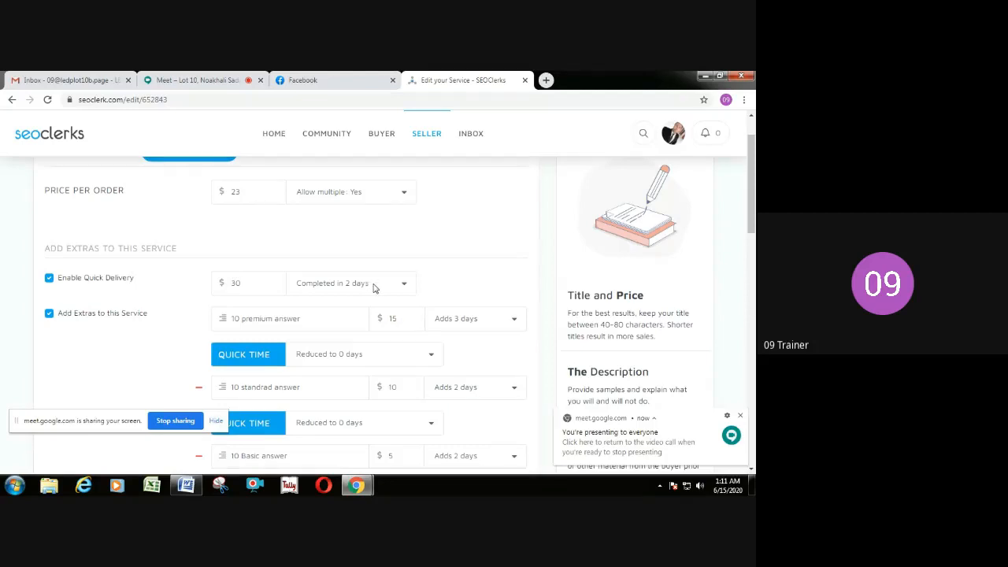
{"action": "scroll", "coordinate": [374, 289], "scroll_direction": "up", "scroll_amount": 1}
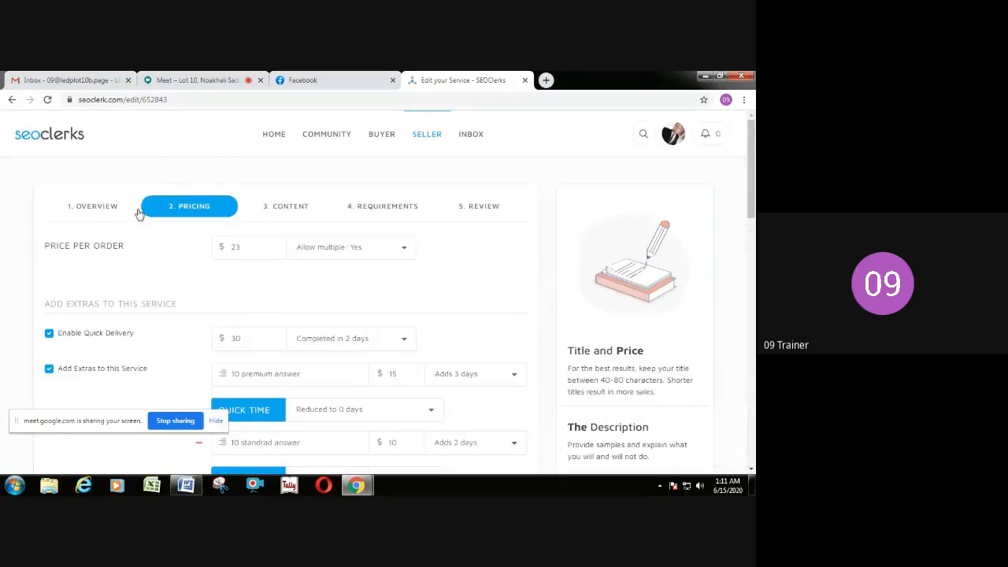
{"action": "left_click", "coordinate": [105, 207]}
{"action": "scroll", "coordinate": [364, 339], "scroll_direction": "down", "scroll_amount": 2}
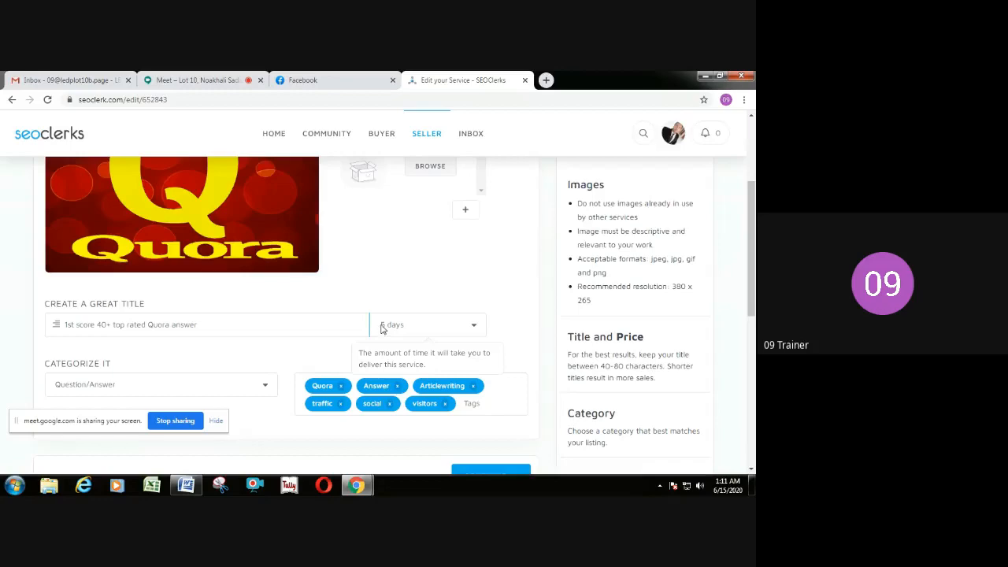
{"action": "scroll", "coordinate": [387, 328], "scroll_direction": "up", "scroll_amount": 3}
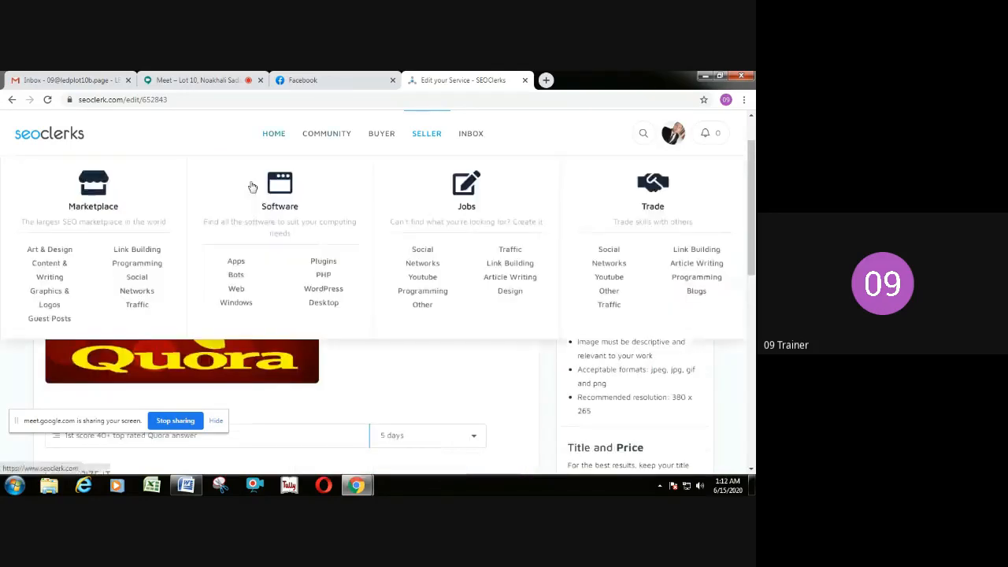
{"action": "left_click", "coordinate": [193, 209]}
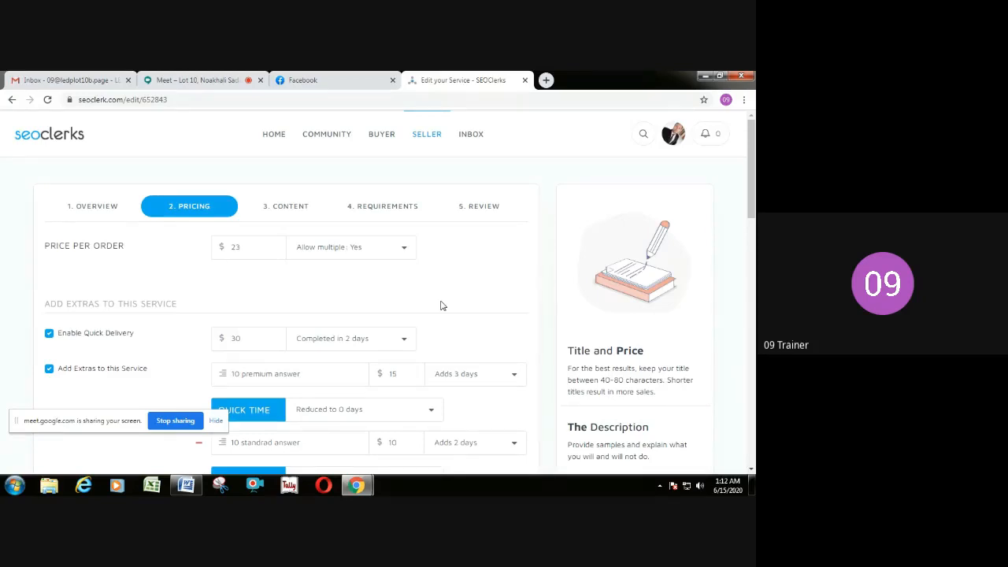
Highlight the quick delivery price, and turn the quick delivery option off and back on
{"action": "double_click", "coordinate": [239, 337]}
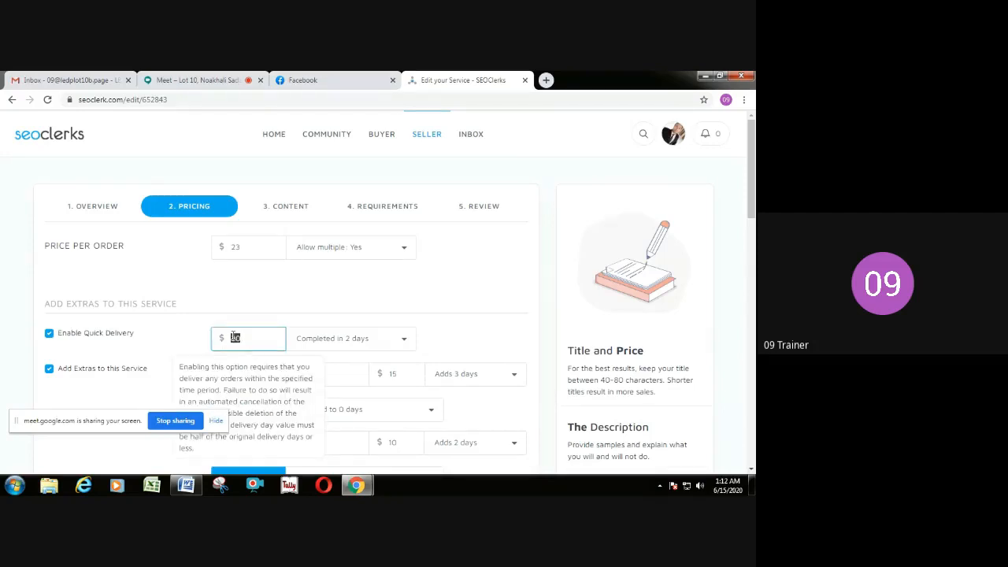
{"action": "left_click", "coordinate": [282, 301]}
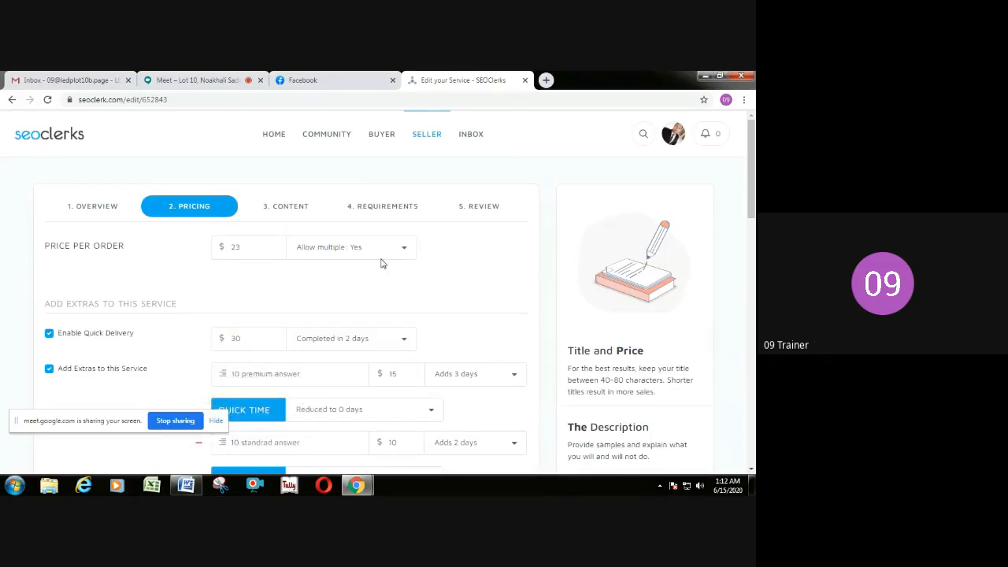
{"action": "double_click", "coordinate": [237, 338]}
{"action": "left_click", "coordinate": [275, 301]}
{"action": "left_click", "coordinate": [50, 339]}
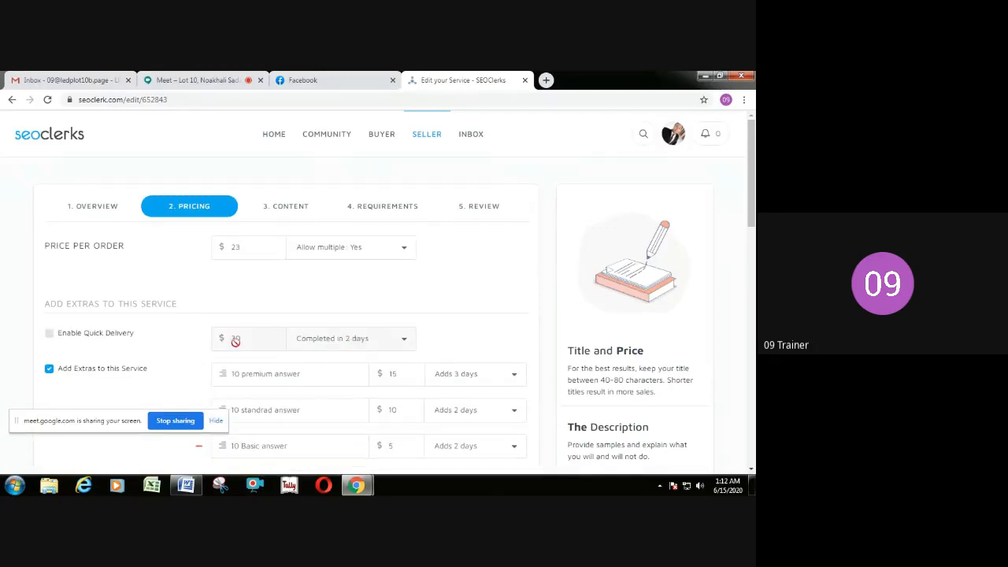
{"action": "left_click", "coordinate": [52, 341]}
Turn the service's extras off and back on while reviewing the premium, standard and basic answer extras
{"action": "scroll", "coordinate": [275, 351], "scroll_direction": "down", "scroll_amount": 1}
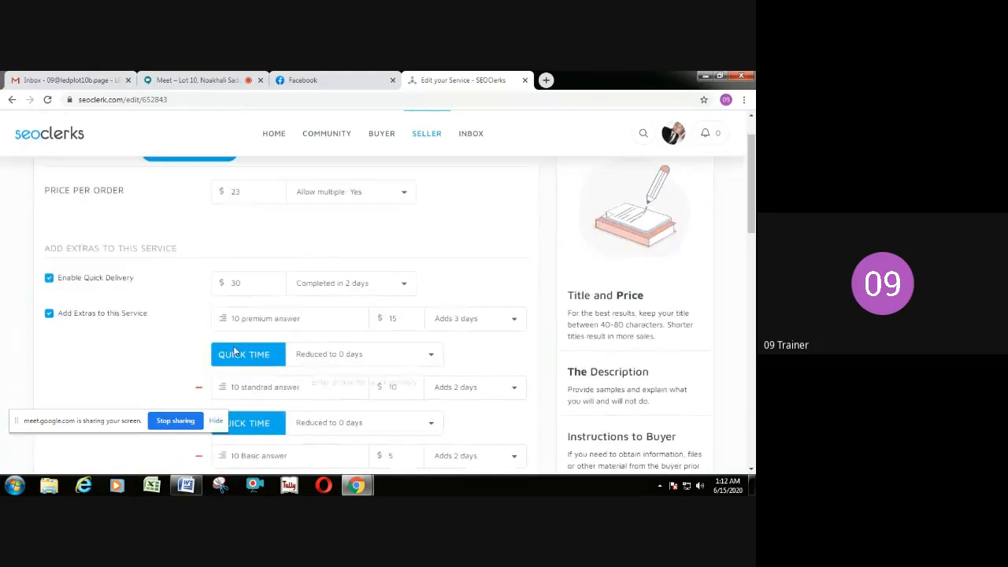
{"action": "left_click", "coordinate": [49, 315]}
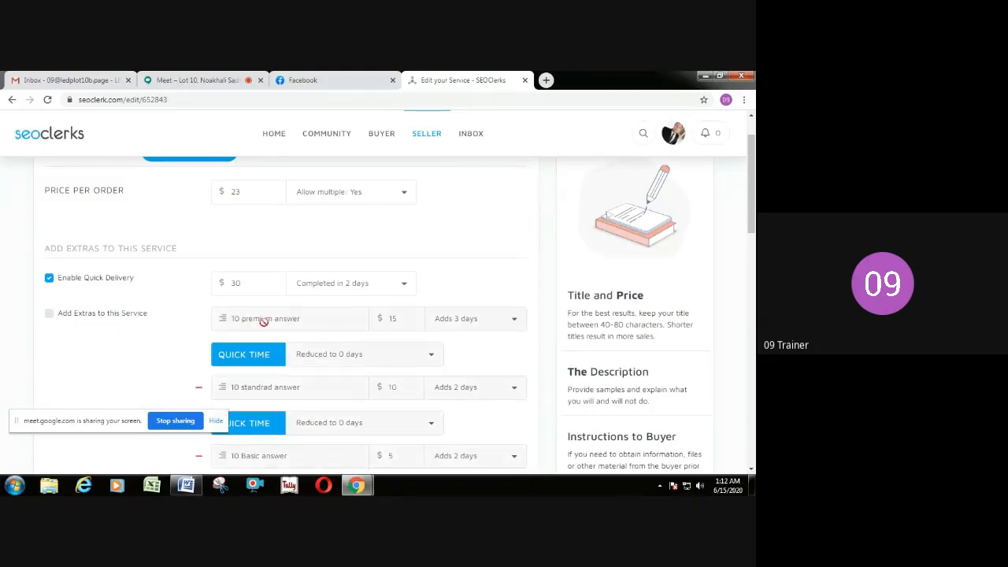
{"action": "left_click", "coordinate": [50, 315]}
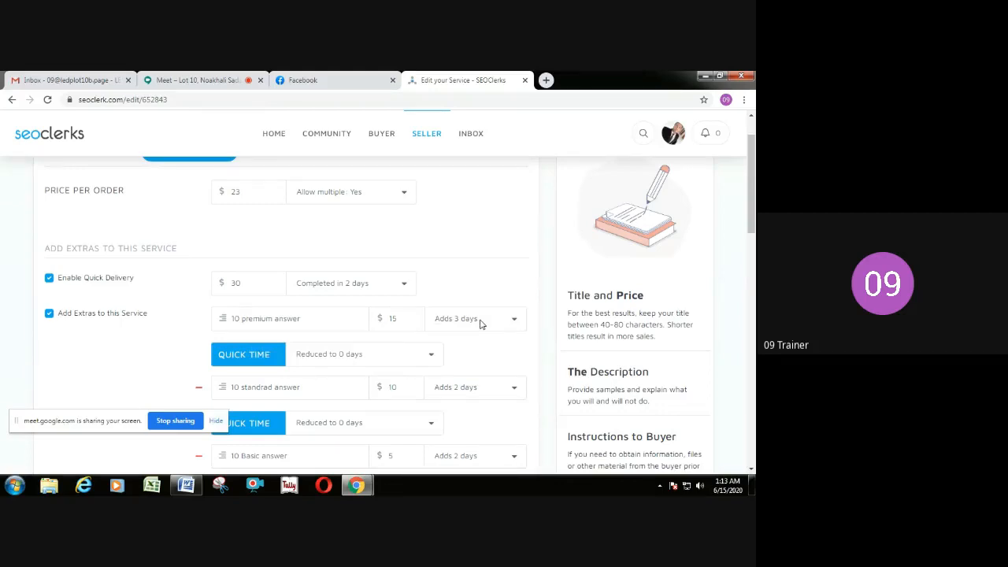
{"action": "scroll", "coordinate": [450, 342], "scroll_direction": "down", "scroll_amount": 1}
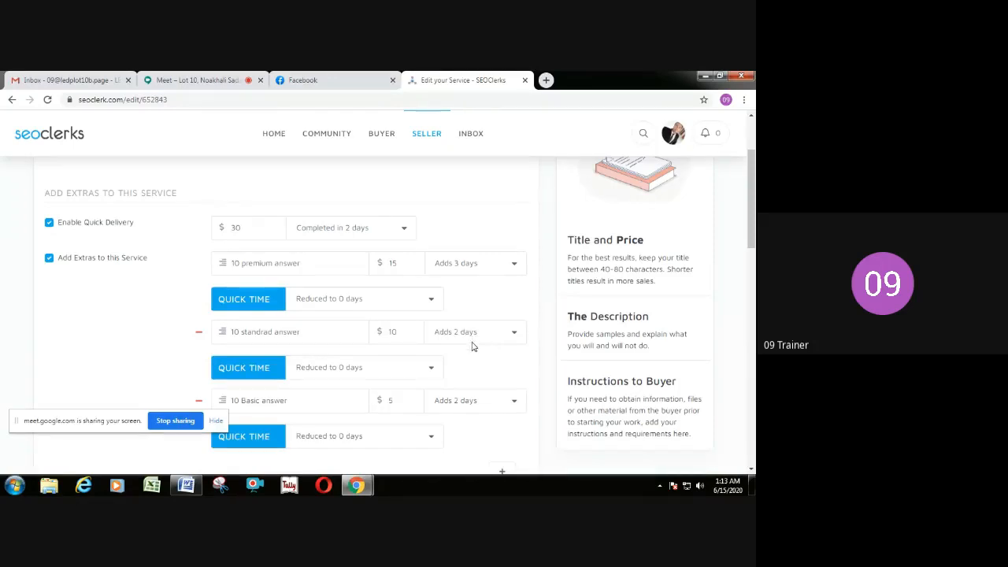
{"action": "scroll", "coordinate": [473, 347], "scroll_direction": "down", "scroll_amount": 1}
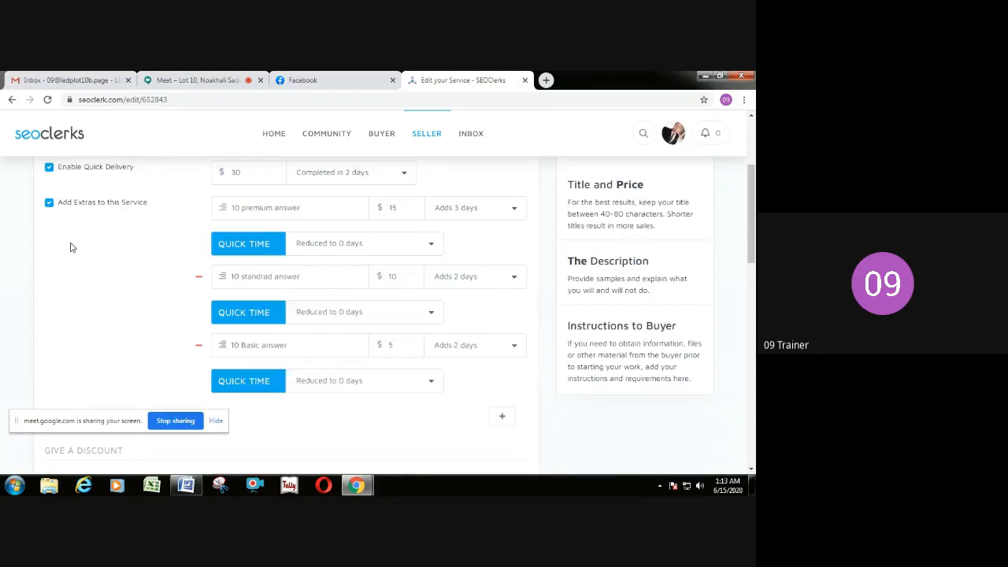
{"action": "left_click", "coordinate": [49, 203]}
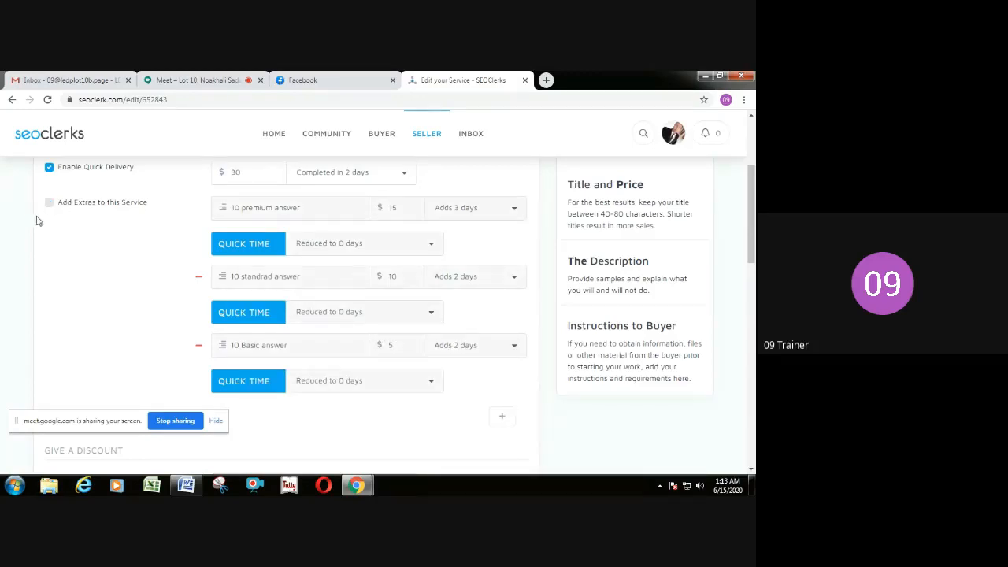
{"action": "left_click", "coordinate": [49, 203]}
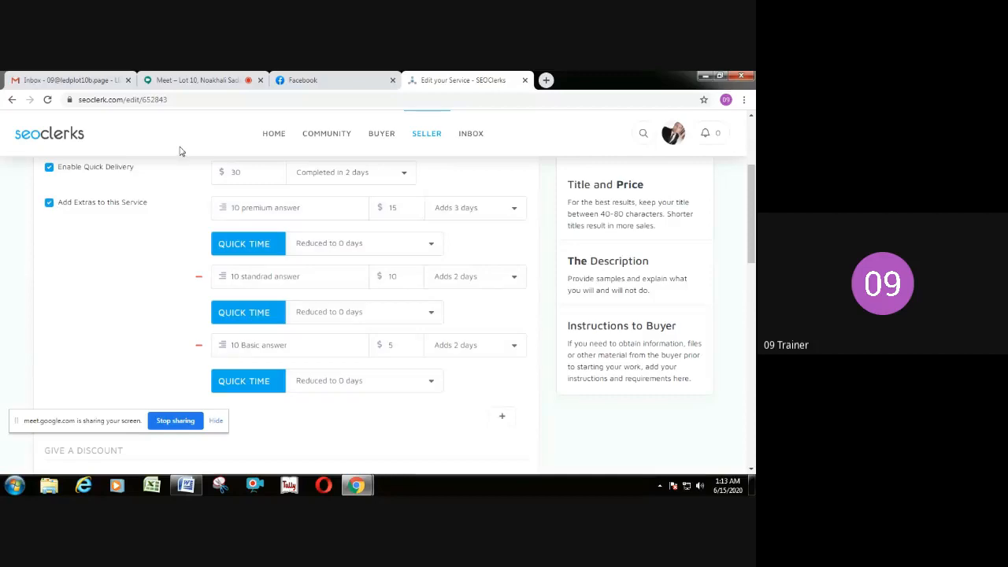
Switch to the Google Meet call, admit the waiting participant, and return to the SEOClerks service editor
{"action": "left_click", "coordinate": [197, 80]}
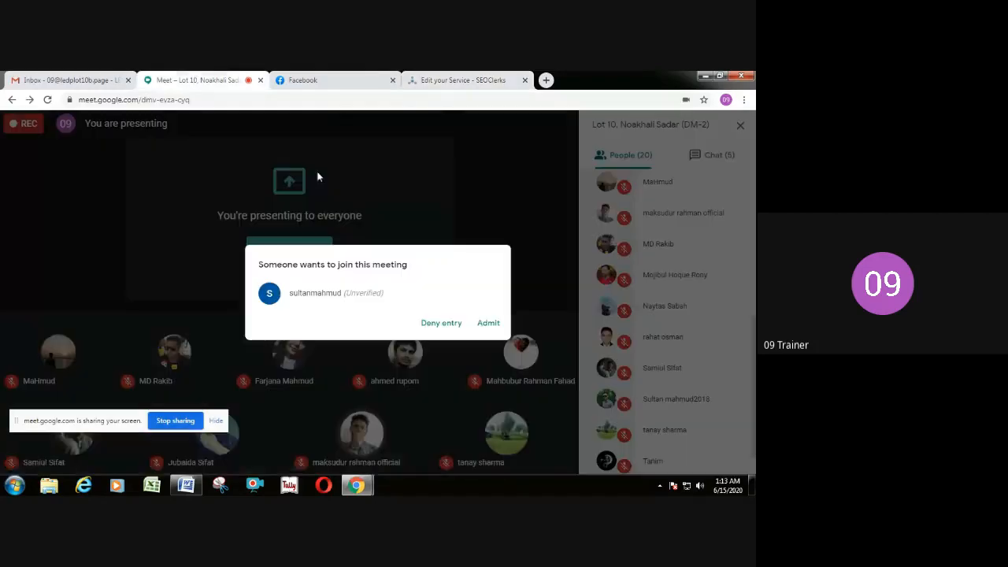
{"action": "left_click", "coordinate": [489, 324]}
{"action": "left_click", "coordinate": [463, 80]}
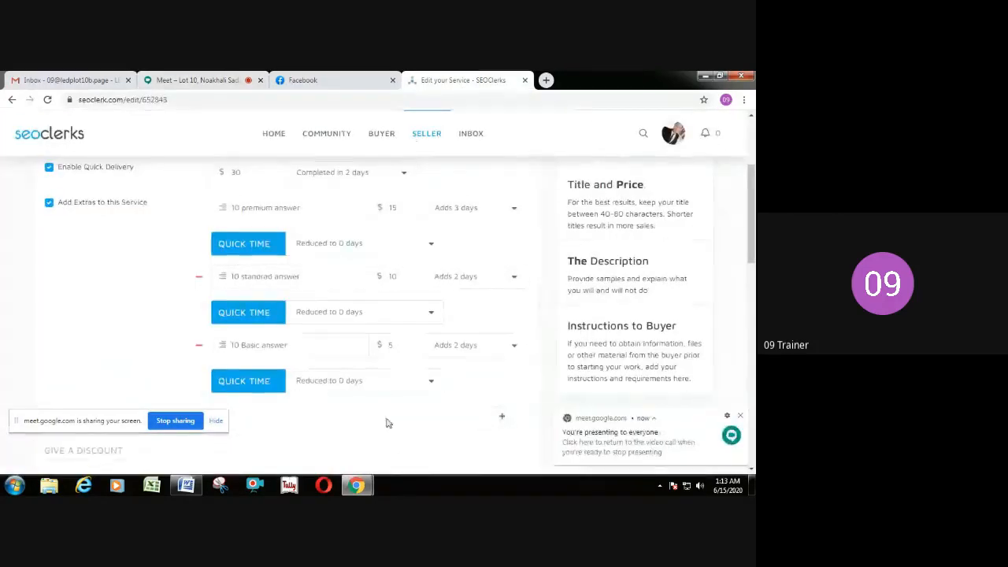
Enable the guarantee offer among the service's discount options
{"action": "scroll", "coordinate": [418, 414], "scroll_direction": "down", "scroll_amount": 3}
{"action": "scroll", "coordinate": [423, 383], "scroll_direction": "down", "scroll_amount": 1}
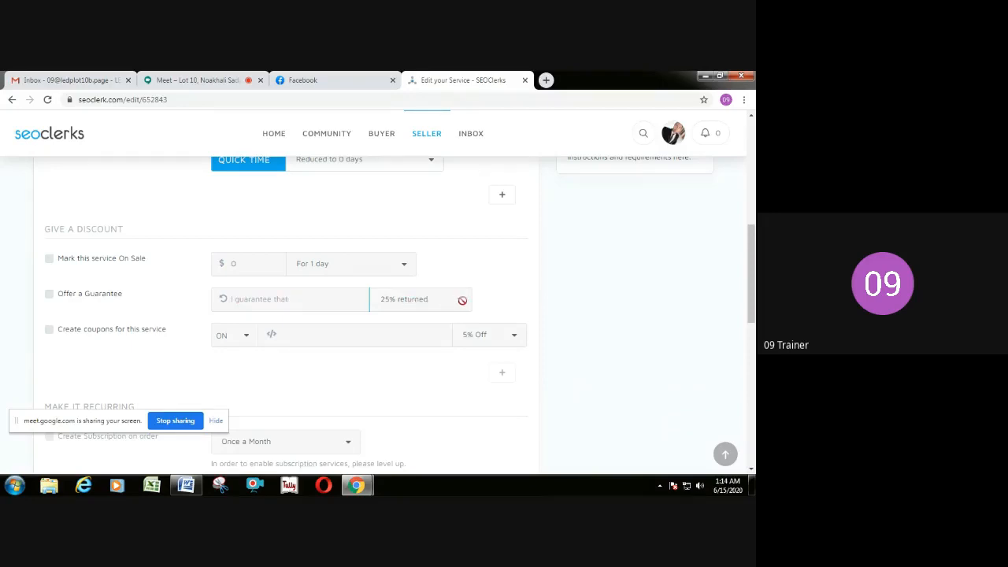
{"action": "left_click", "coordinate": [49, 293]}
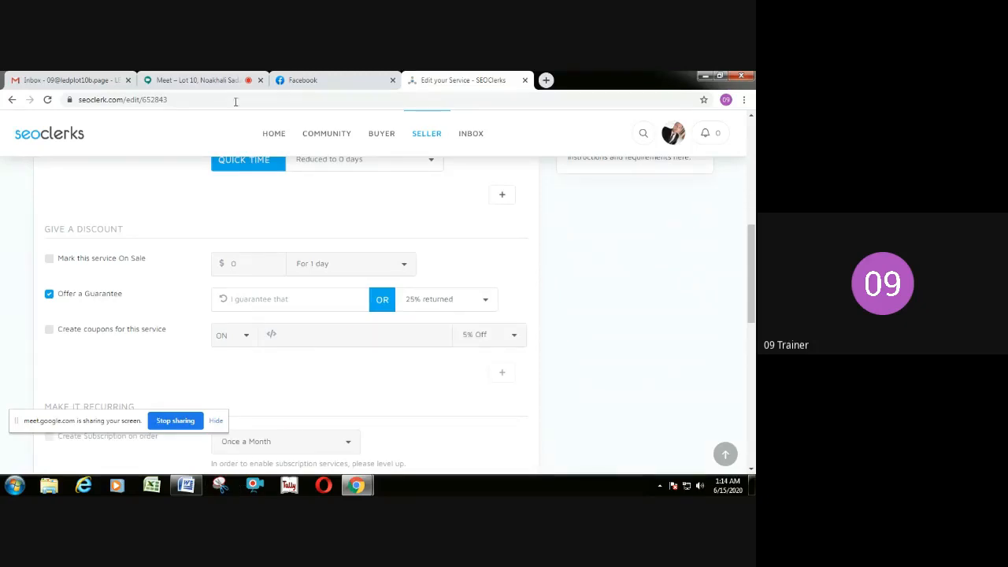
Visit the Google Meet call twice to mute and unmute the microphone, returning to the SEOClerks service editor each time
{"action": "left_click", "coordinate": [201, 79]}
{"action": "left_click", "coordinate": [249, 455]}
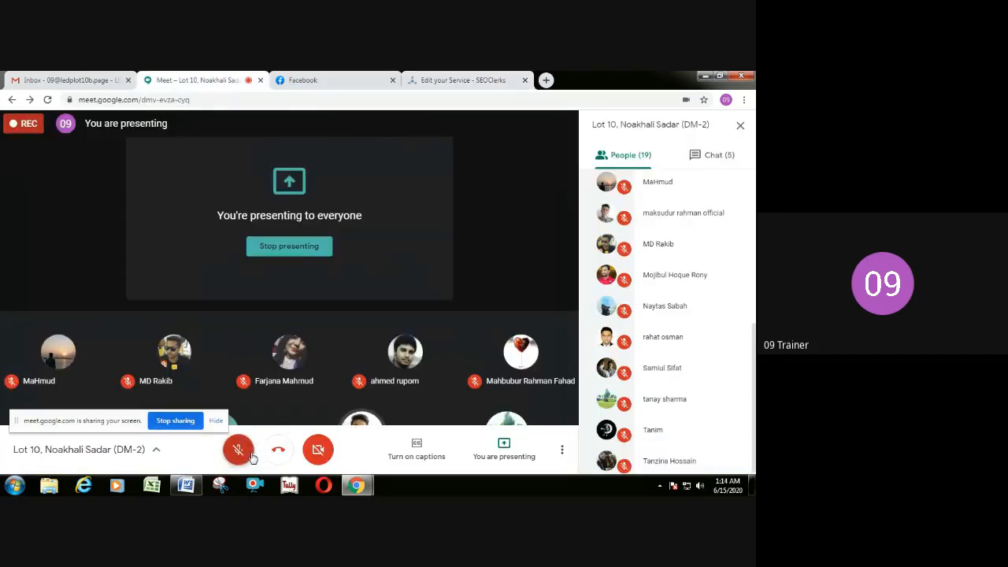
{"action": "left_click", "coordinate": [248, 454]}
{"action": "left_click", "coordinate": [465, 80]}
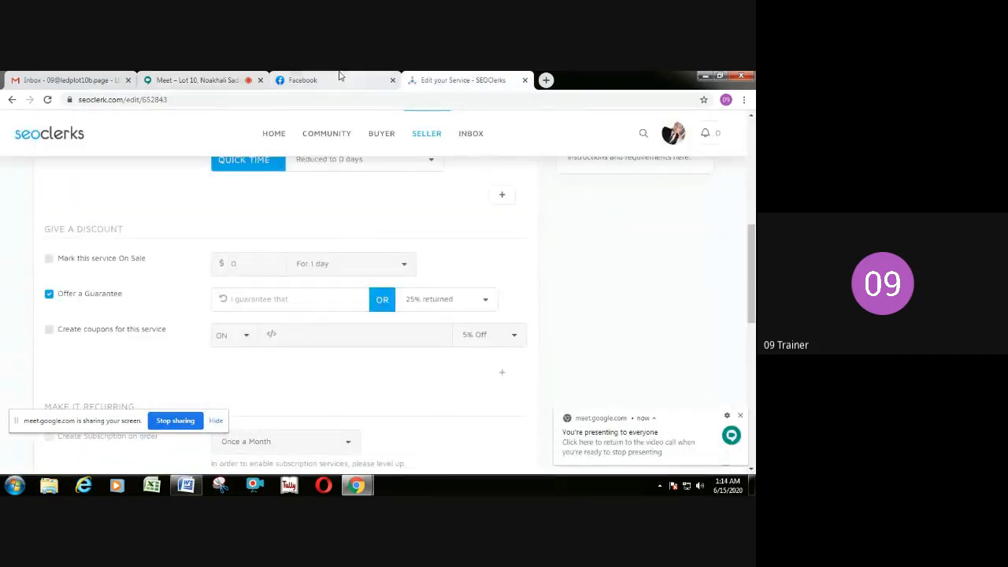
{"action": "left_click", "coordinate": [201, 80]}
{"action": "left_click", "coordinate": [247, 455]}
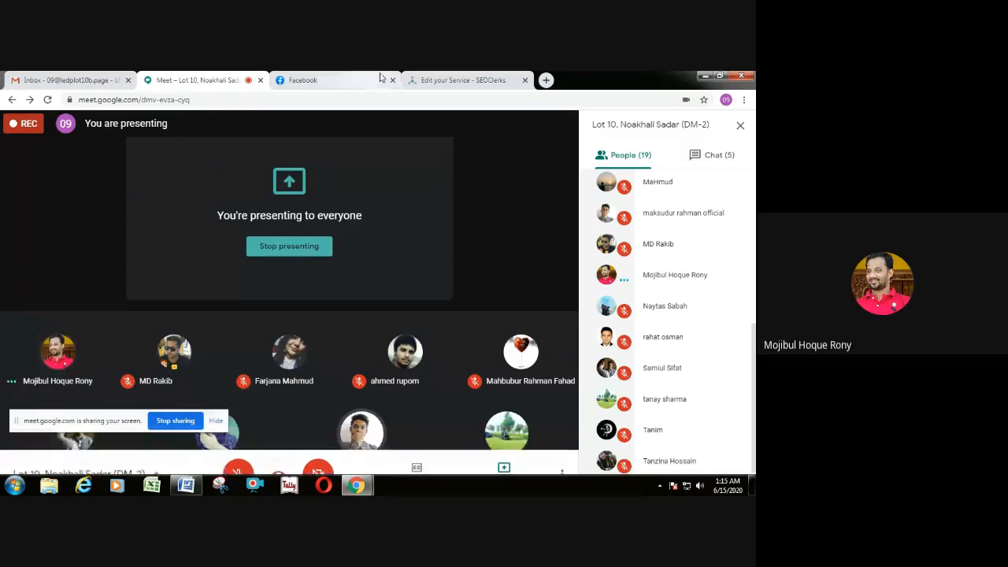
{"action": "left_click", "coordinate": [240, 455]}
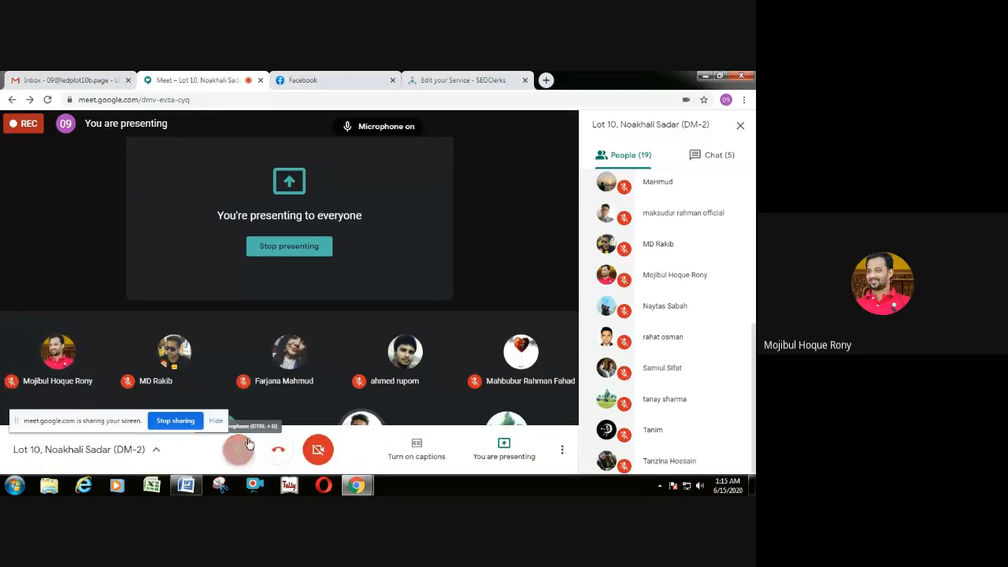
{"action": "left_click", "coordinate": [445, 81]}
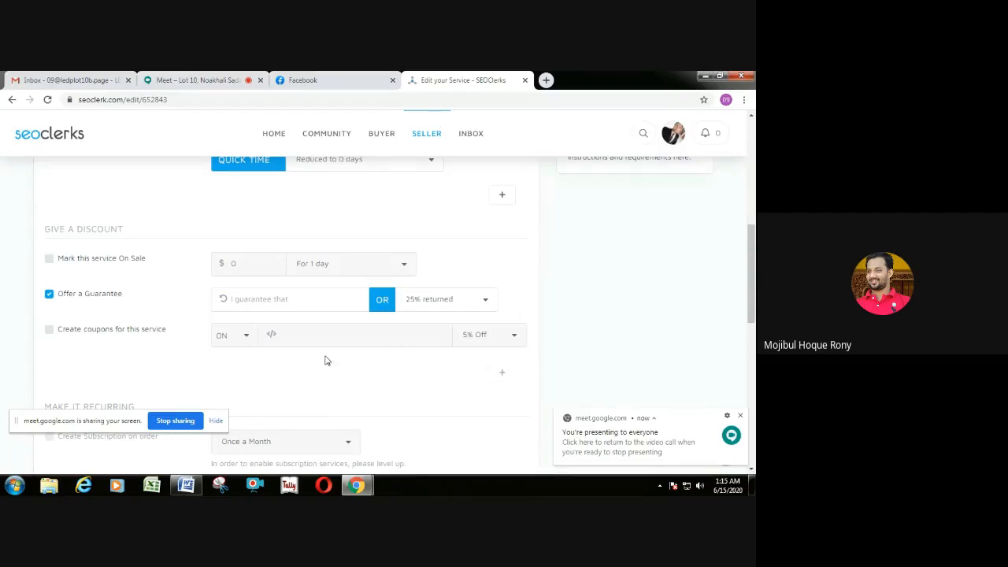
Turn off the guarantee offer and look over the subscription and custom affiliate commission options
{"action": "left_click", "coordinate": [49, 297]}
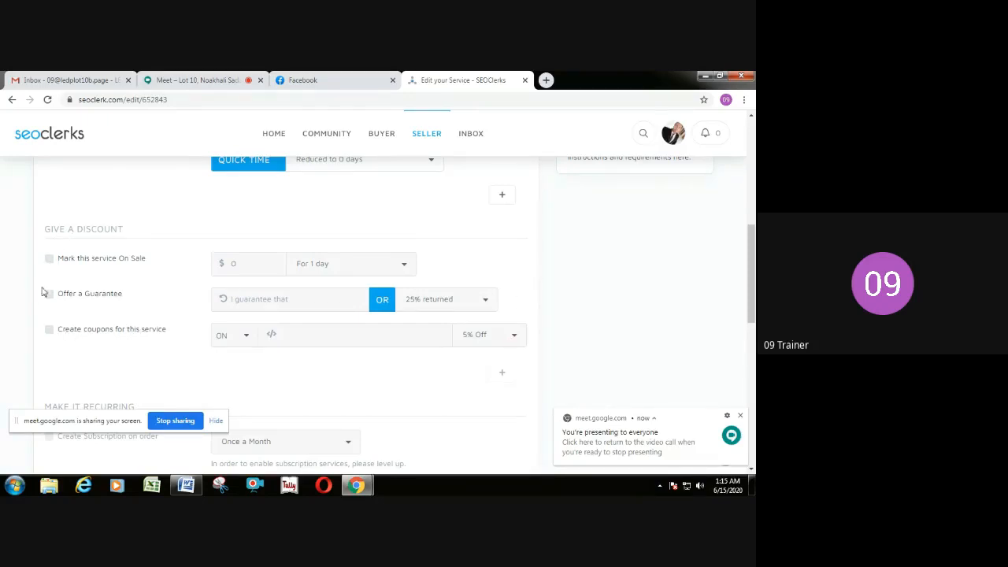
{"action": "scroll", "coordinate": [407, 304], "scroll_direction": "down", "scroll_amount": 2}
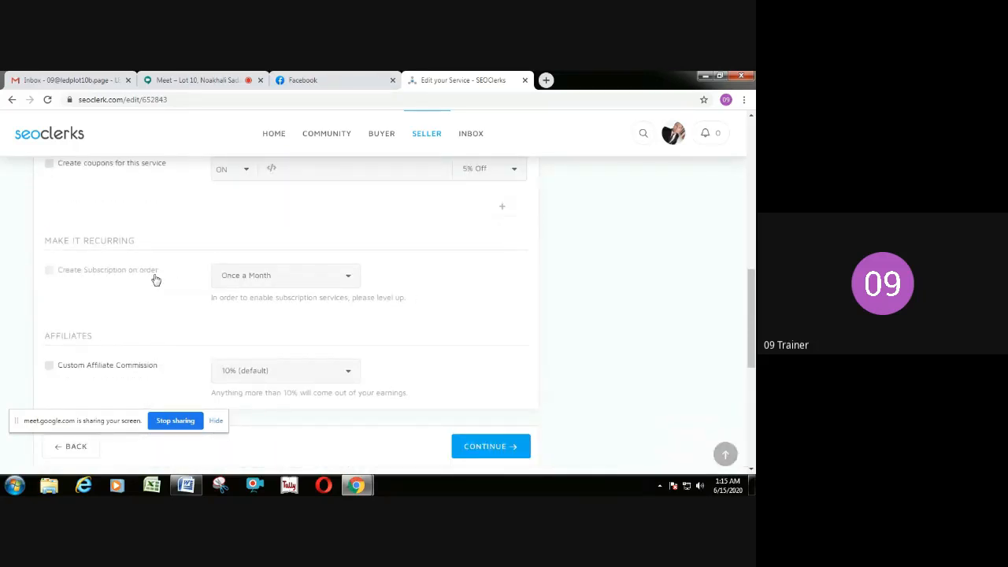
{"action": "scroll", "coordinate": [200, 299], "scroll_direction": "down", "scroll_amount": 1}
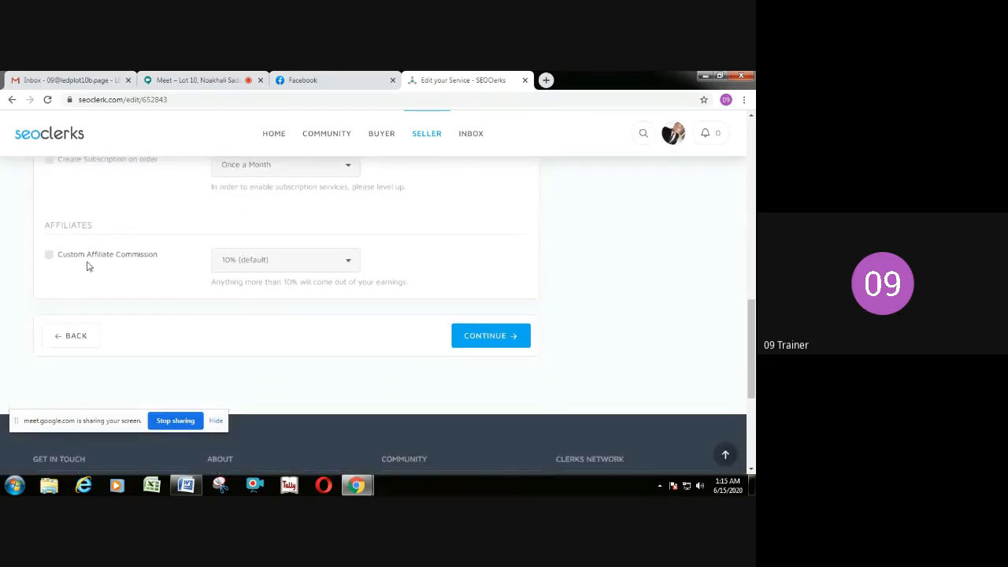
{"action": "scroll", "coordinate": [147, 285], "scroll_direction": "up", "scroll_amount": 1}
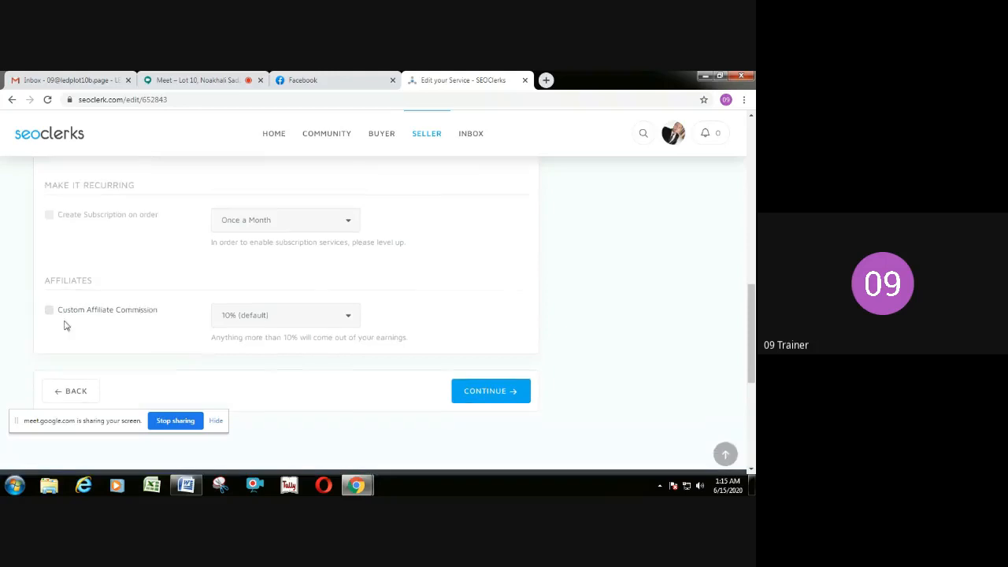
Recheck the discount, subscription and affiliate options, and continue to the service's content section
{"action": "scroll", "coordinate": [77, 274], "scroll_direction": "up", "scroll_amount": 4}
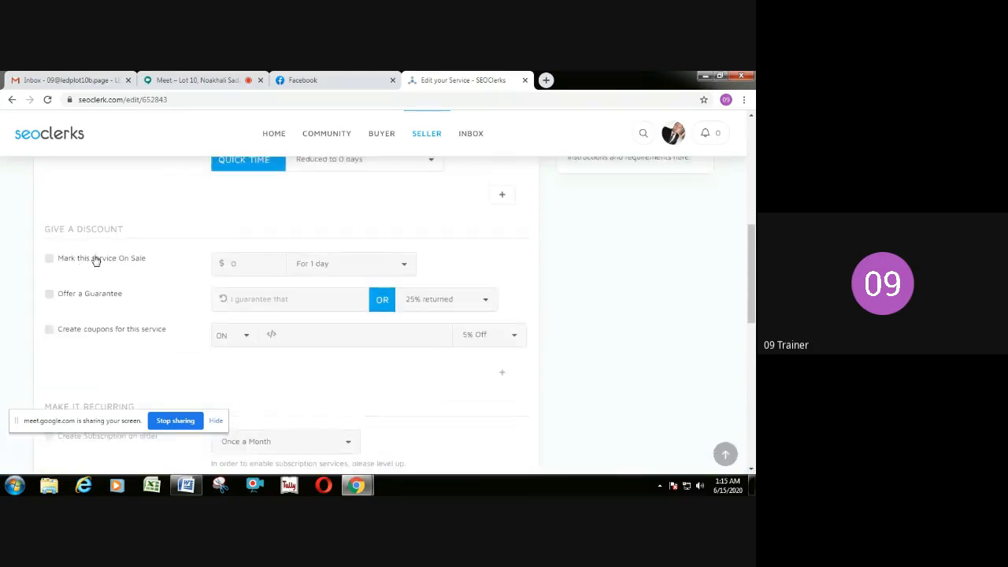
{"action": "scroll", "coordinate": [126, 256], "scroll_direction": "down", "scroll_amount": 1}
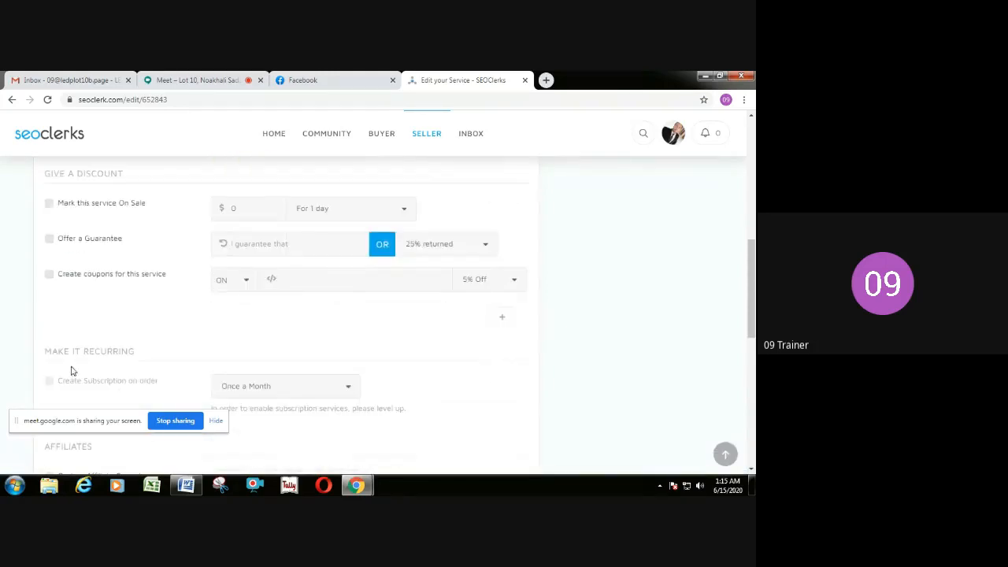
{"action": "scroll", "coordinate": [128, 361], "scroll_direction": "down", "scroll_amount": 2}
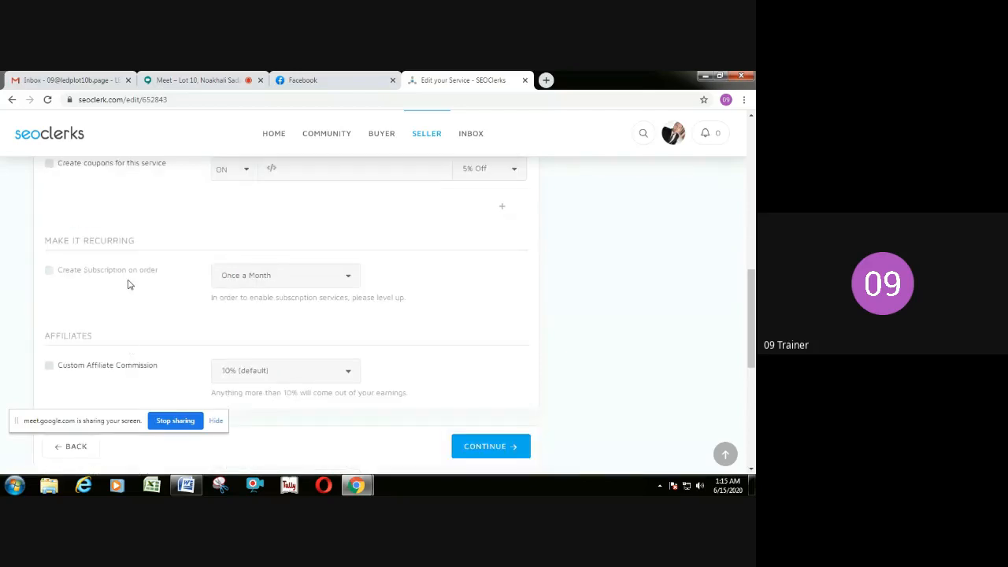
{"action": "scroll", "coordinate": [130, 283], "scroll_direction": "down", "scroll_amount": 2}
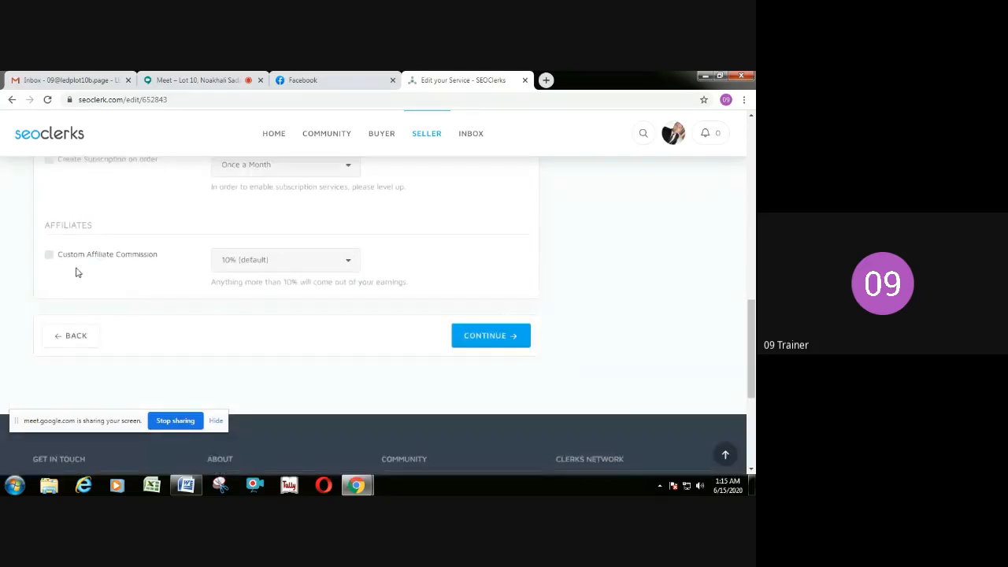
{"action": "scroll", "coordinate": [148, 265], "scroll_direction": "up", "scroll_amount": 3}
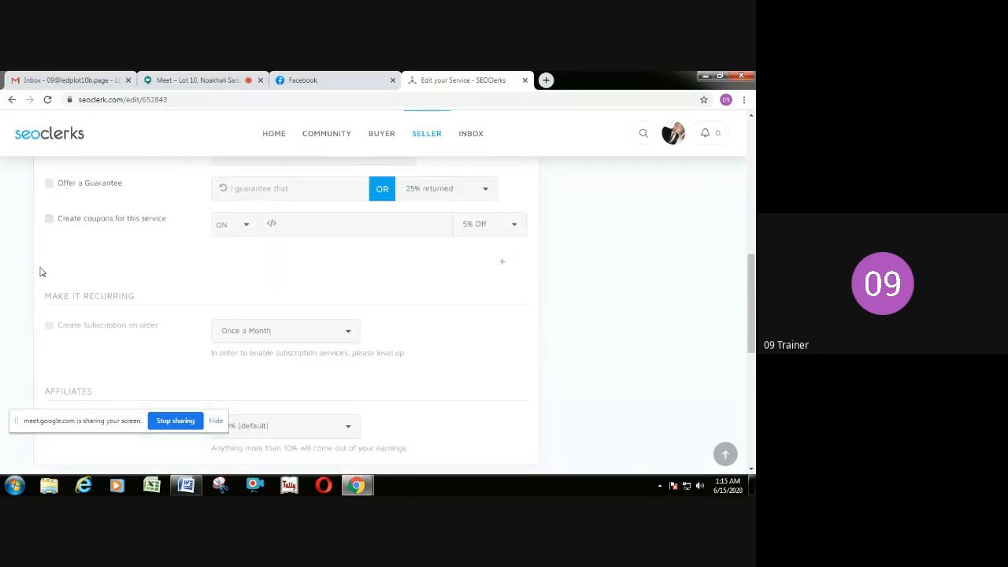
{"action": "scroll", "coordinate": [494, 345], "scroll_direction": "down", "scroll_amount": 2}
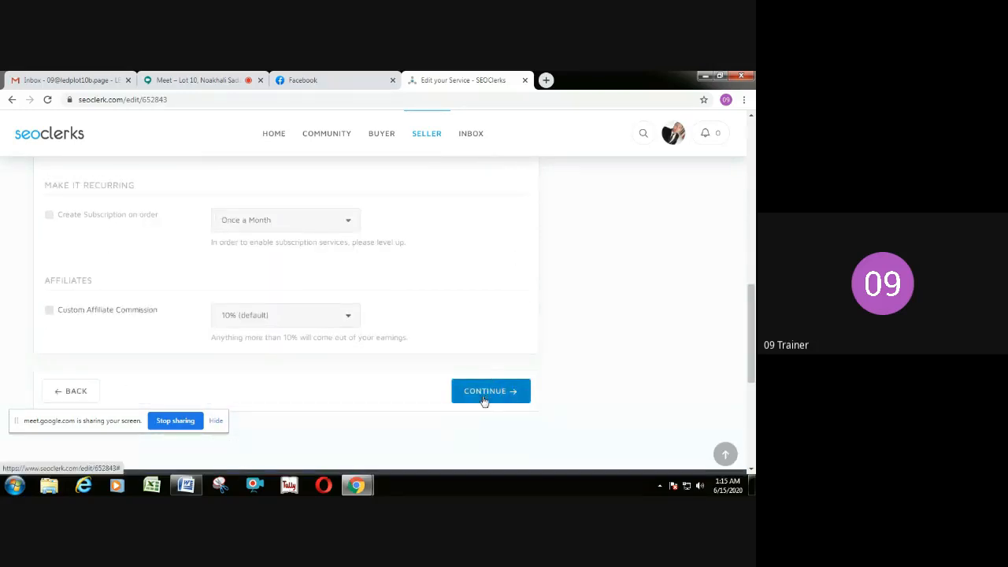
{"action": "left_click", "coordinate": [485, 394]}
{"action": "scroll", "coordinate": [297, 272], "scroll_direction": "up", "scroll_amount": 10}
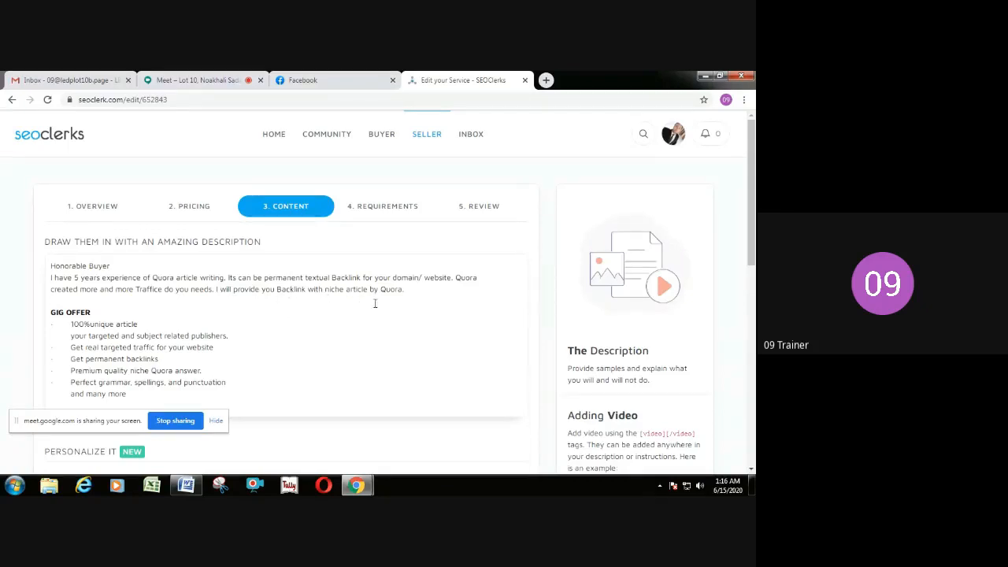
Review the service description, highlighting the permanent backlinks and grammar offers and the word "Traffice" in the introduction
{"action": "scroll", "coordinate": [412, 296], "scroll_direction": "down", "scroll_amount": 1}
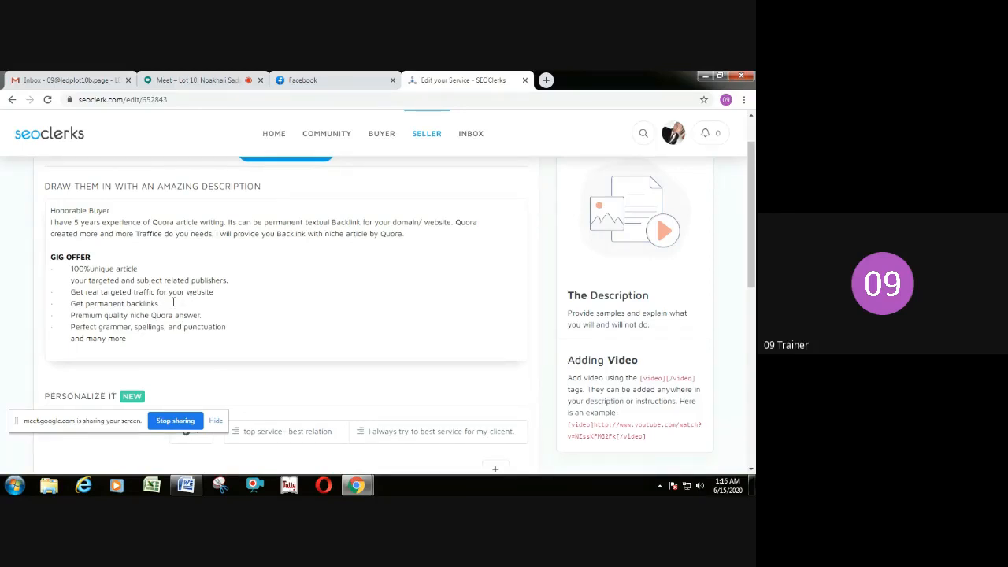
{"action": "left_click_drag", "start_coordinate": [173, 304], "coordinate": [71, 304]}
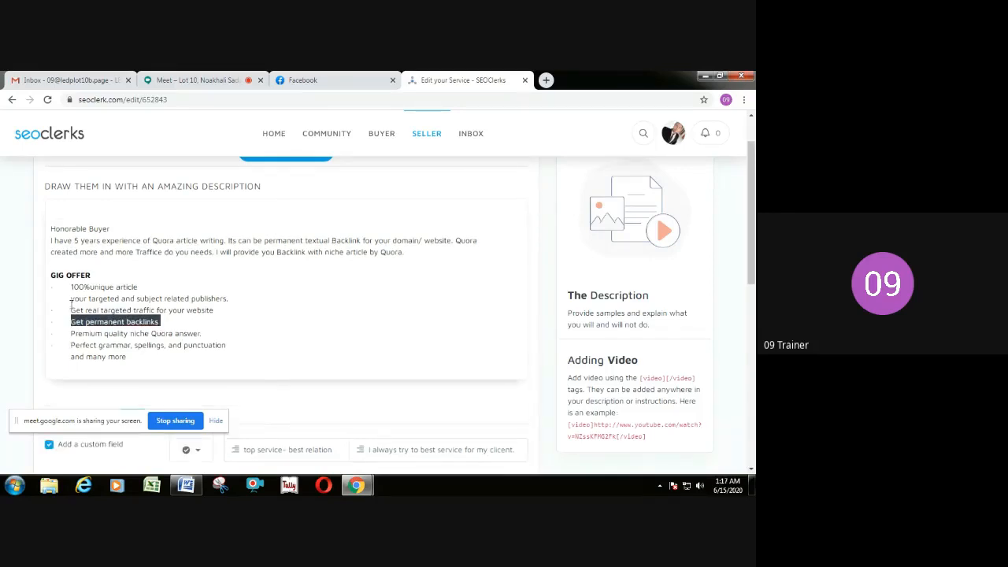
{"action": "left_click_drag", "start_coordinate": [204, 334], "coordinate": [226, 341]}
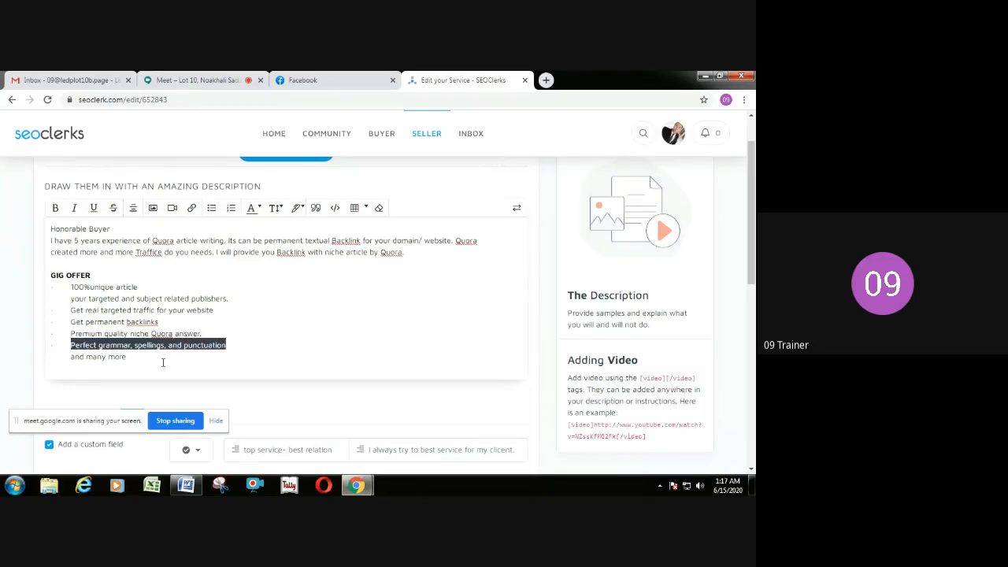
{"action": "left_click", "coordinate": [135, 357]}
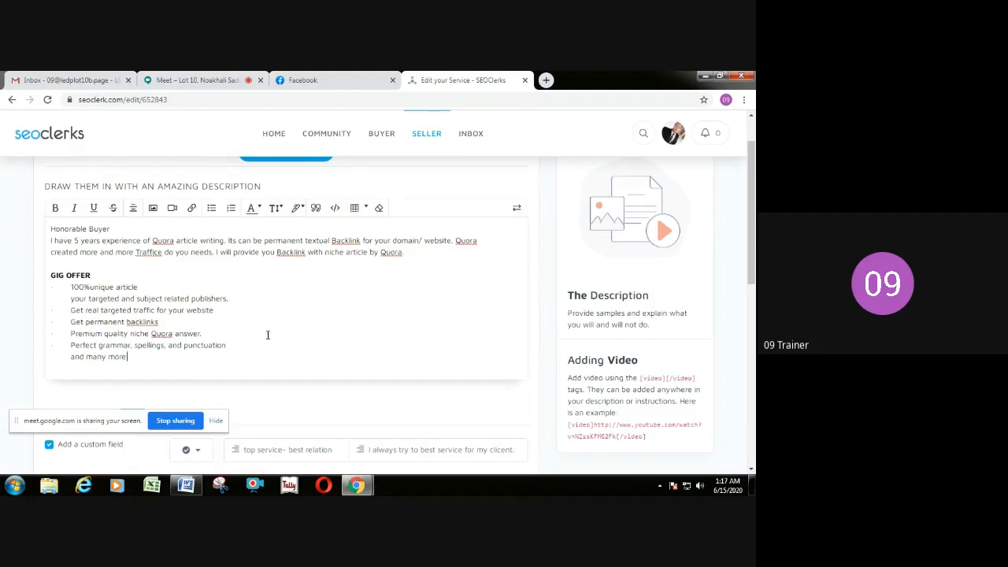
{"action": "scroll", "coordinate": [237, 349], "scroll_direction": "up", "scroll_amount": 1}
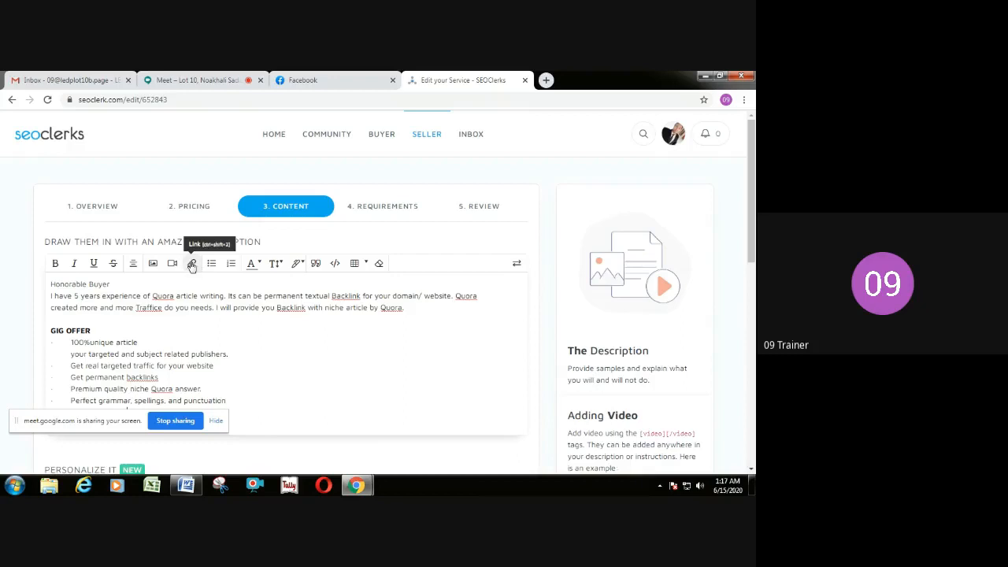
{"action": "left_click_drag", "start_coordinate": [144, 308], "coordinate": [163, 308]}
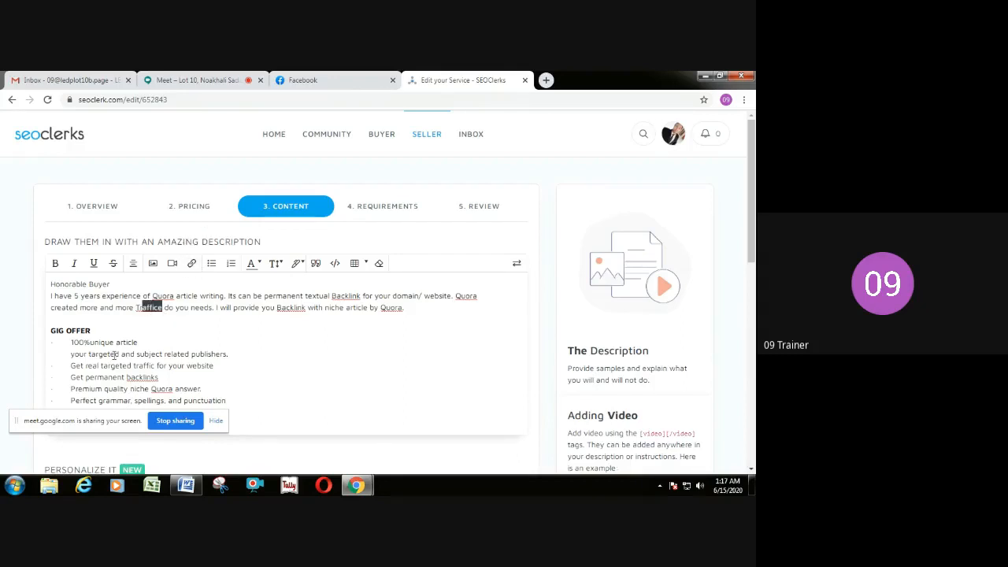
{"action": "left_click", "coordinate": [174, 308]}
Examine the title and description of the custom field used to personalize the service
{"action": "scroll", "coordinate": [294, 308], "scroll_direction": "down", "scroll_amount": 3}
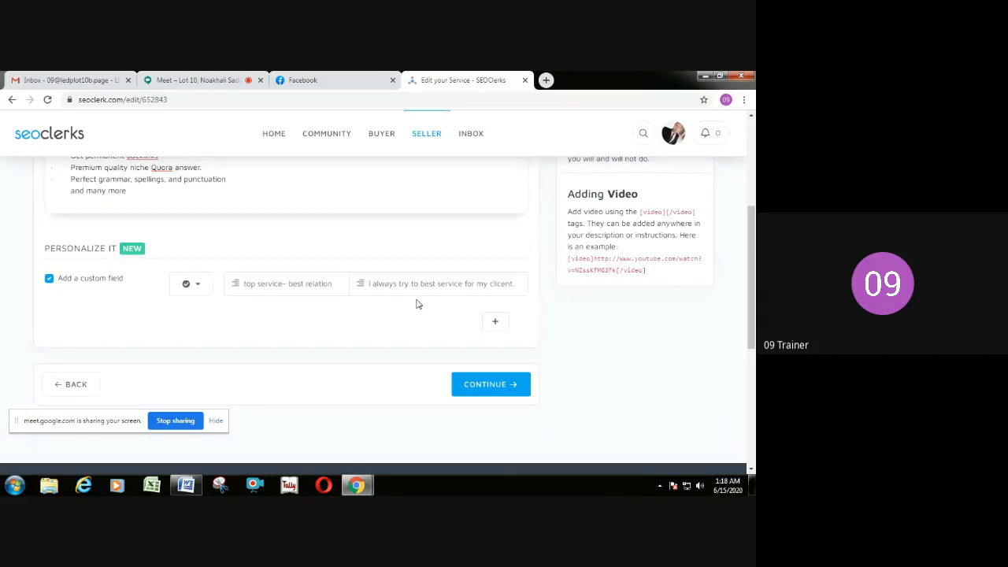
{"action": "mouse_move", "coordinate": [404, 282]}
{"action": "mouse_move", "coordinate": [248, 284]}
{"action": "left_click_drag", "start_coordinate": [244, 284], "coordinate": [434, 283]}
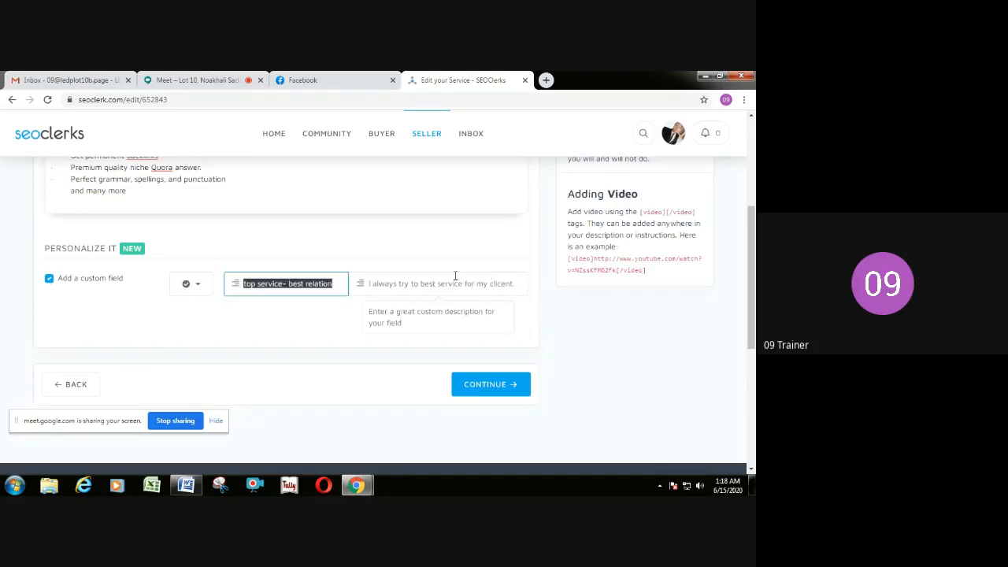
{"action": "left_click", "coordinate": [379, 234]}
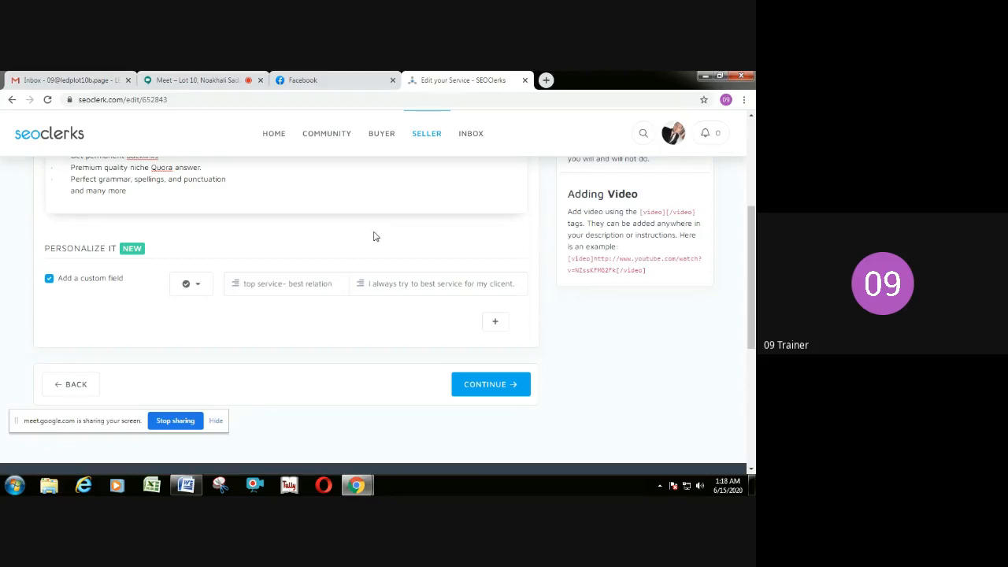
{"action": "left_click", "coordinate": [240, 283]}
{"action": "left_click_drag", "start_coordinate": [240, 284], "coordinate": [333, 282]}
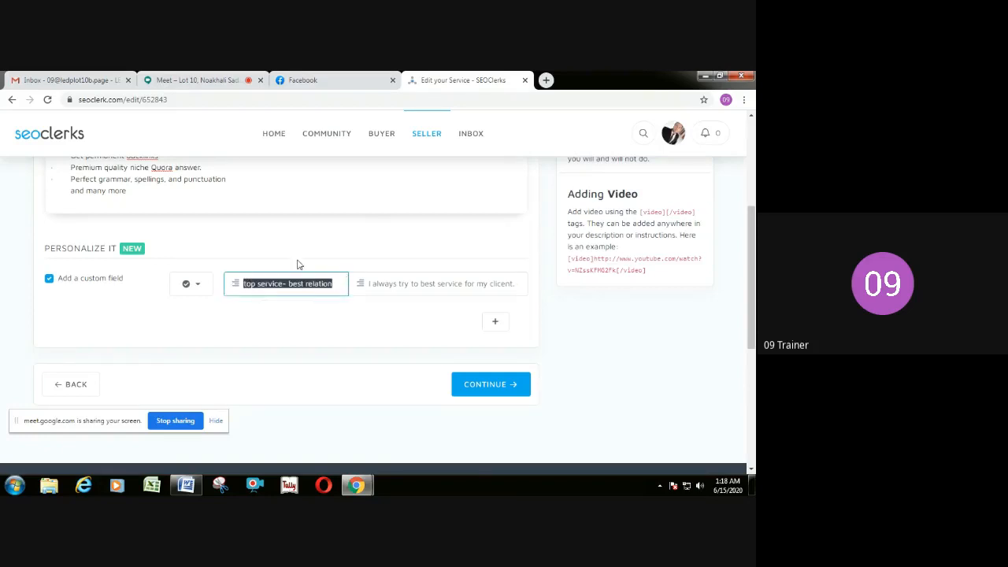
Compare the custom field with the gig offer list in the service description
{"action": "scroll", "coordinate": [307, 247], "scroll_direction": "up", "scroll_amount": 1}
{"action": "scroll", "coordinate": [307, 247], "scroll_direction": "up", "scroll_amount": 2}
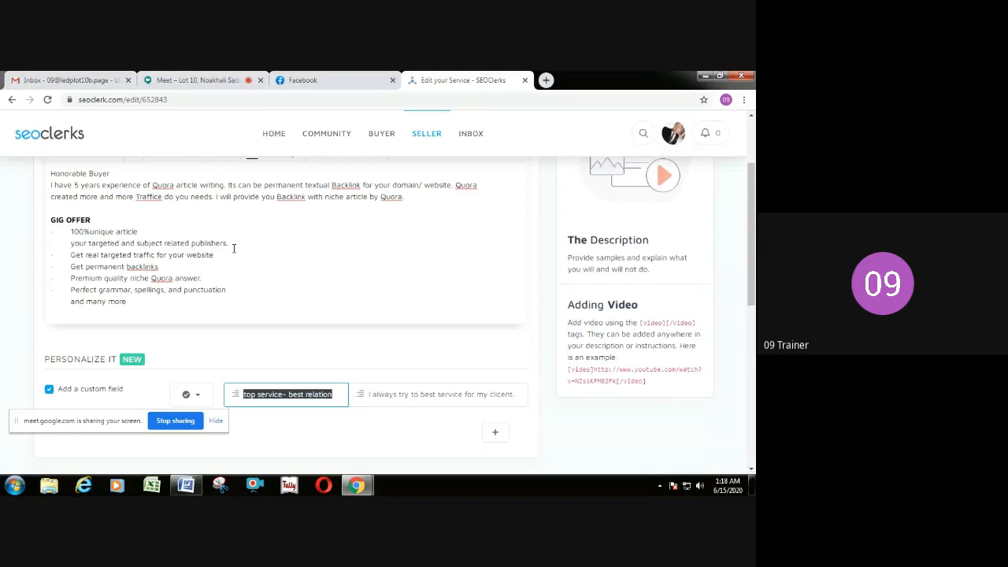
{"action": "left_click_drag", "start_coordinate": [263, 265], "coordinate": [159, 231]}
{"action": "left_click", "coordinate": [259, 285]}
{"action": "scroll", "coordinate": [276, 383], "scroll_direction": "down", "scroll_amount": 3}
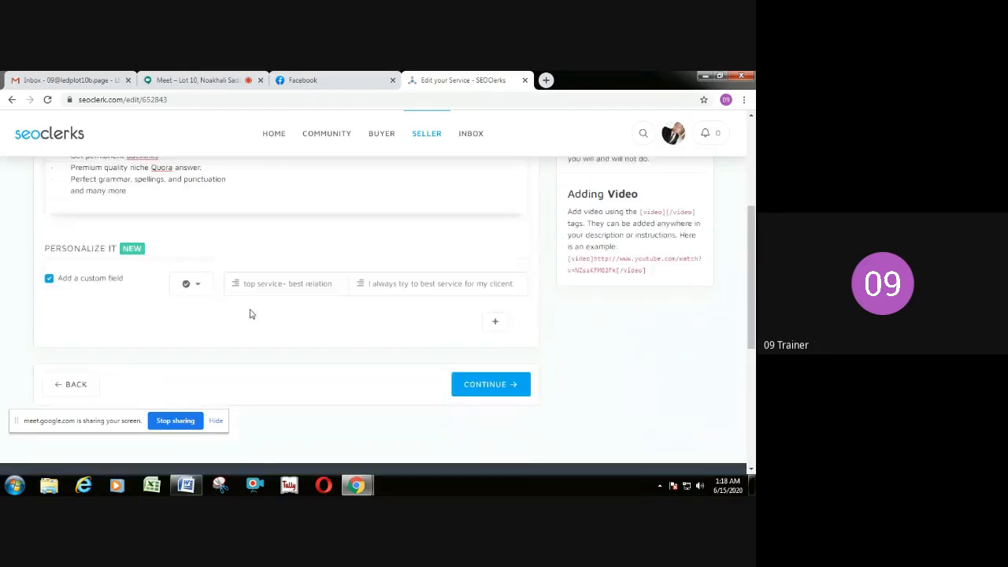
Go over the custom field's title and description again, and continue to the requirements section
{"action": "triple_click", "coordinate": [244, 285]}
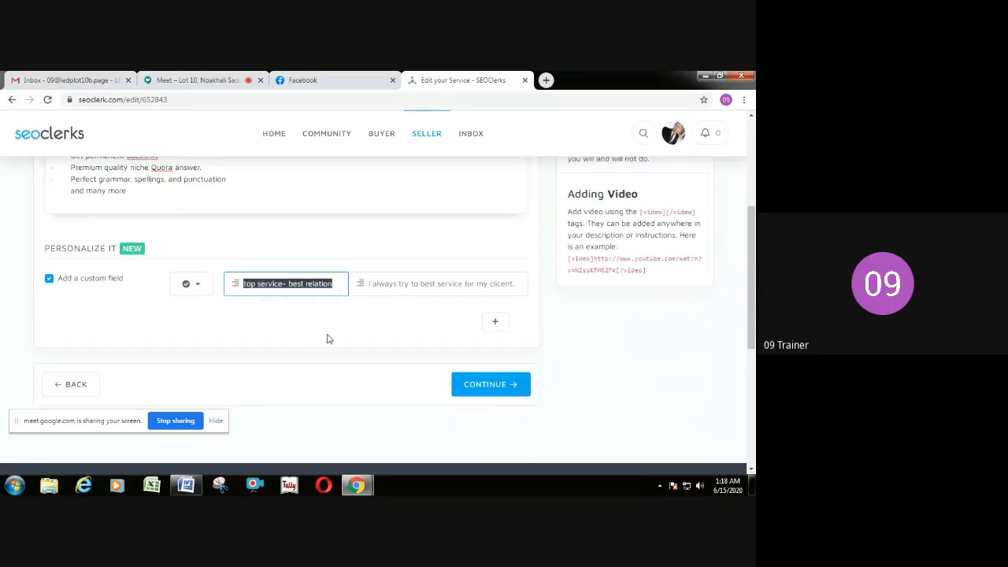
{"action": "left_click", "coordinate": [334, 319]}
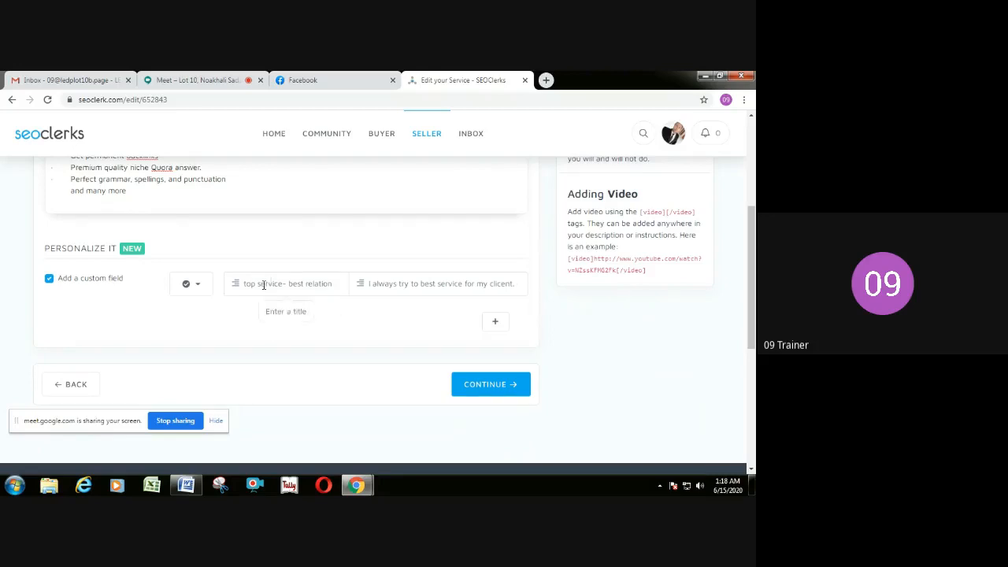
{"action": "left_click", "coordinate": [337, 283]}
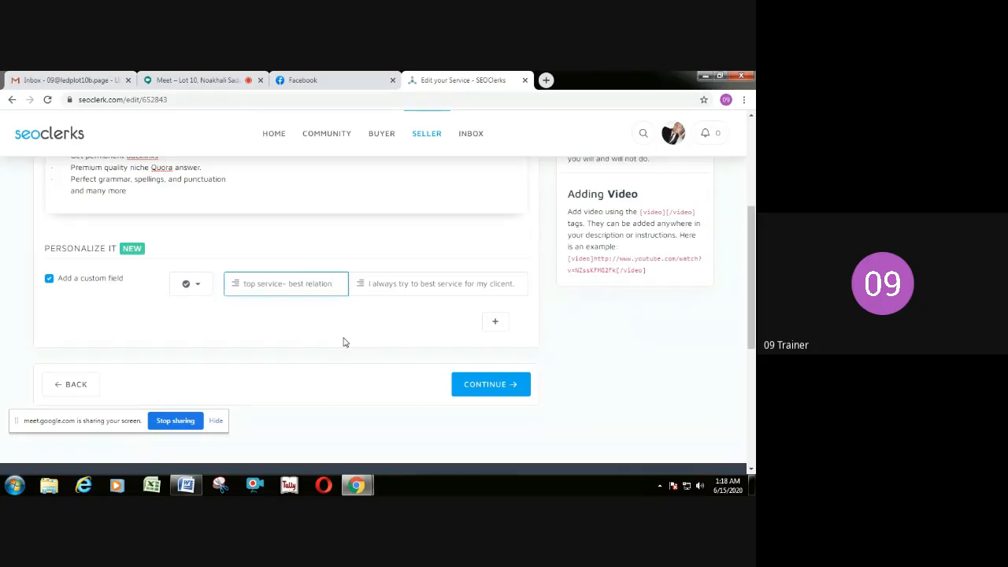
{"action": "left_click_drag", "start_coordinate": [339, 284], "coordinate": [220, 292]}
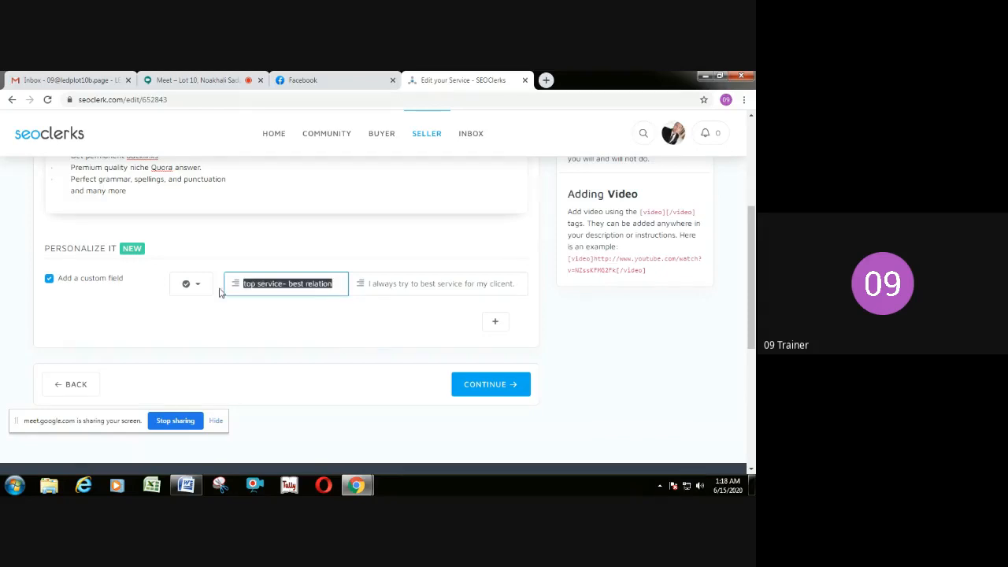
{"action": "left_click", "coordinate": [250, 312]}
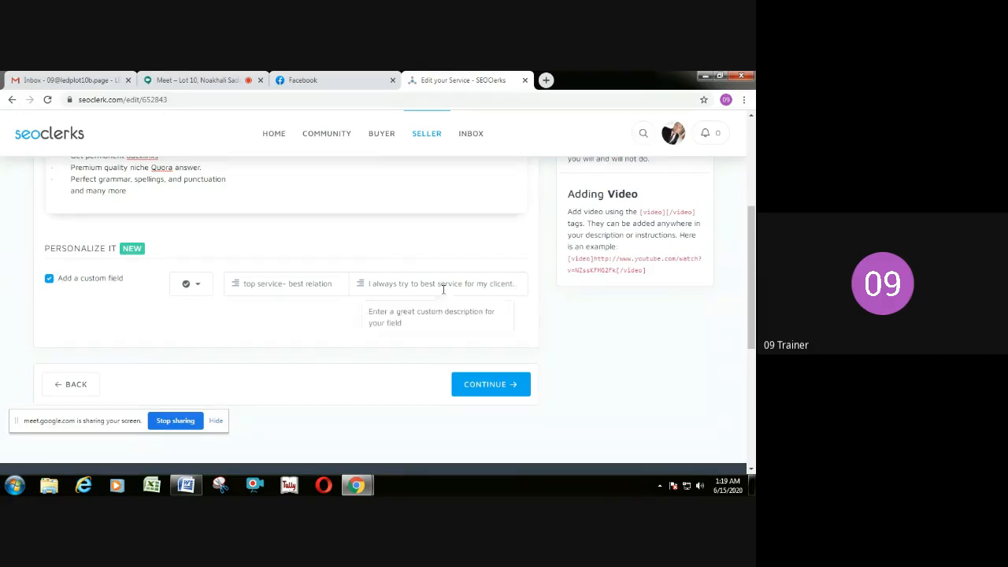
{"action": "left_click", "coordinate": [496, 385]}
{"action": "left_click", "coordinate": [497, 386]}
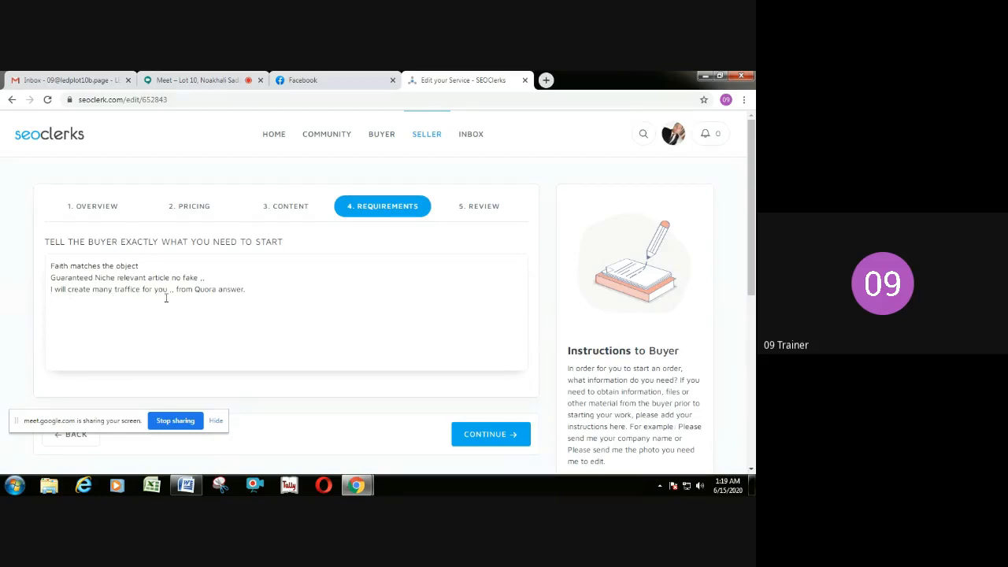
Review the buyer instructions, highlighting the line about creating traffic from Quora answers, and continue to the final review section
{"action": "left_click_drag", "start_coordinate": [254, 289], "coordinate": [45, 297]}
{"action": "left_click", "coordinate": [162, 328]}
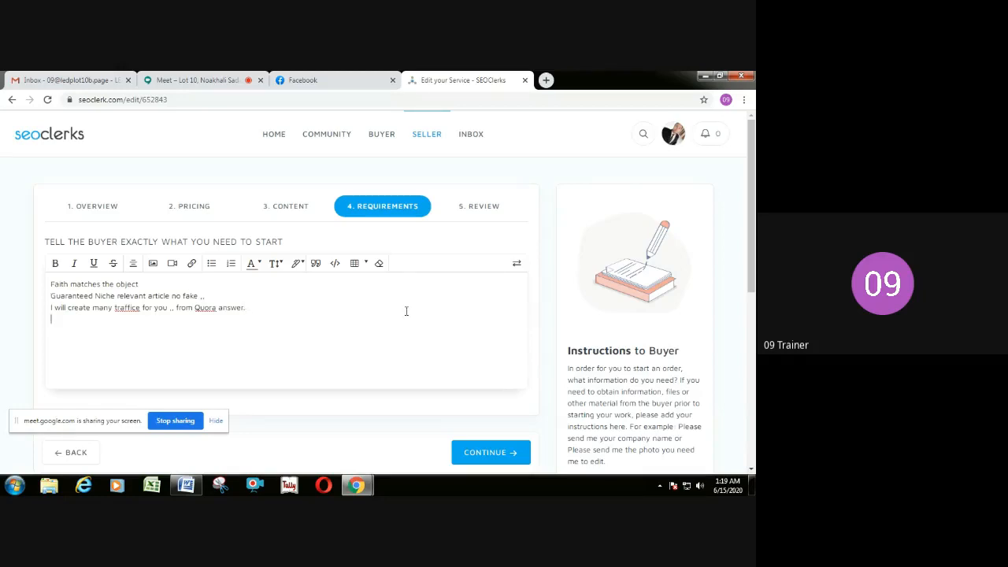
{"action": "scroll", "coordinate": [406, 311], "scroll_direction": "down", "scroll_amount": 1}
{"action": "left_click", "coordinate": [492, 405]}
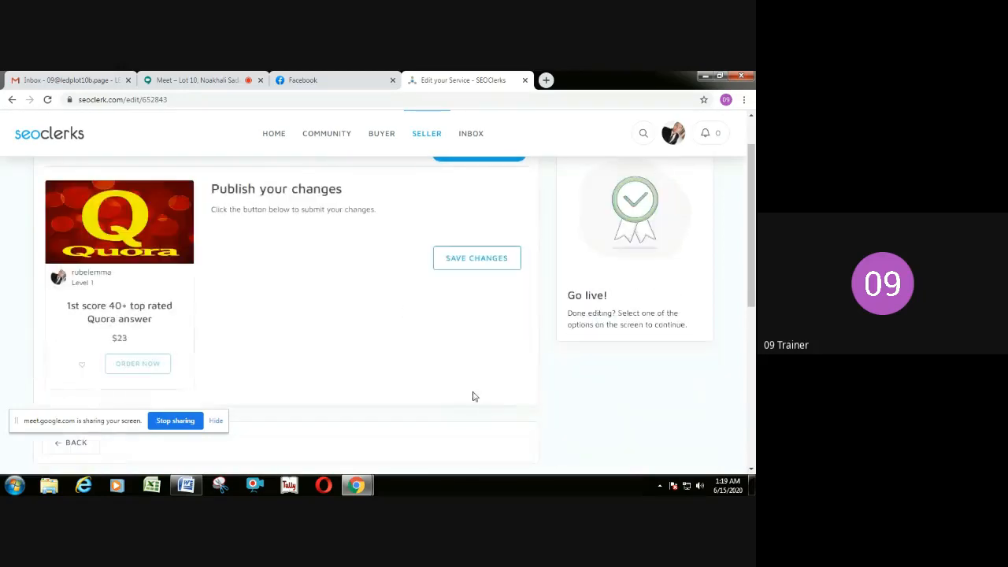
Publish the edited Quora answer service by saving its changes
{"action": "scroll", "coordinate": [396, 341], "scroll_direction": "up", "scroll_amount": 1}
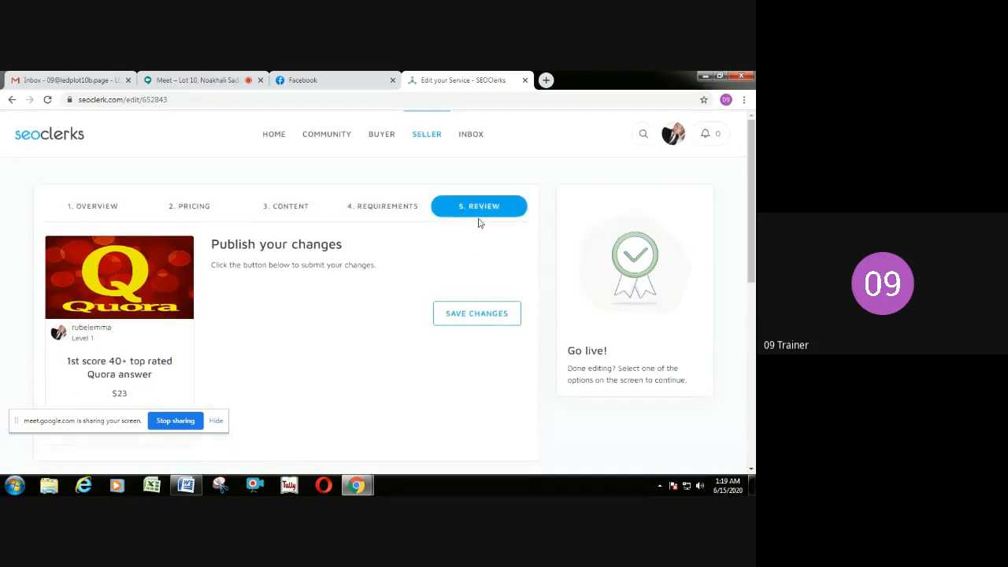
{"action": "left_click", "coordinate": [472, 325]}
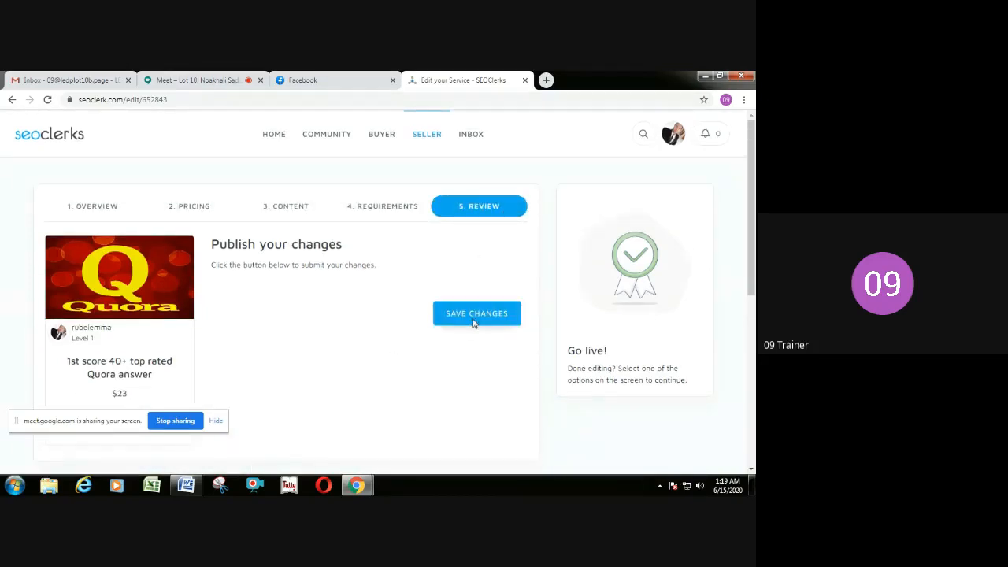
{"action": "left_click", "coordinate": [474, 322]}
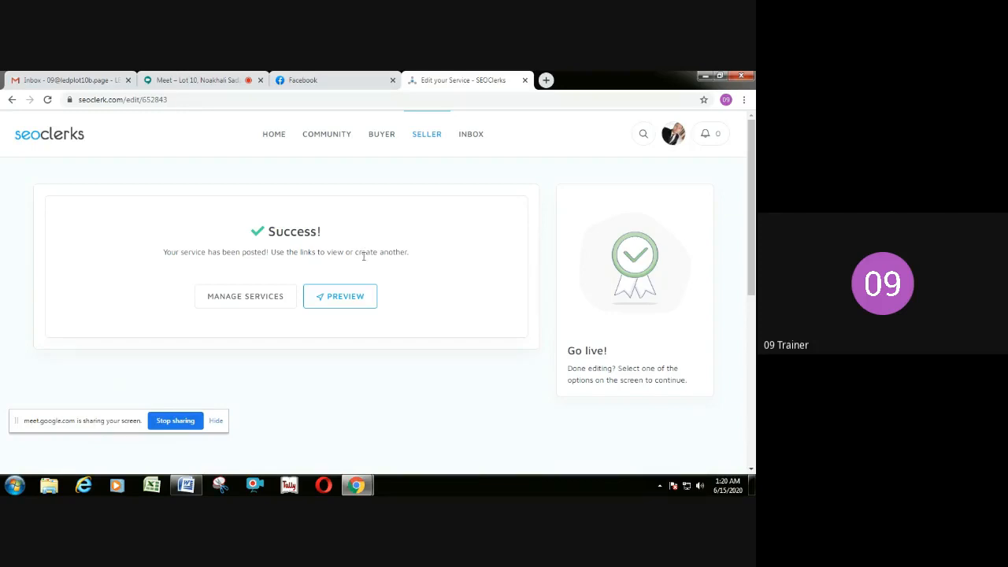
Preview the posted service and look over its custom field, description, tags and extras
{"action": "left_click", "coordinate": [336, 298]}
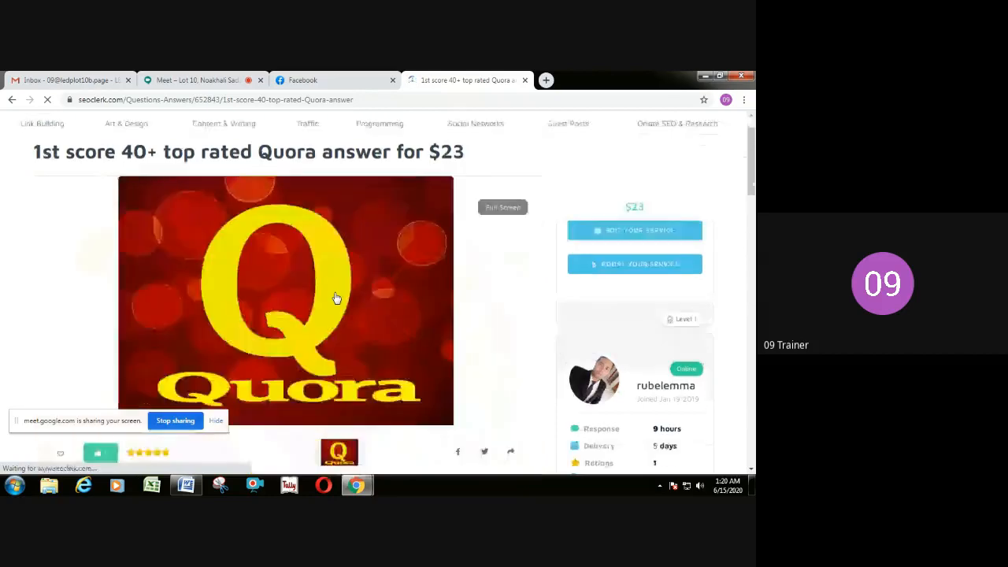
{"action": "scroll", "coordinate": [336, 298], "scroll_direction": "down", "scroll_amount": 5}
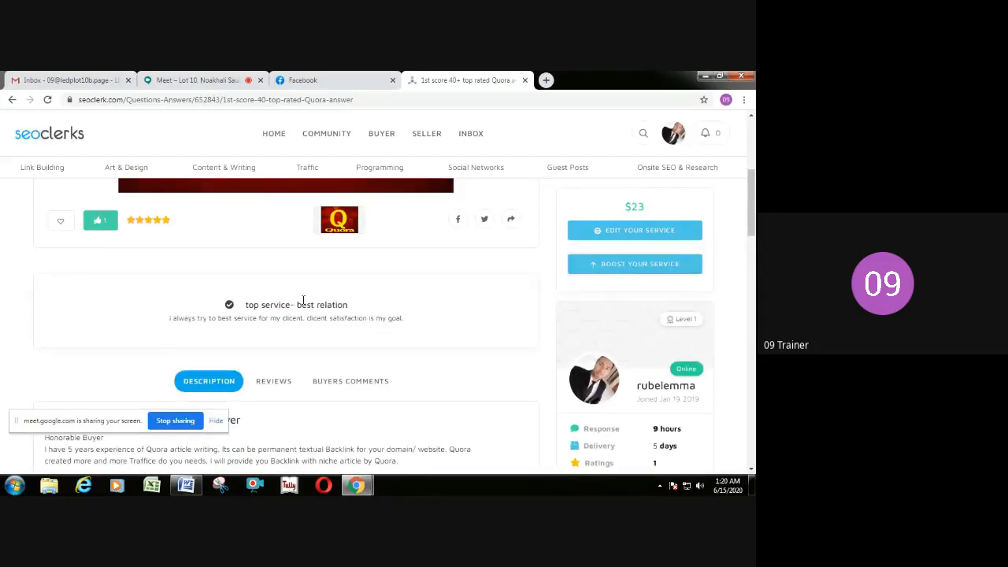
{"action": "scroll", "coordinate": [370, 326], "scroll_direction": "down", "scroll_amount": 3}
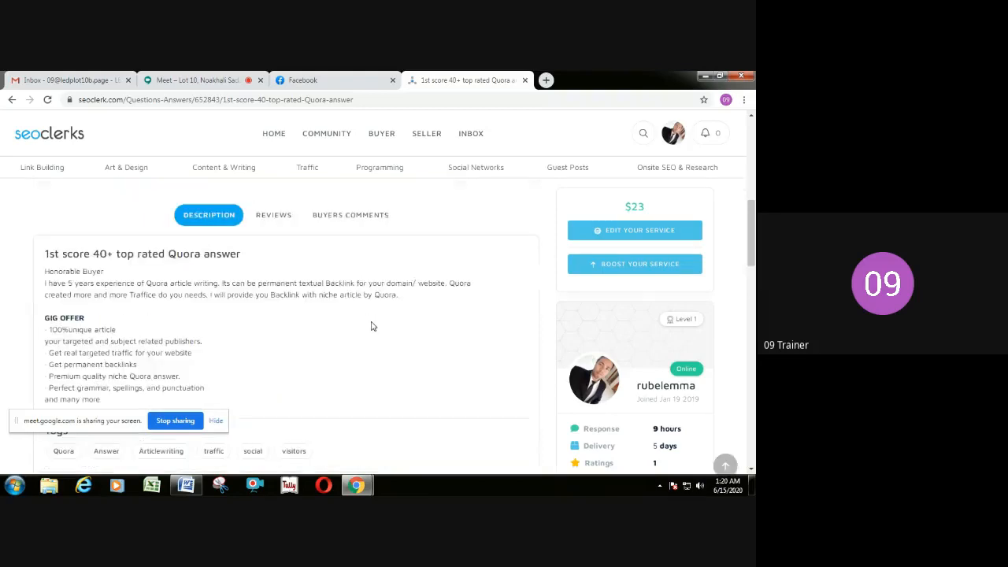
{"action": "scroll", "coordinate": [93, 304], "scroll_direction": "down", "scroll_amount": 2}
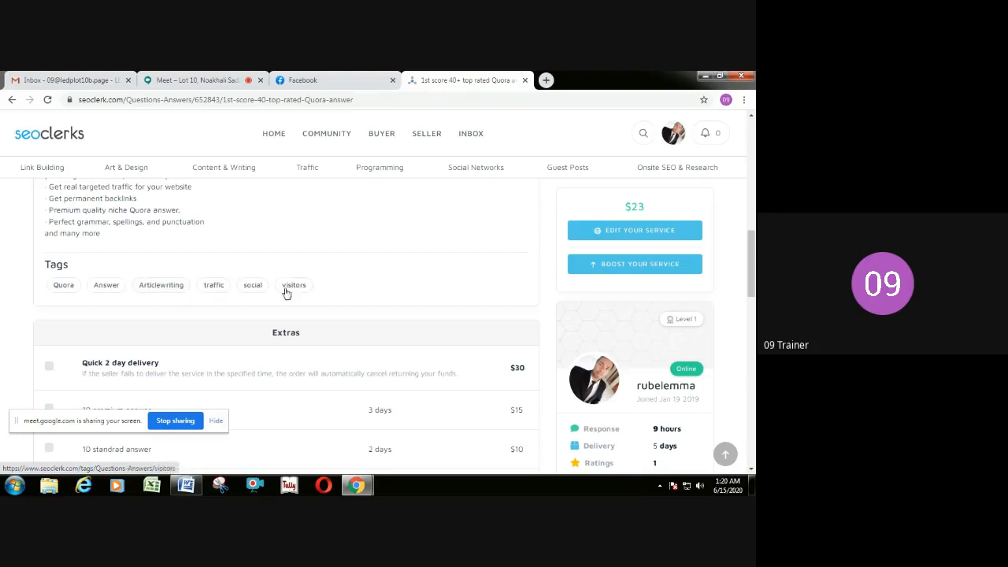
{"action": "scroll", "coordinate": [297, 288], "scroll_direction": "down", "scroll_amount": 3}
{"action": "scroll", "coordinate": [276, 271], "scroll_direction": "up", "scroll_amount": 2}
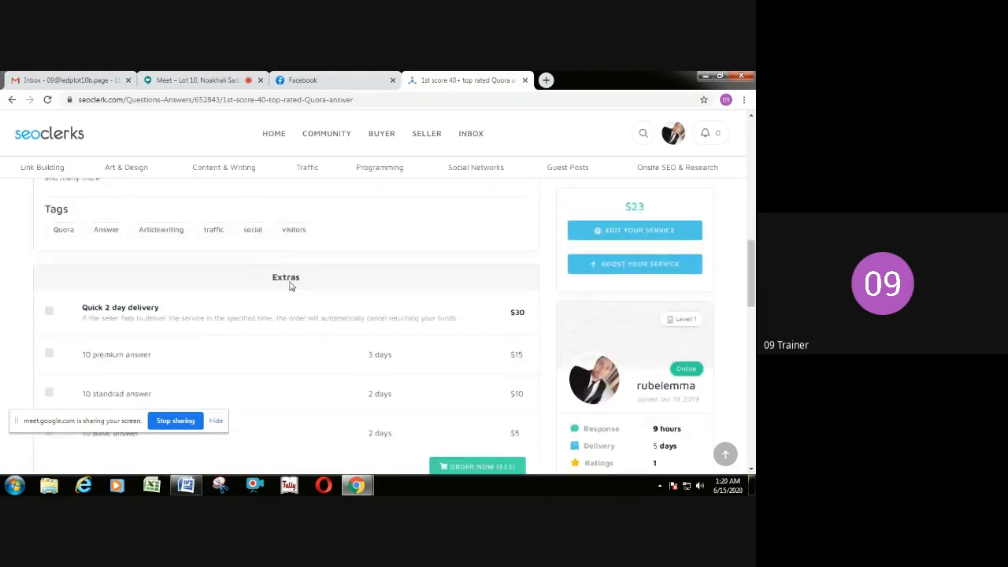
Examine the published listing's extras, from quick 2 day delivery to 10 Basic answer, with their delivery times, prices and the order option
{"action": "scroll", "coordinate": [103, 270], "scroll_direction": "down", "scroll_amount": 1}
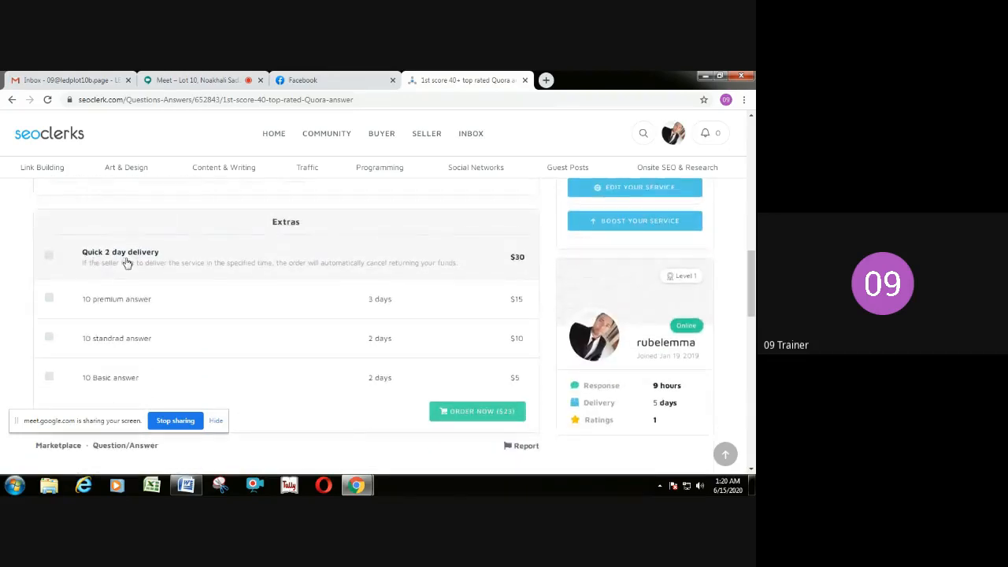
{"action": "scroll", "coordinate": [479, 291], "scroll_direction": "down", "scroll_amount": 1}
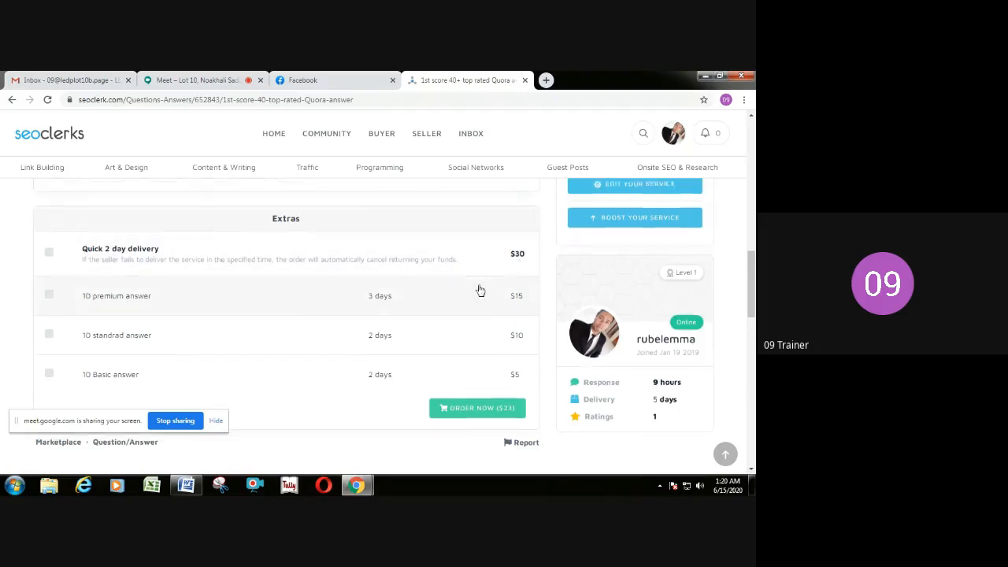
{"action": "scroll", "coordinate": [480, 290], "scroll_direction": "down", "scroll_amount": 1}
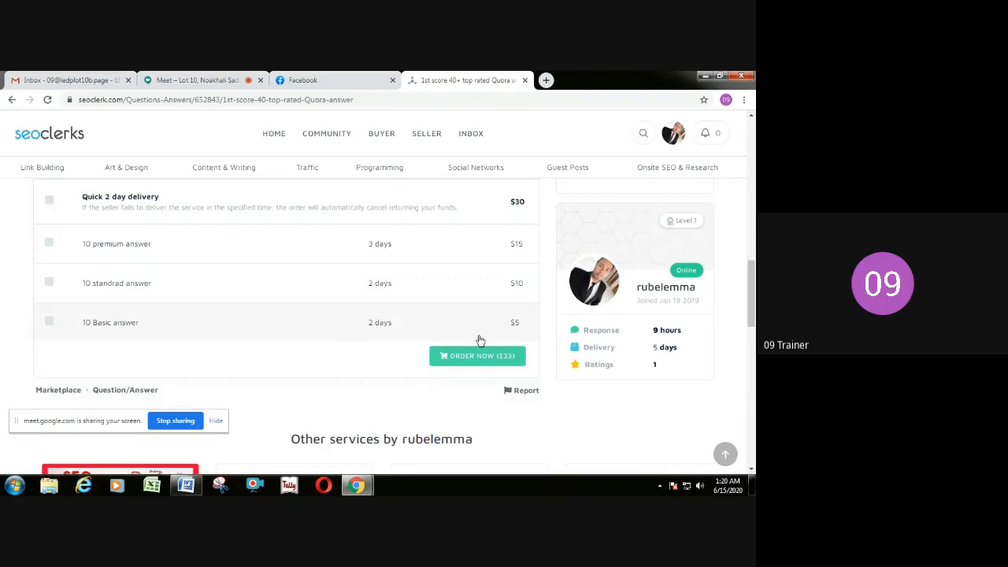
{"action": "scroll", "coordinate": [479, 340], "scroll_direction": "up", "scroll_amount": 1}
{"action": "scroll", "coordinate": [111, 346], "scroll_direction": "down", "scroll_amount": 1}
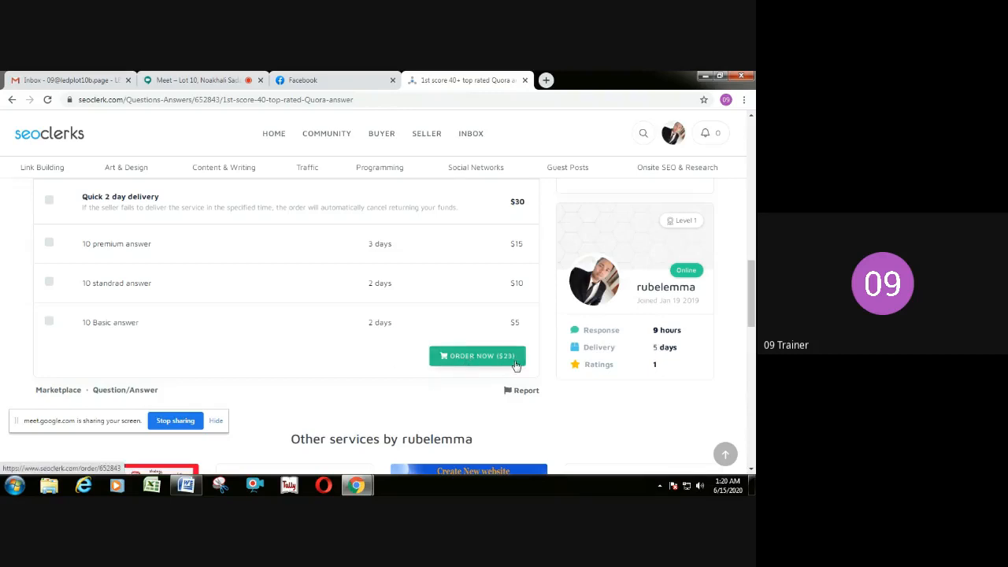
Return to the service description and highlight its title "1st score 40+ top rated Quora answer"
{"action": "scroll", "coordinate": [513, 365], "scroll_direction": "up", "scroll_amount": 6}
{"action": "scroll", "coordinate": [203, 341], "scroll_direction": "down", "scroll_amount": 1}
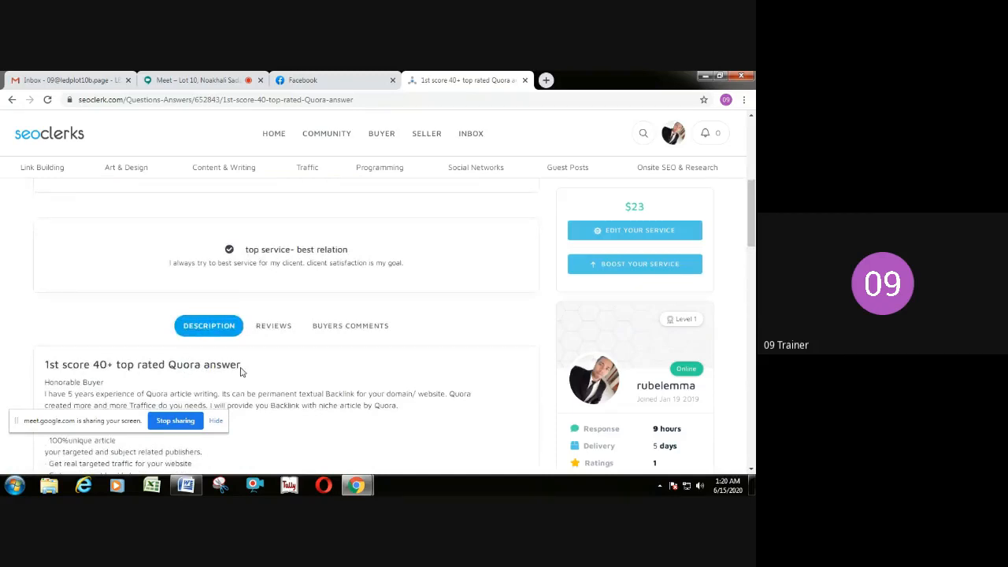
{"action": "left_click_drag", "start_coordinate": [241, 370], "coordinate": [46, 367]}
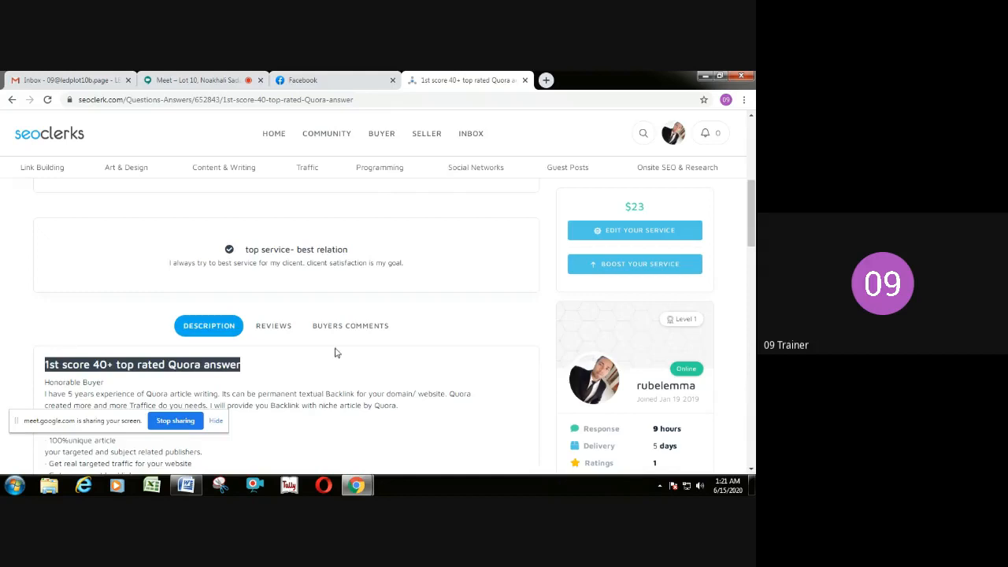
Go over the extras again together with the tags and gig offer description of the Quora answer listing
{"action": "scroll", "coordinate": [334, 352], "scroll_direction": "down", "scroll_amount": 8}
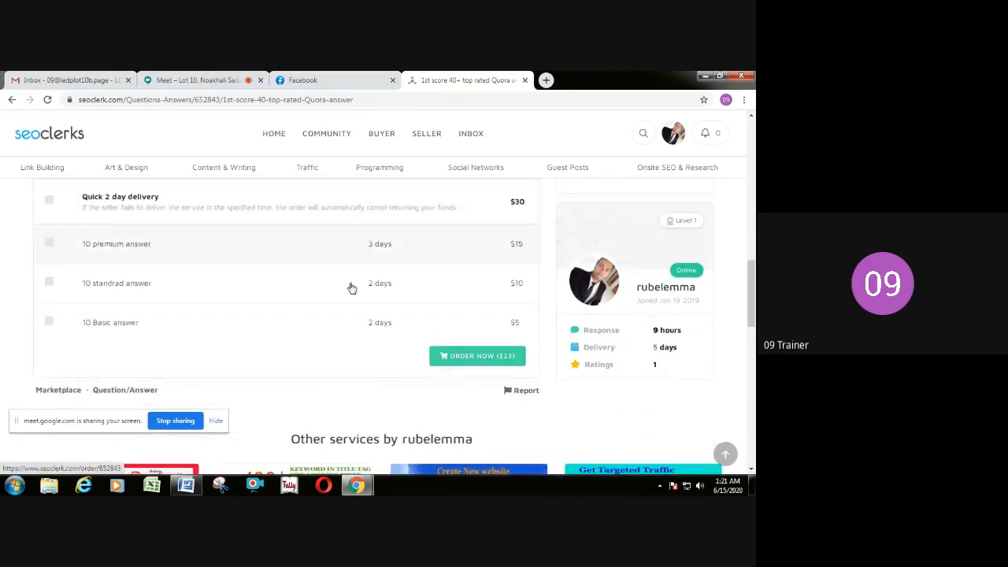
{"action": "scroll", "coordinate": [275, 327], "scroll_direction": "up", "scroll_amount": 1}
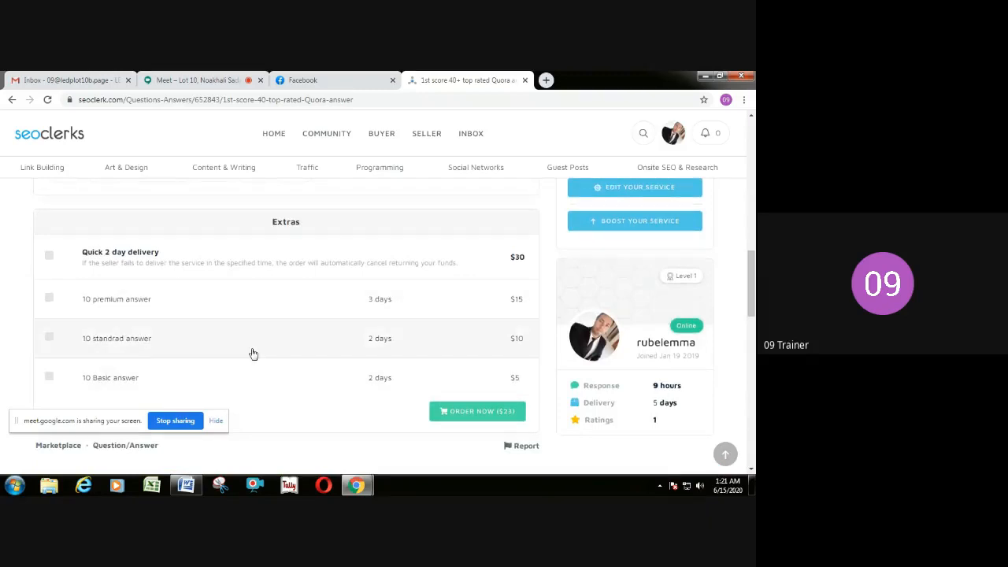
{"action": "scroll", "coordinate": [286, 322], "scroll_direction": "up", "scroll_amount": 3}
{"action": "scroll", "coordinate": [245, 367], "scroll_direction": "down", "scroll_amount": 2}
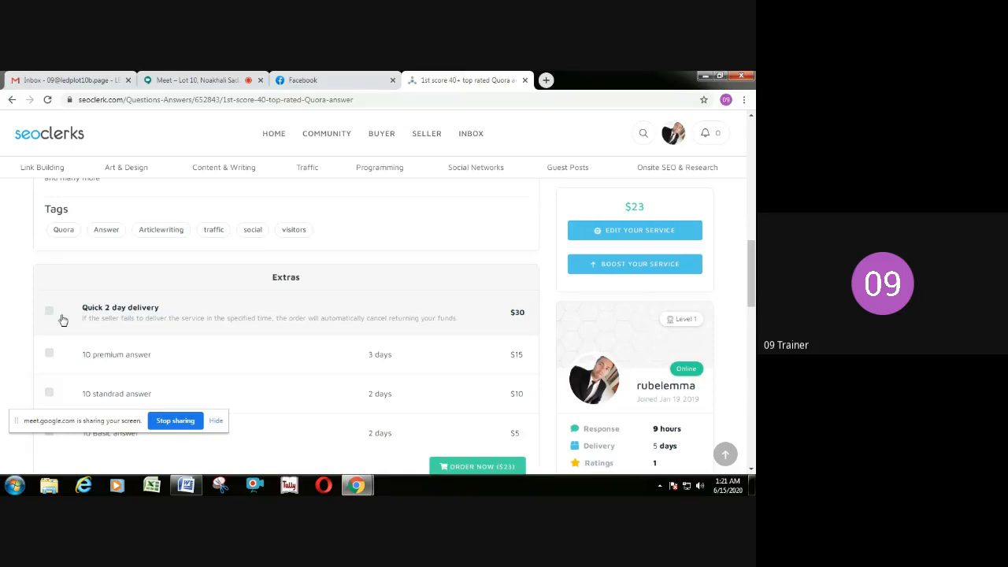
{"action": "scroll", "coordinate": [405, 378], "scroll_direction": "down", "scroll_amount": 2}
{"action": "scroll", "coordinate": [408, 381], "scroll_direction": "up", "scroll_amount": 2}
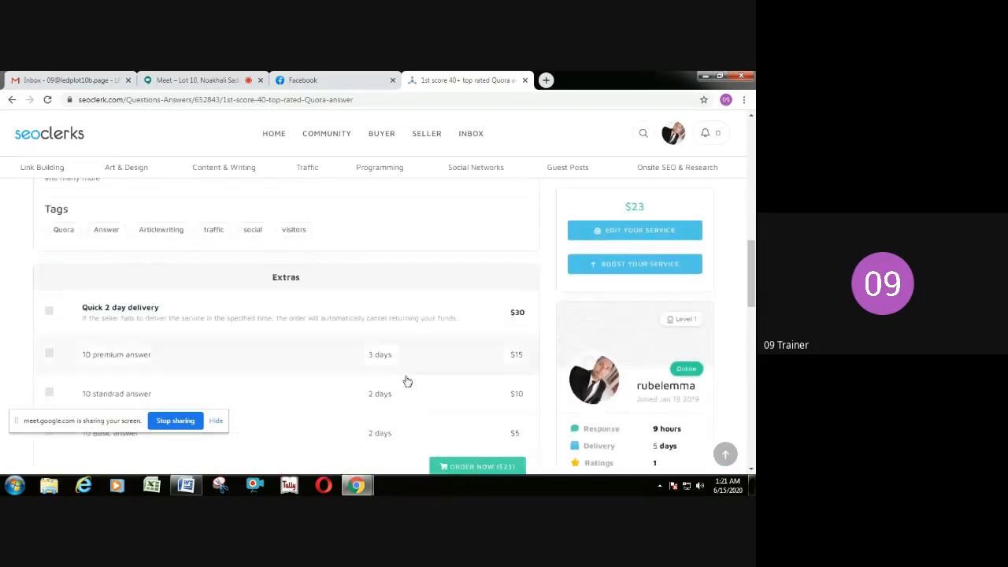
{"action": "scroll", "coordinate": [352, 326], "scroll_direction": "up", "scroll_amount": 3}
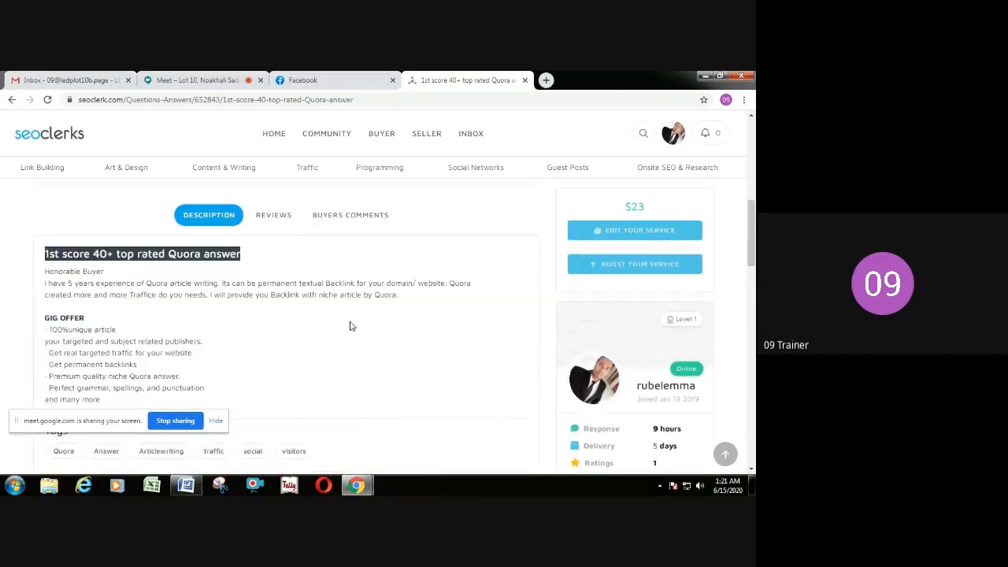
{"action": "scroll", "coordinate": [211, 253], "scroll_direction": "down", "scroll_amount": 4}
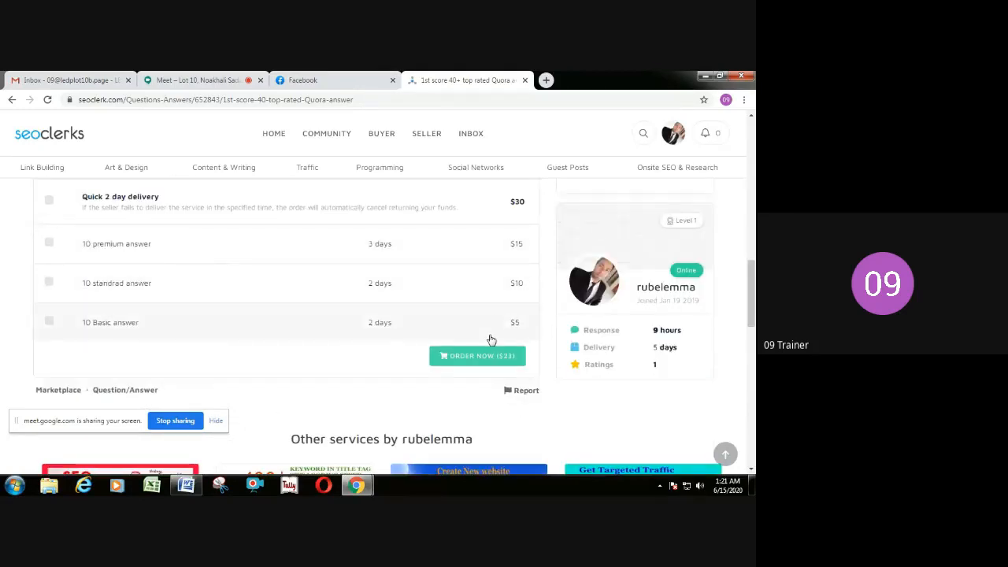
Look over the seller's other services listed below the Quora answer service
{"action": "scroll", "coordinate": [364, 386], "scroll_direction": "down", "scroll_amount": 1}
{"action": "scroll", "coordinate": [364, 386], "scroll_direction": "down", "scroll_amount": 2}
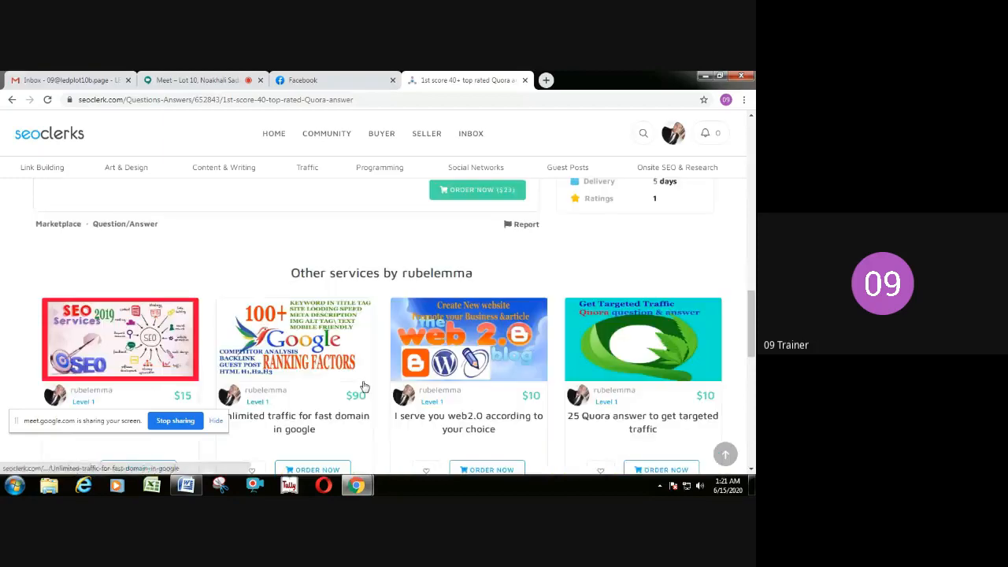
{"action": "scroll", "coordinate": [365, 385], "scroll_direction": "up", "scroll_amount": 2}
{"action": "scroll", "coordinate": [366, 345], "scroll_direction": "down", "scroll_amount": 3}
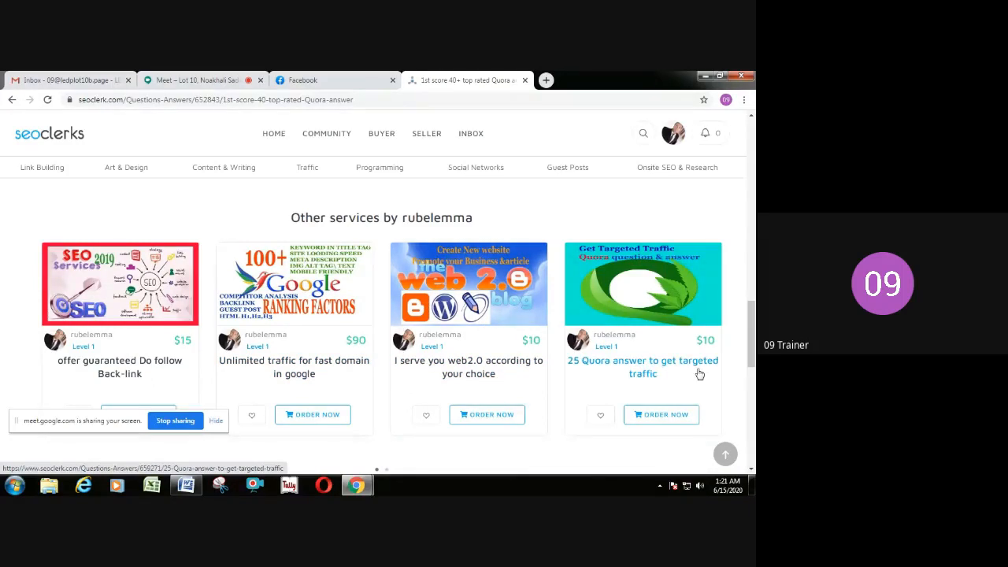
Go back to the start of the listing and open the marketplace home page
{"action": "left_click_drag", "start_coordinate": [753, 360], "coordinate": [752, 180]}
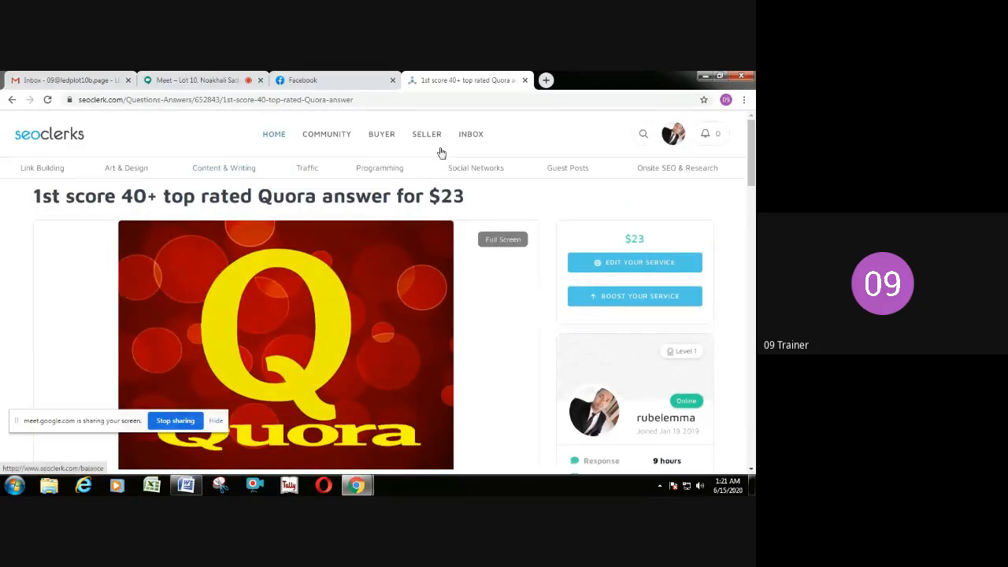
{"action": "left_click", "coordinate": [266, 136]}
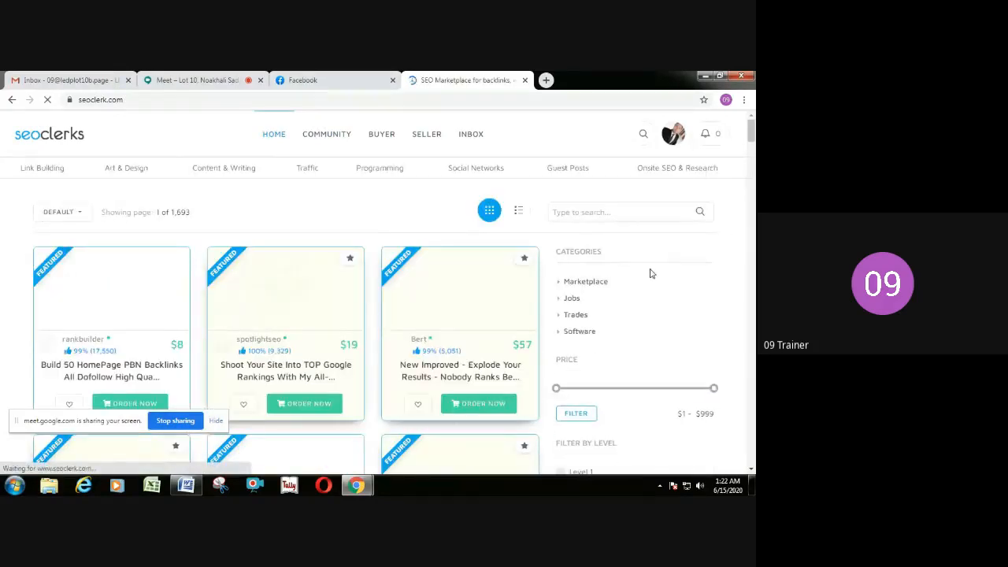
{"action": "left_click", "coordinate": [679, 138]}
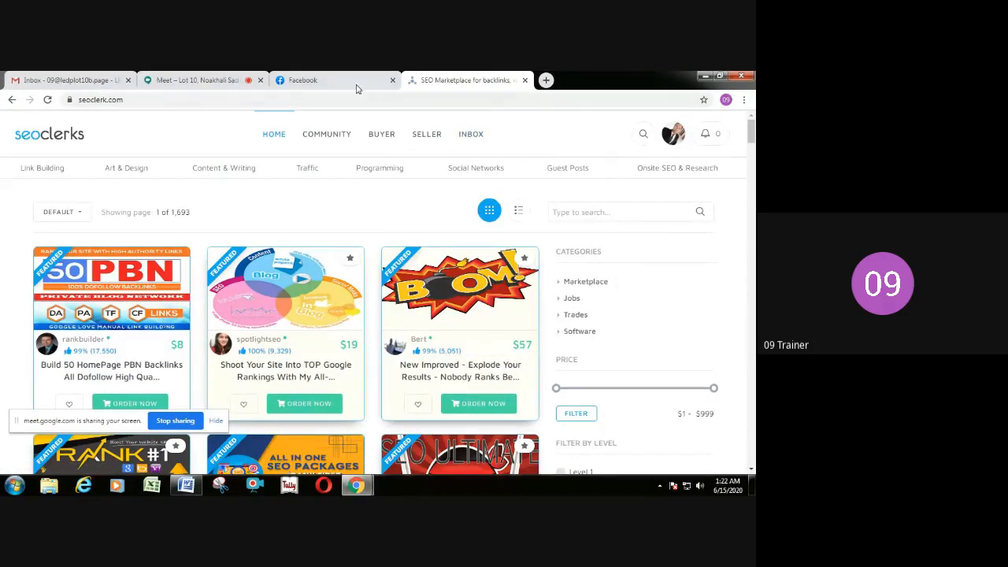
Switch to the Google Meet call and open the additional options that include the recording control
{"action": "left_click", "coordinate": [197, 80]}
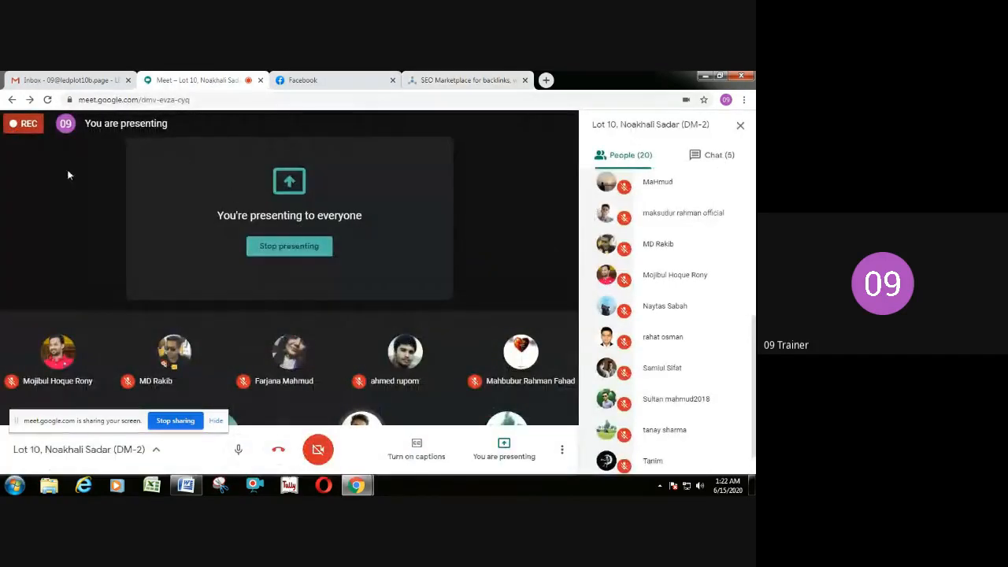
{"action": "left_click", "coordinate": [561, 454]}
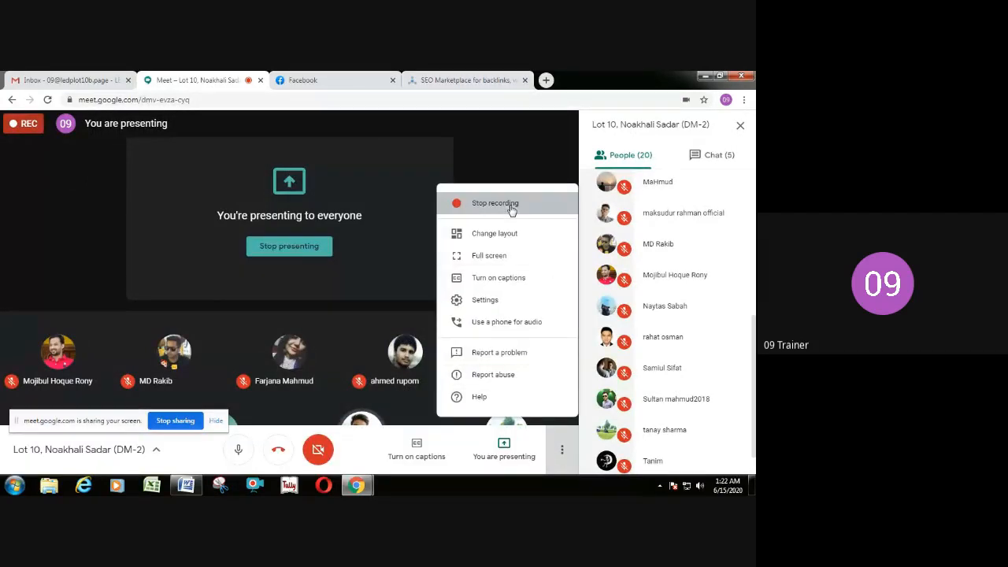